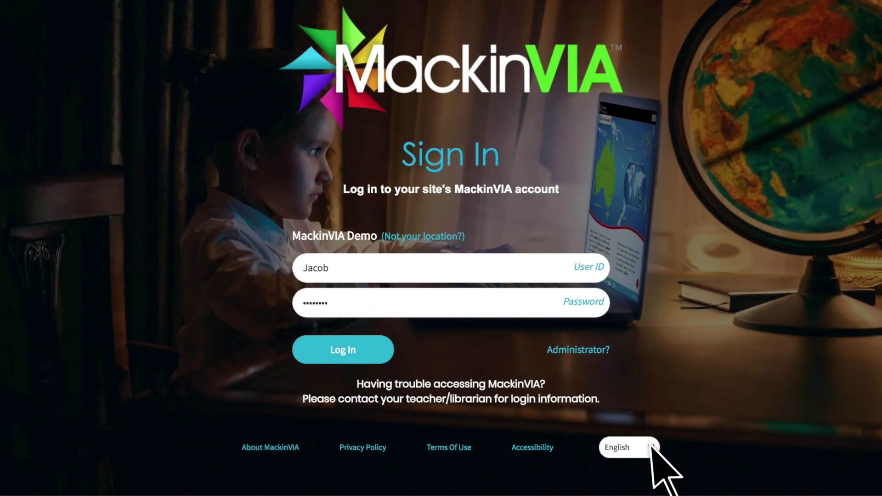
Switch the sign-in page to Spanish, sign in, and advance the featured eBooks carousel
{"action": "left_click", "coordinate": [663, 448]}
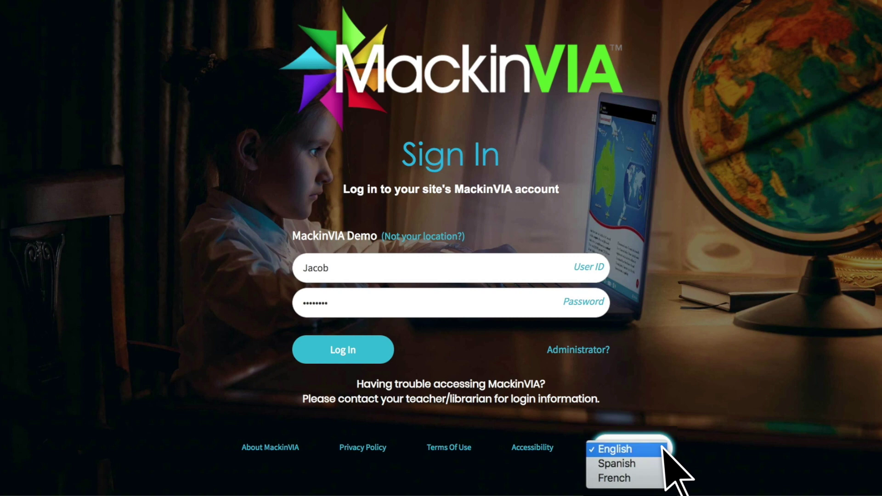
{"action": "left_click", "coordinate": [660, 465]}
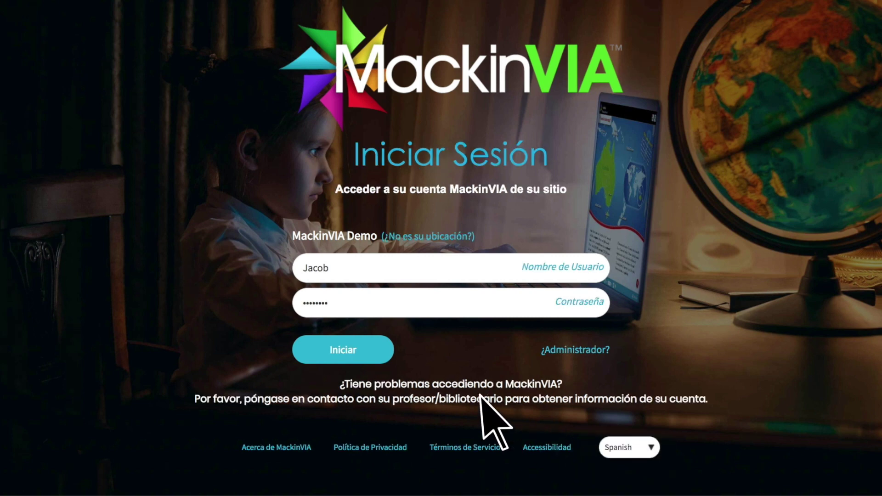
{"action": "left_click", "coordinate": [389, 360]}
{"action": "left_click", "coordinate": [554, 274]}
Browse the home page, advancing the Space/NASA unit carousel, and return to the top
{"action": "scroll", "coordinate": [565, 333], "scroll_direction": "down", "scroll_amount": 10}
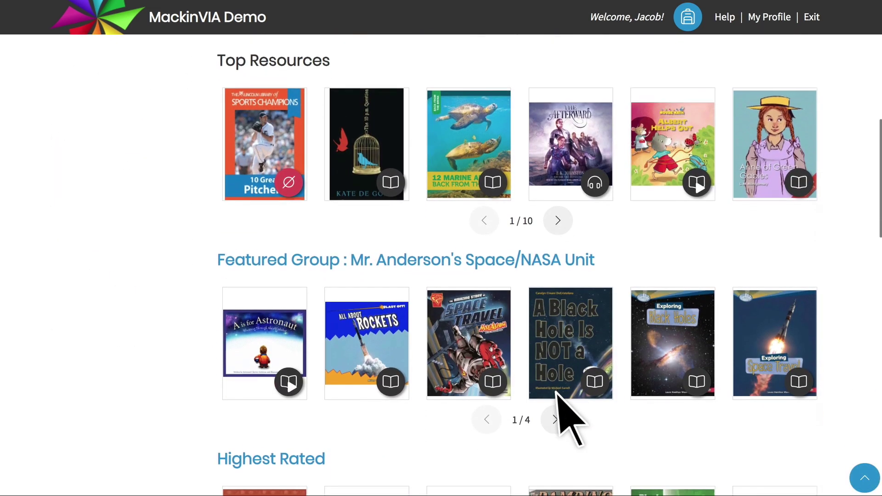
{"action": "left_click", "coordinate": [555, 408]}
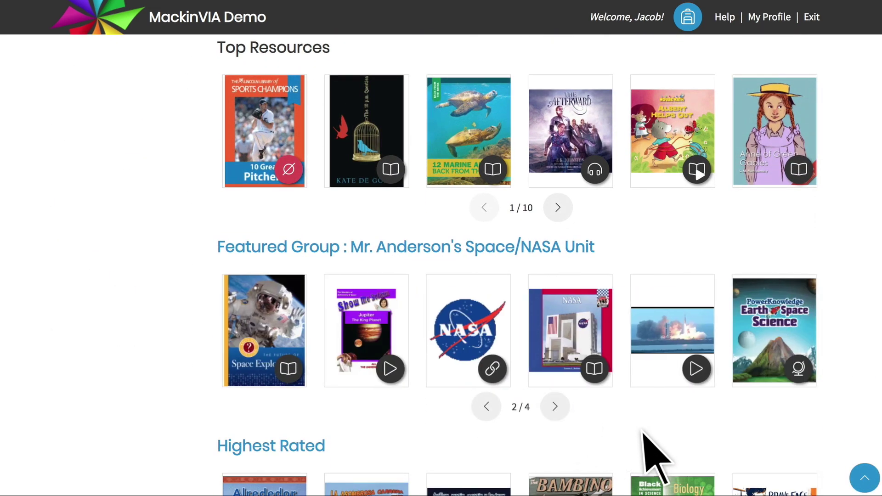
{"action": "left_click", "coordinate": [864, 479]}
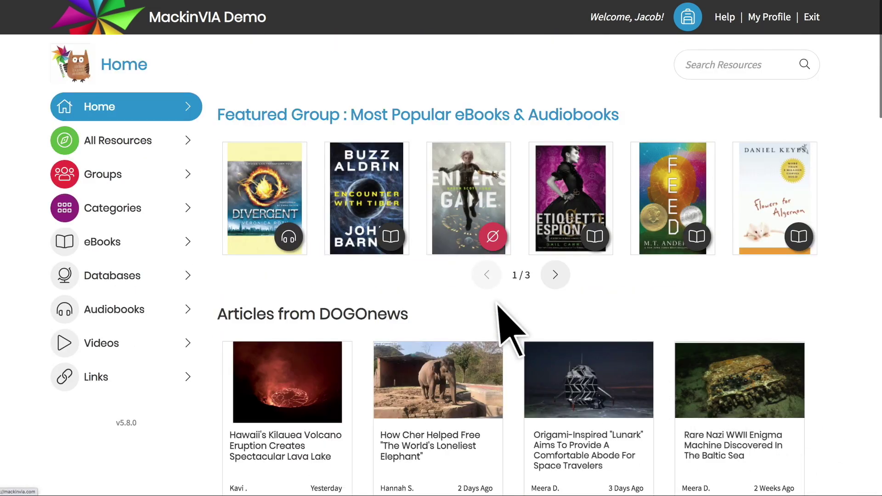
Open All Resources and look through its list of 6,180 titles
{"action": "left_click", "coordinate": [159, 139]}
{"action": "scroll", "coordinate": [449, 213], "scroll_direction": "down", "scroll_amount": 5}
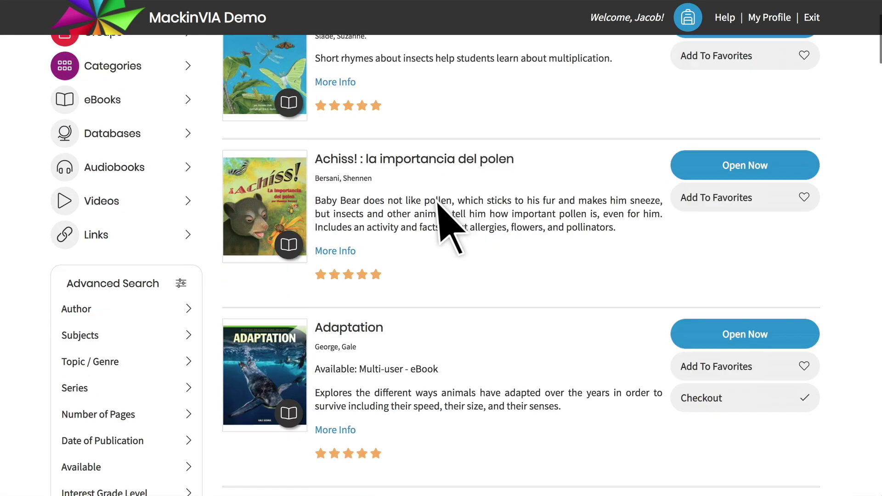
{"action": "scroll", "coordinate": [390, 252], "scroll_direction": "down", "scroll_amount": 7}
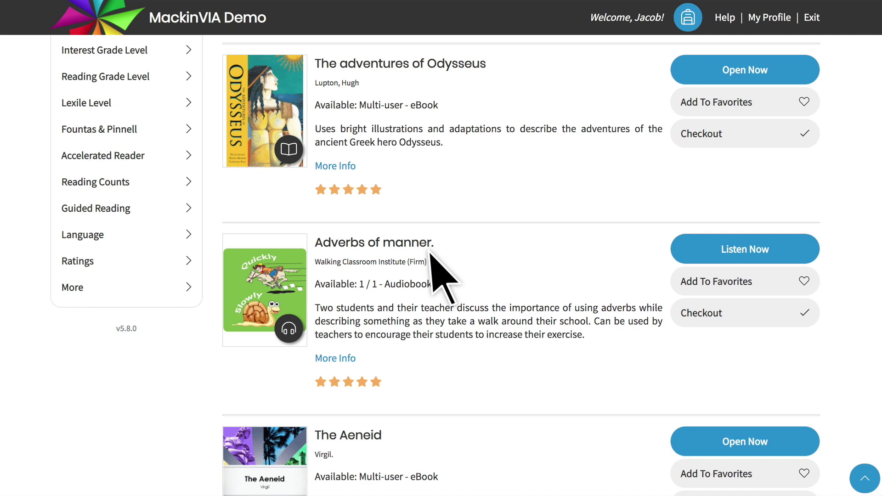
{"action": "scroll", "coordinate": [430, 252], "scroll_direction": "up", "scroll_amount": 12}
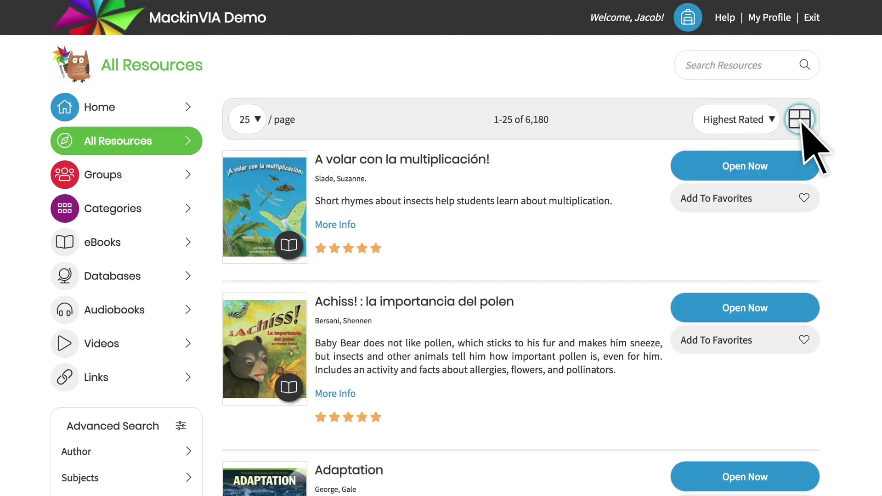
Switch the All Resources results to a cover grid, keeping the Highest Rated sort
{"action": "left_click", "coordinate": [800, 119]}
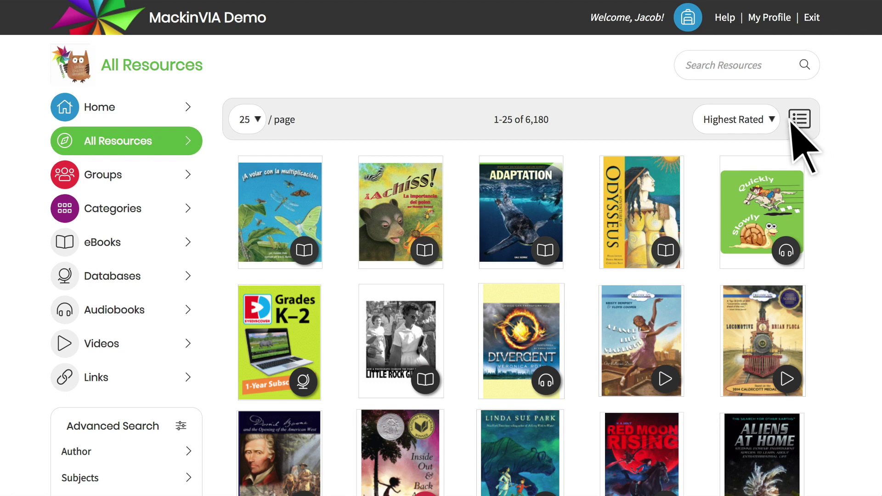
{"action": "left_click", "coordinate": [772, 119]}
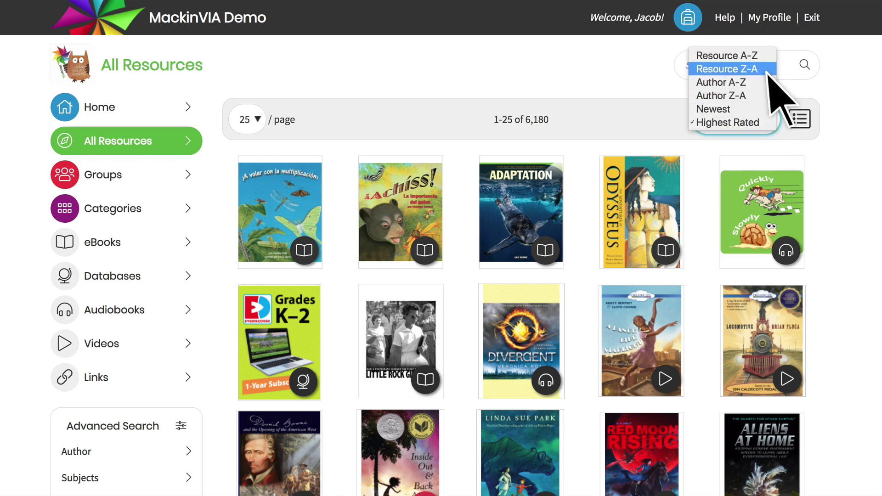
{"action": "left_click", "coordinate": [764, 123]}
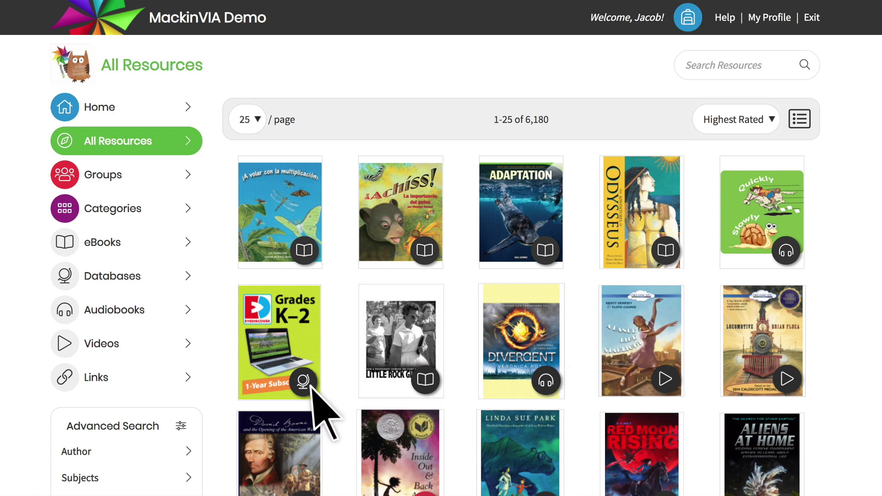
Browse eBooks, Databases, Audiobooks, Videos, Links and Categories, then return to All Resources
{"action": "left_click", "coordinate": [152, 250]}
{"action": "left_click", "coordinate": [158, 283]}
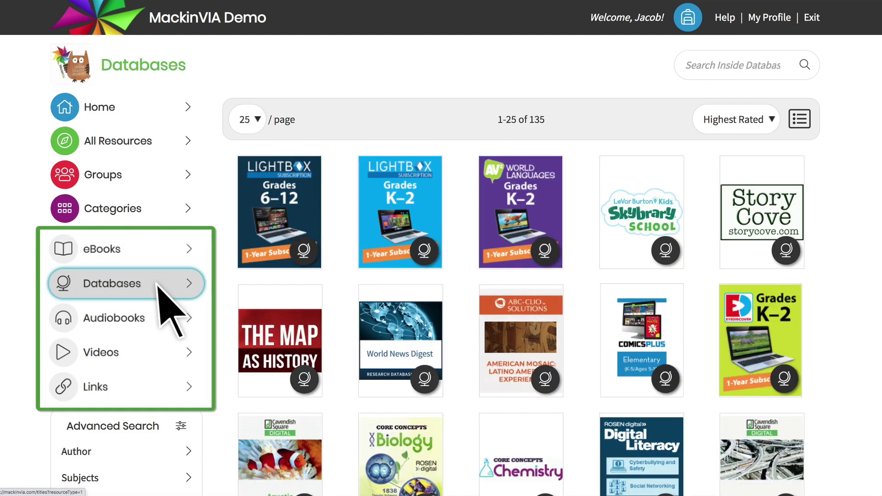
{"action": "left_click", "coordinate": [156, 317]}
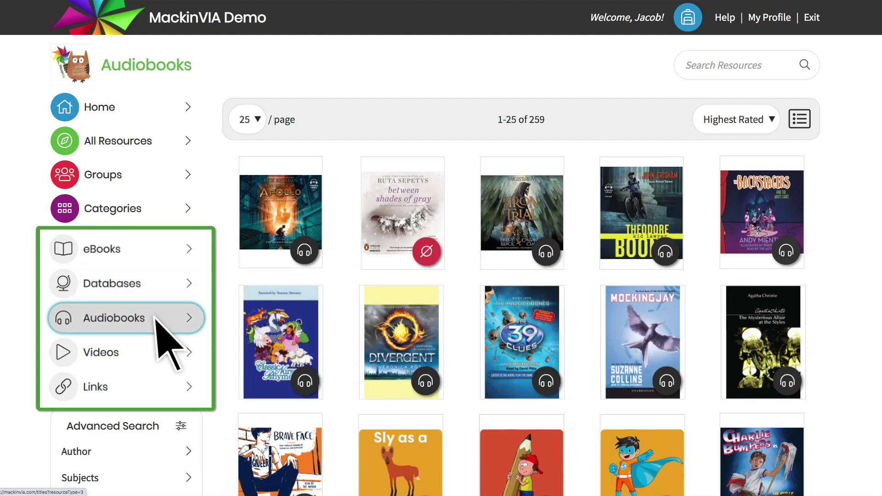
{"action": "left_click", "coordinate": [159, 352]}
{"action": "left_click", "coordinate": [163, 387]}
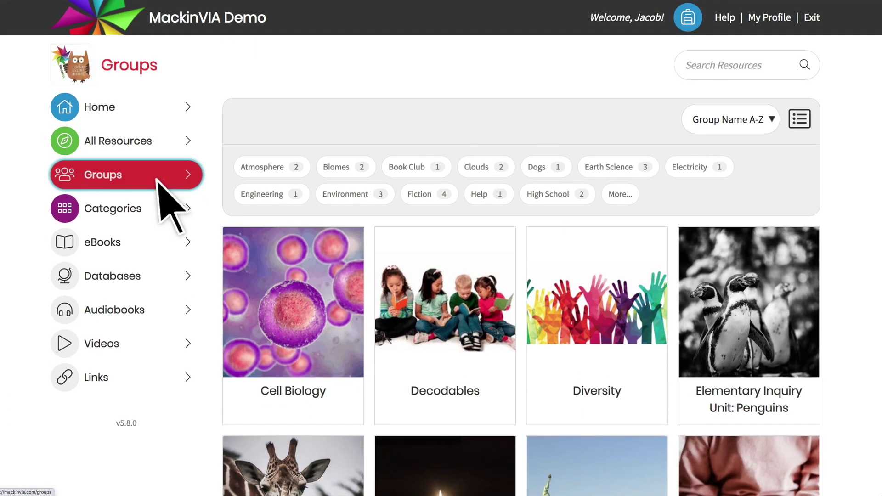
{"action": "left_click", "coordinate": [155, 207]}
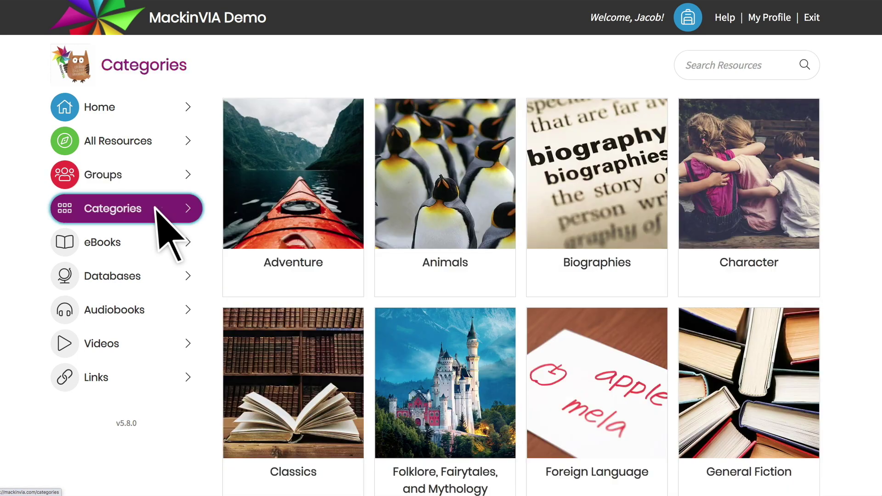
{"action": "left_click", "coordinate": [158, 141]}
Expand and collapse the advanced search filters, then open the backpack of saved items
{"action": "left_click", "coordinate": [128, 416]}
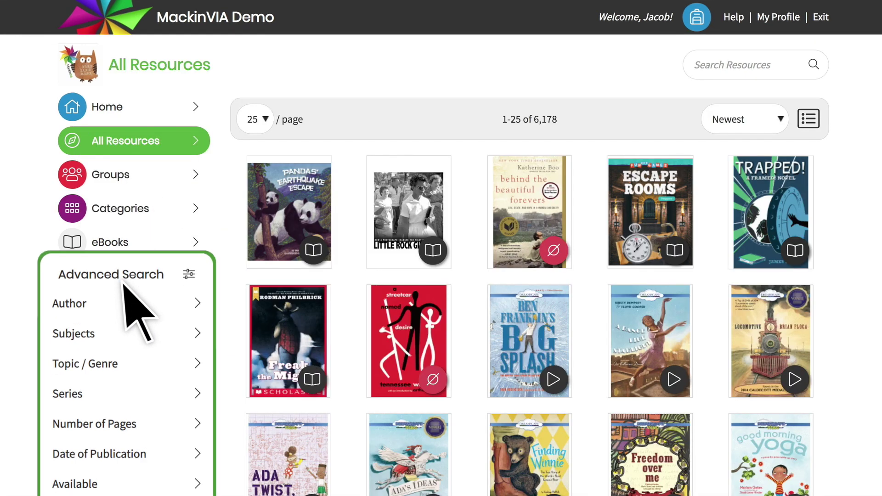
{"action": "left_click", "coordinate": [115, 128]}
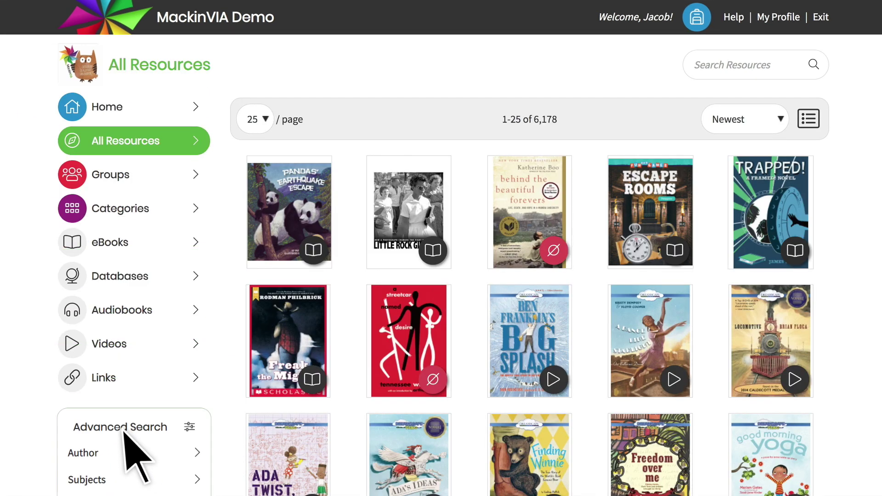
{"action": "left_click", "coordinate": [697, 18]}
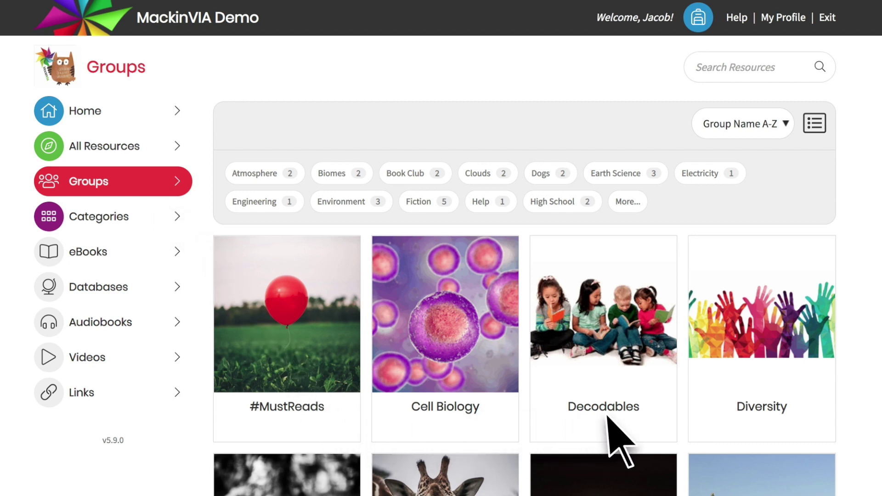
{"action": "scroll", "coordinate": [607, 416], "scroll_direction": "down", "scroll_amount": 6}
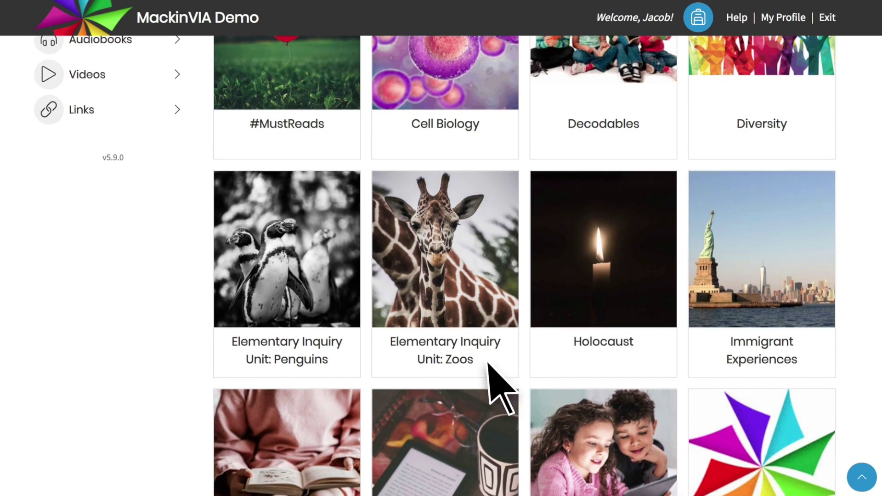
{"action": "mouse_move", "coordinate": [465, 324]}
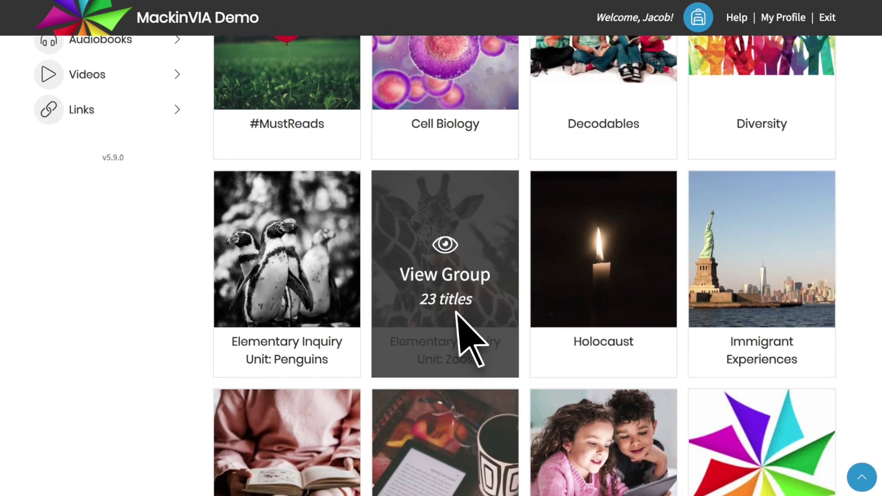
{"action": "left_click", "coordinate": [456, 312]}
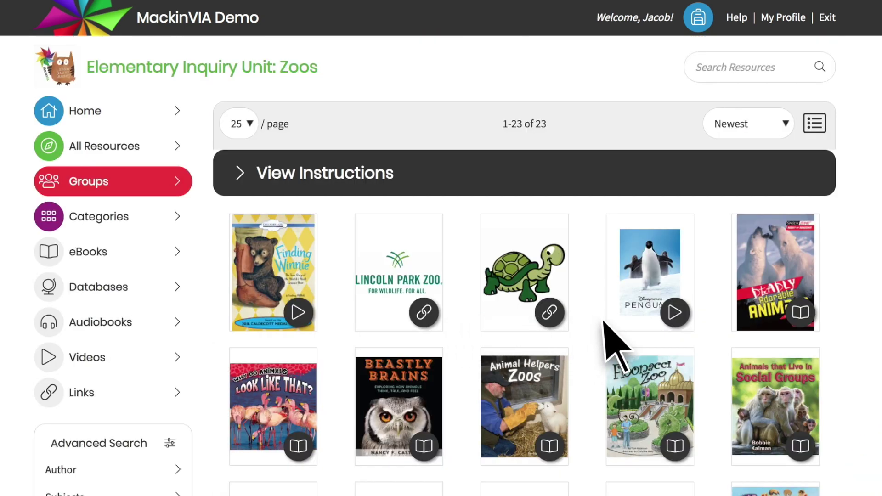
{"action": "scroll", "coordinate": [717, 349], "scroll_direction": "down", "scroll_amount": 2}
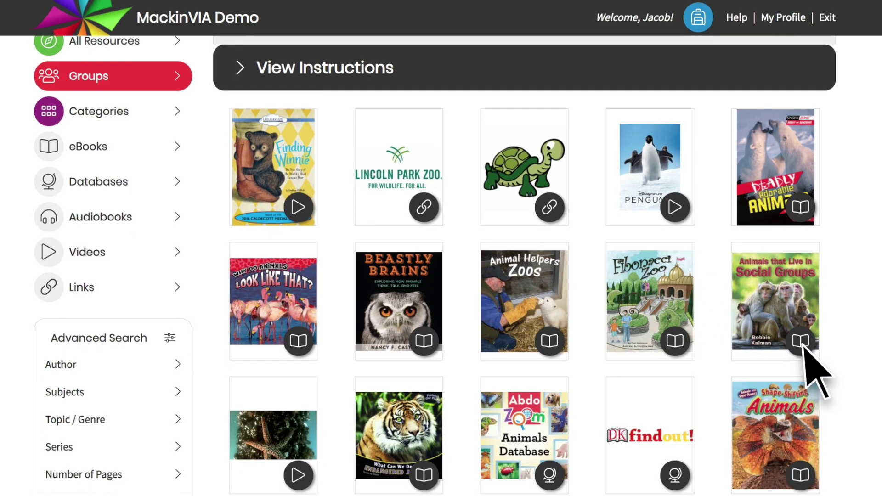
{"action": "scroll", "coordinate": [675, 321], "scroll_direction": "up", "scroll_amount": 2}
{"action": "left_click", "coordinate": [240, 174]}
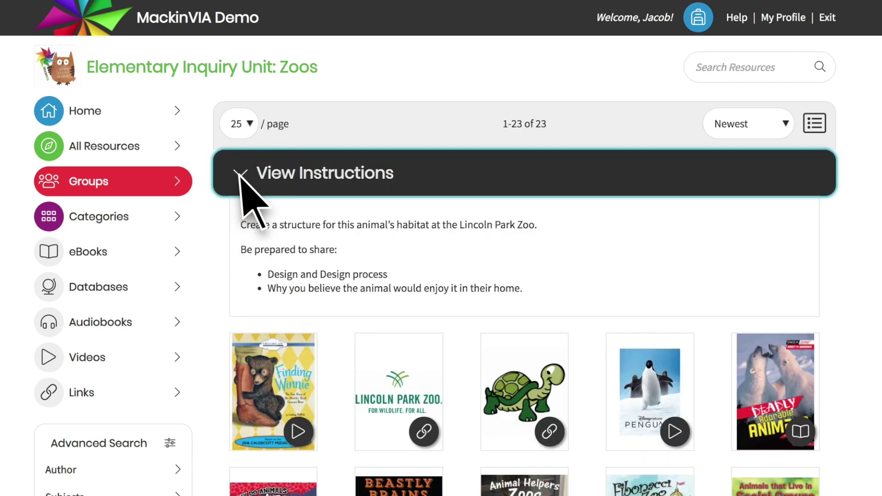
{"action": "left_click", "coordinate": [240, 176]}
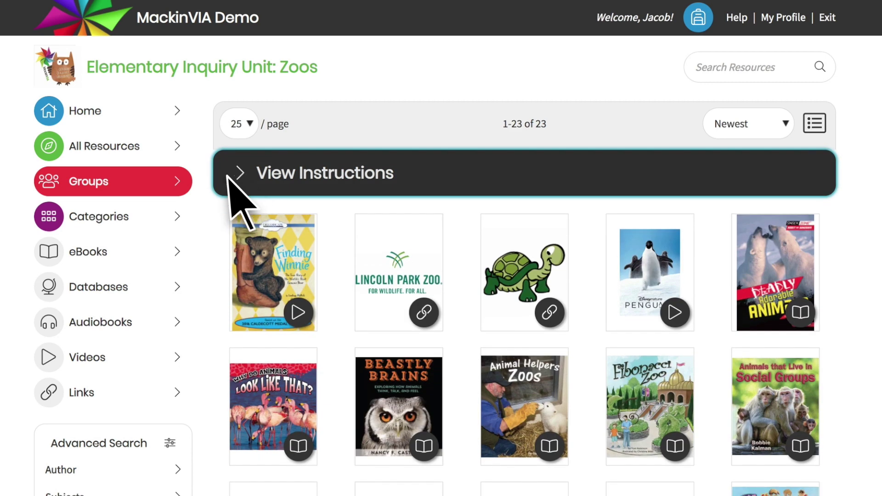
{"action": "left_click", "coordinate": [161, 183]}
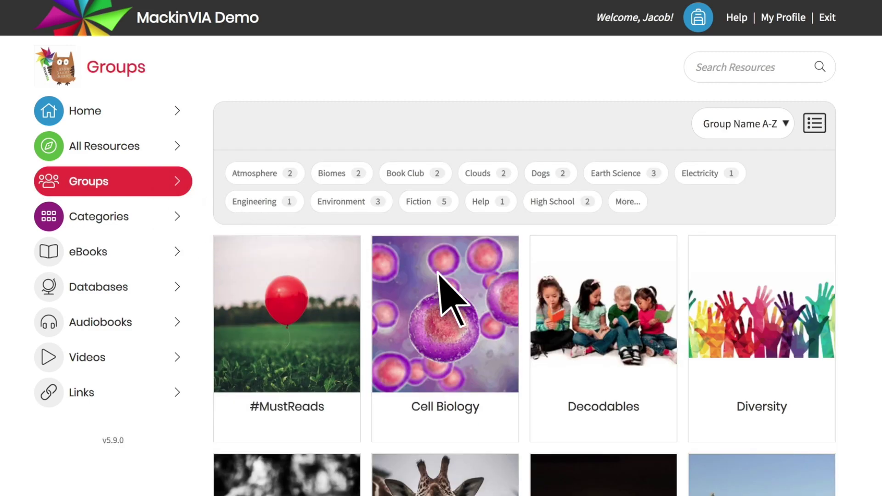
Filter the groups by the Science and Biomes tags, then clear both tag filters
{"action": "scroll", "coordinate": [600, 349], "scroll_direction": "down", "scroll_amount": 5}
{"action": "scroll", "coordinate": [597, 363], "scroll_direction": "down", "scroll_amount": 10}
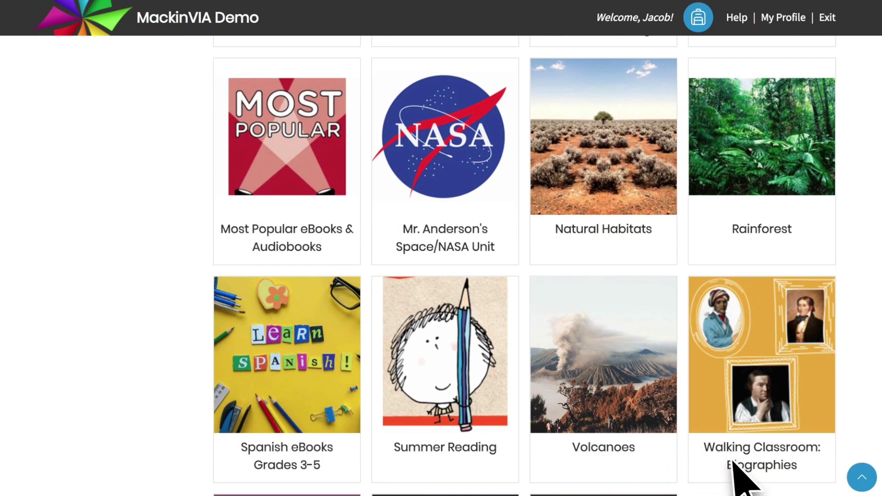
{"action": "left_click", "coordinate": [862, 478]}
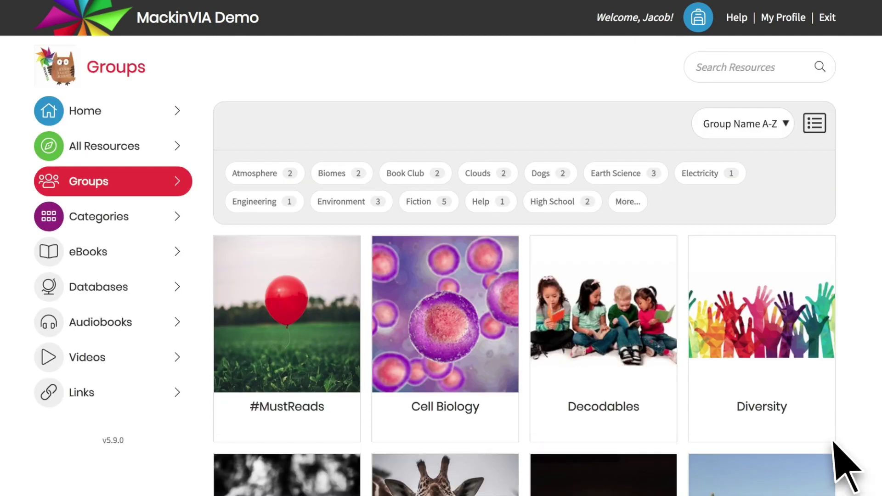
{"action": "left_click", "coordinate": [628, 202]}
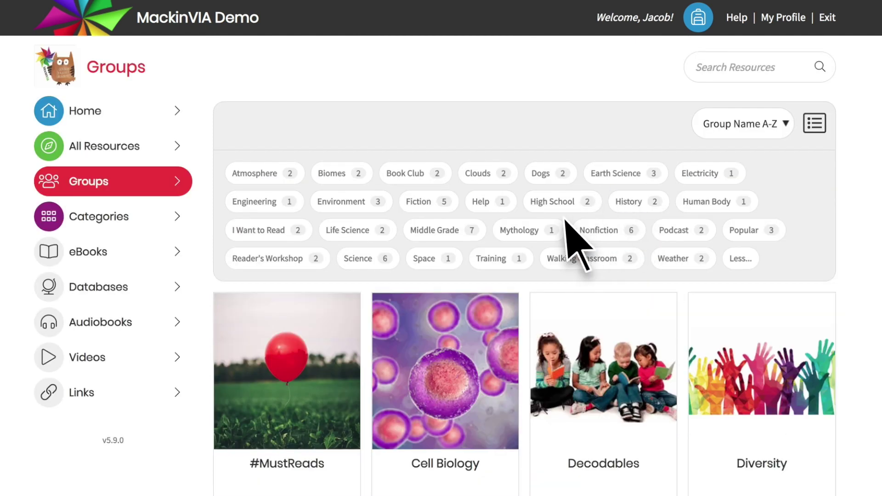
{"action": "left_click", "coordinate": [376, 259]}
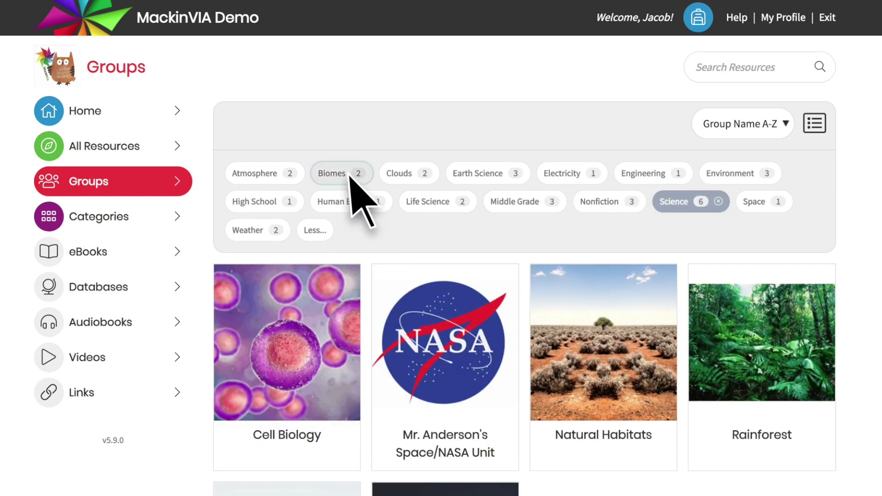
{"action": "left_click", "coordinate": [332, 173]}
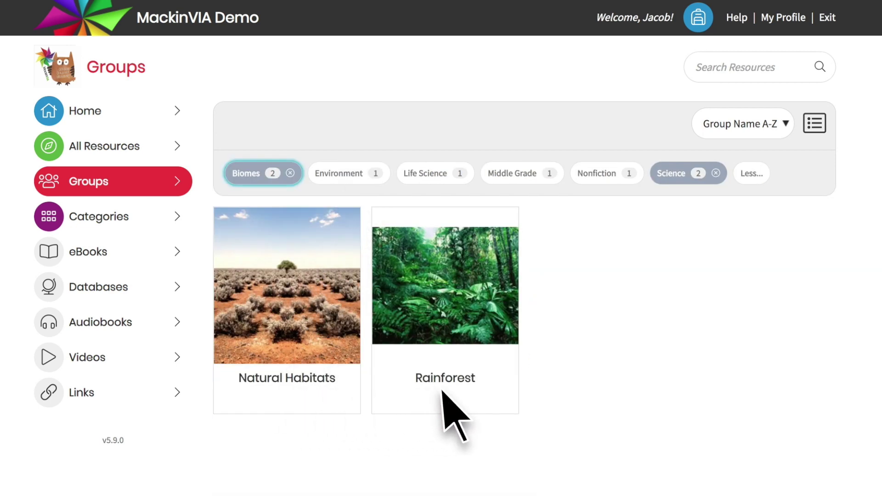
{"action": "left_click", "coordinate": [290, 173]}
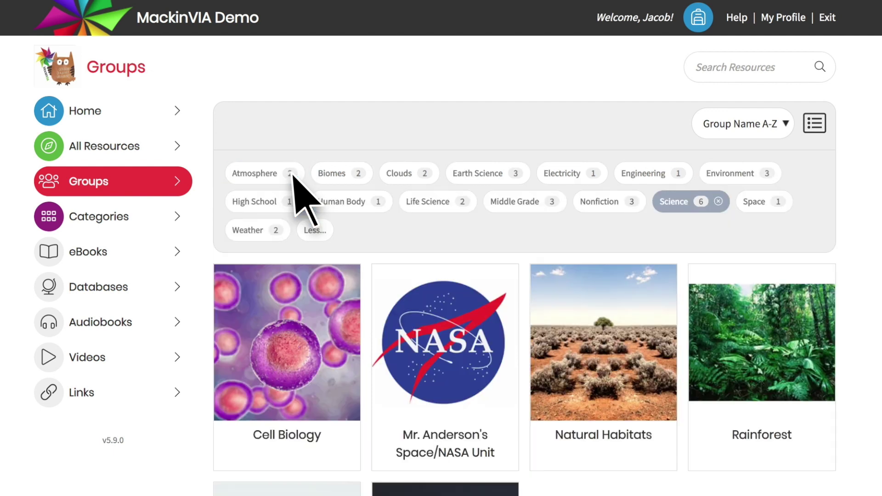
{"action": "left_click", "coordinate": [718, 202]}
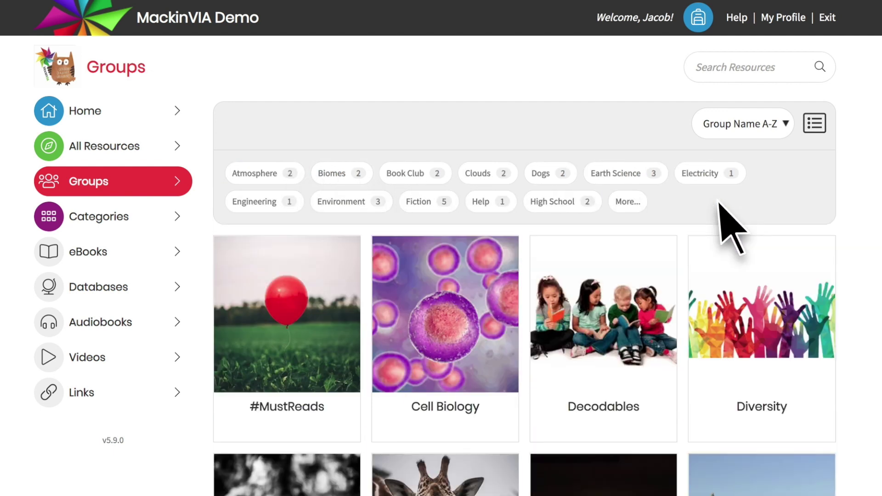
Keep groups sorted A–Z, view them as a list with title counts, then return to cards
{"action": "left_click", "coordinate": [785, 124]}
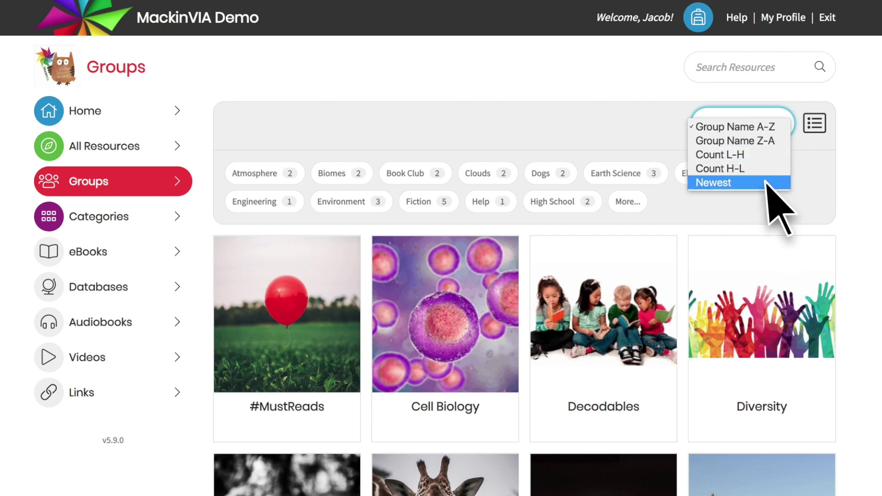
{"action": "left_click", "coordinate": [788, 190]}
{"action": "left_click", "coordinate": [815, 123]}
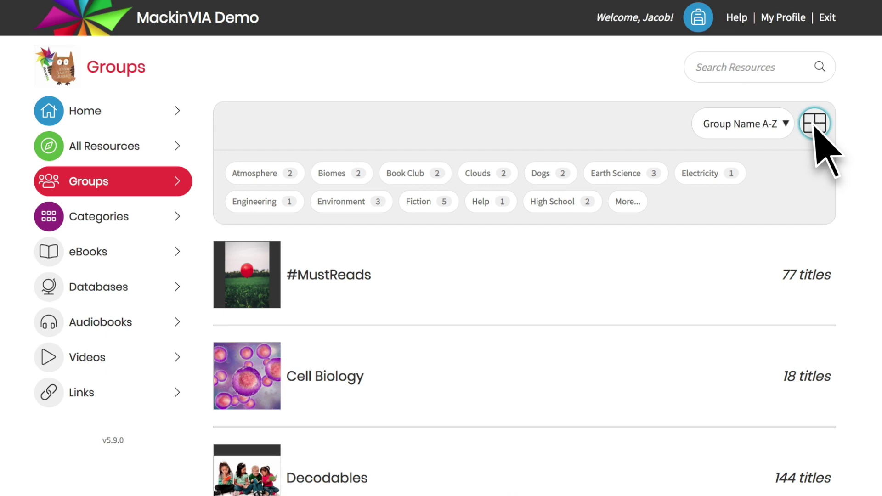
{"action": "scroll", "coordinate": [826, 212], "scroll_direction": "down", "scroll_amount": 15}
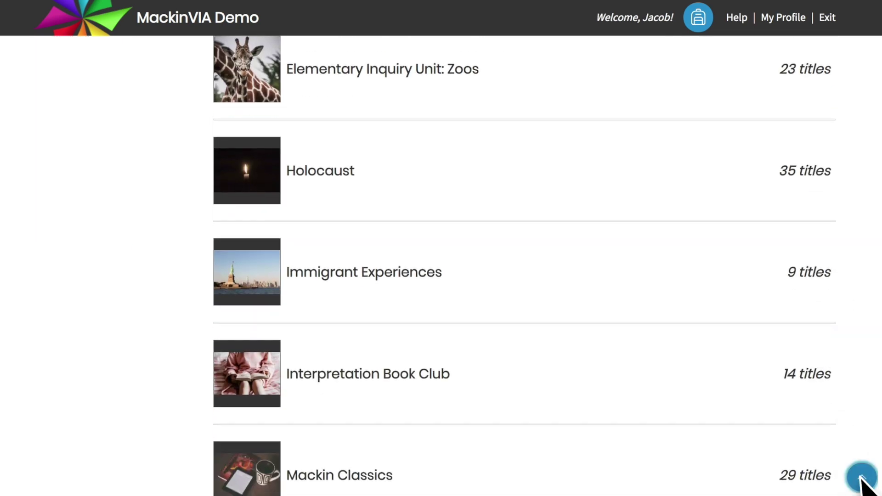
{"action": "left_click", "coordinate": [861, 478]}
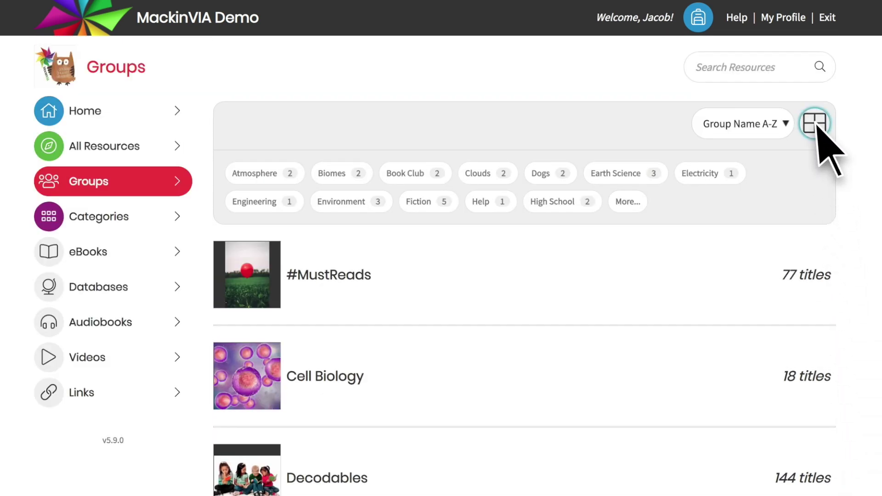
{"action": "left_click", "coordinate": [815, 123]}
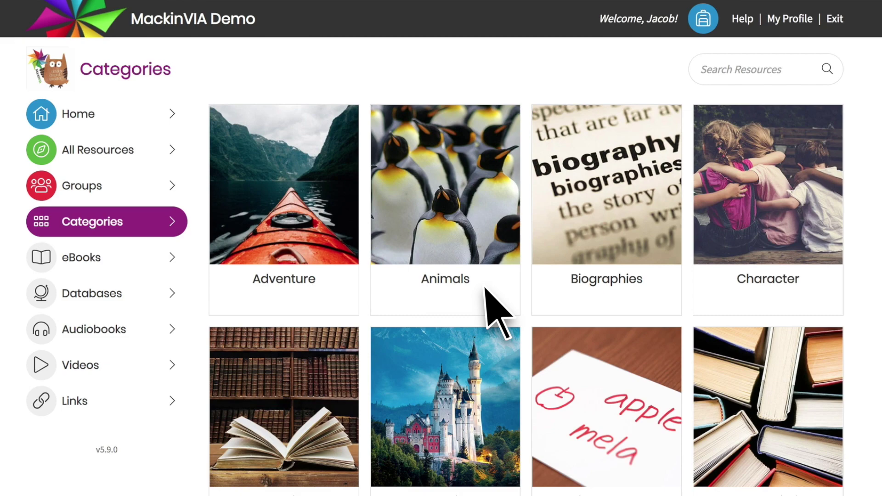
Open the Sci-Fi and Fantasy category from Categories and sort its 218 titles by Newest
{"action": "scroll", "coordinate": [487, 299], "scroll_direction": "down", "scroll_amount": 5}
{"action": "scroll", "coordinate": [482, 349], "scroll_direction": "down", "scroll_amount": 7}
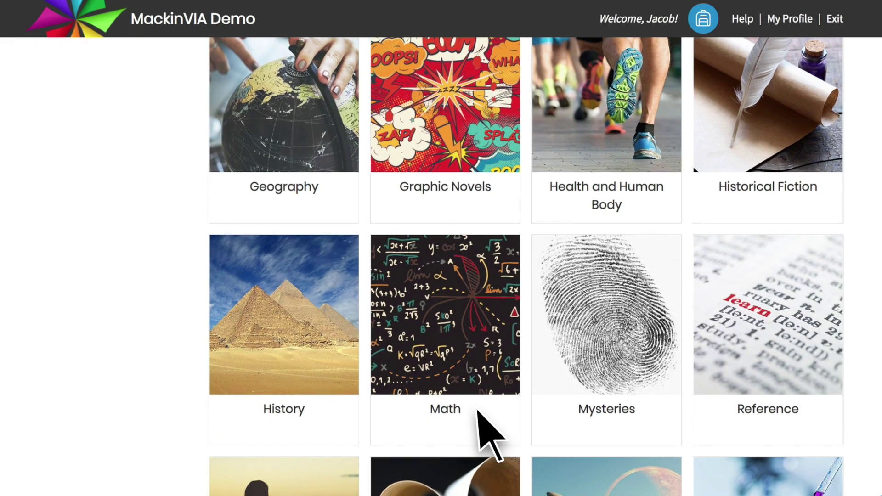
{"action": "scroll", "coordinate": [481, 395], "scroll_direction": "down", "scroll_amount": 5}
{"action": "scroll", "coordinate": [478, 413], "scroll_direction": "down", "scroll_amount": 3}
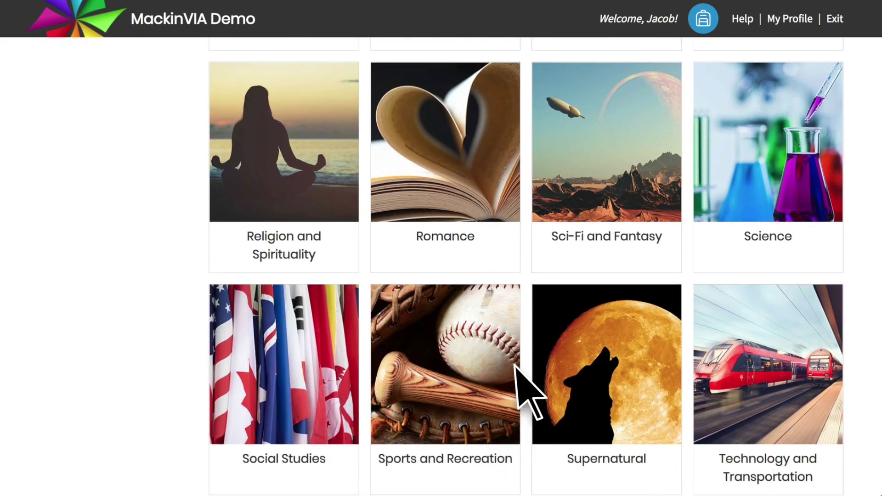
{"action": "left_click", "coordinate": [616, 246]}
{"action": "left_click", "coordinate": [789, 129]}
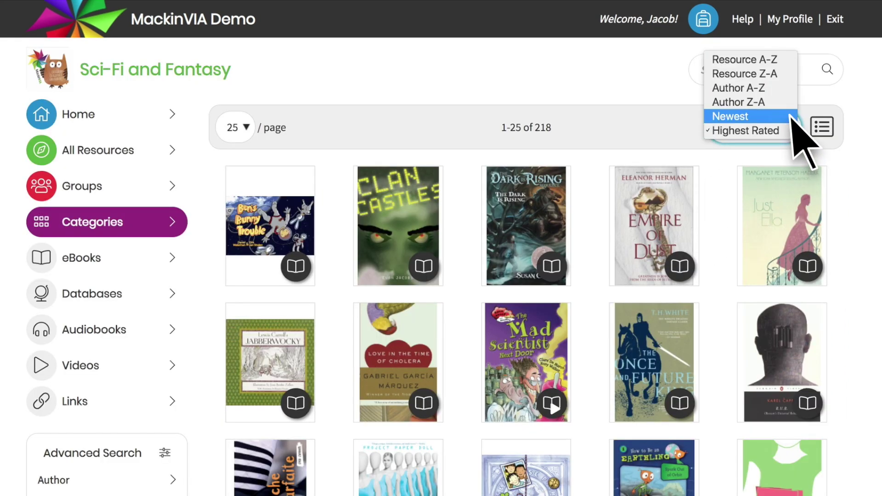
{"action": "left_click", "coordinate": [794, 117]}
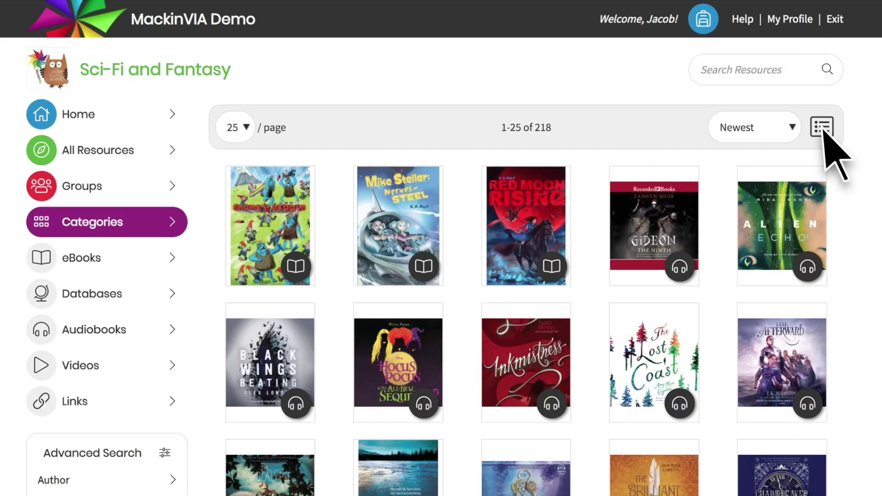
View the Sci-Fi and Fantasy titles as a detailed list, then switch back to the cover grid
{"action": "left_click", "coordinate": [823, 128]}
{"action": "scroll", "coordinate": [843, 198], "scroll_direction": "down", "scroll_amount": 15}
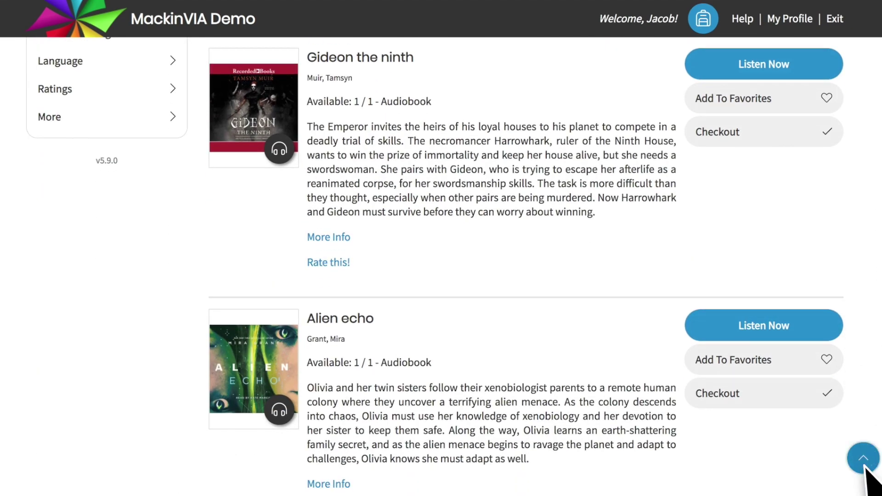
{"action": "left_click", "coordinate": [863, 463]}
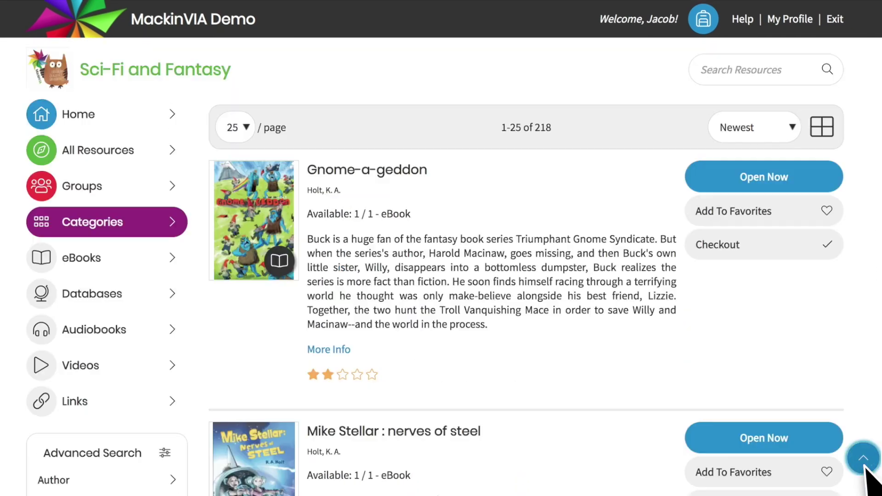
{"action": "left_click", "coordinate": [822, 128]}
{"action": "scroll", "coordinate": [836, 257], "scroll_direction": "down", "scroll_amount": 10}
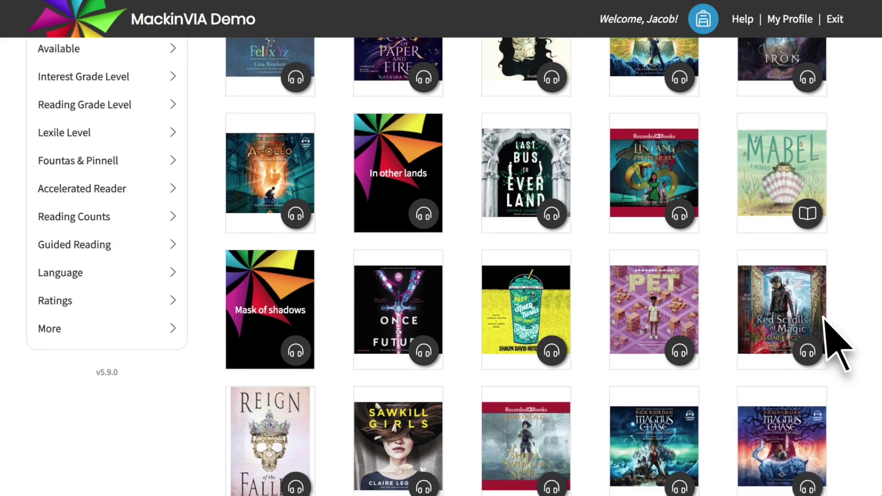
{"action": "scroll", "coordinate": [825, 326], "scroll_direction": "down", "scroll_amount": 12}
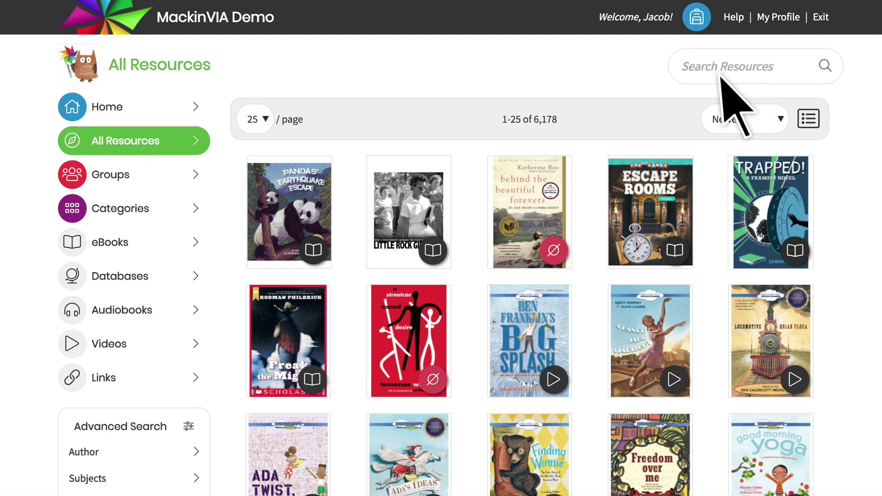
{"action": "left_click", "coordinate": [721, 69]}
{"action": "type", "text": "submarine"}
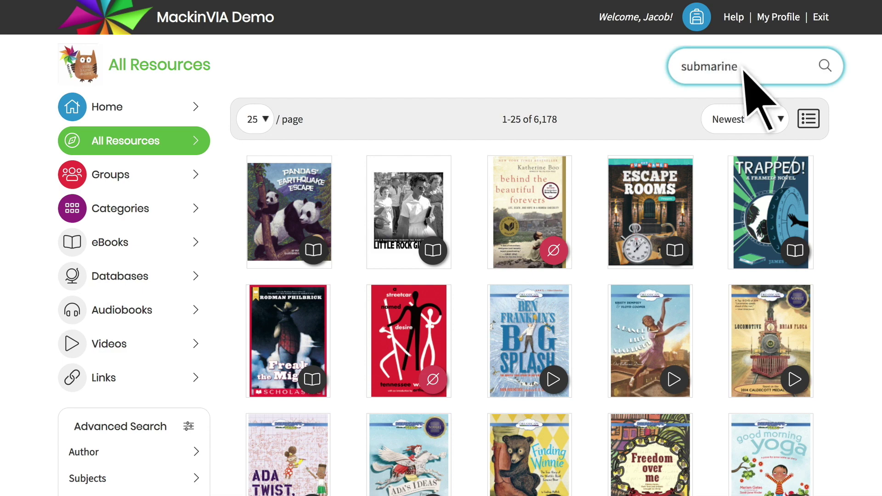
{"action": "key", "text": "Return"}
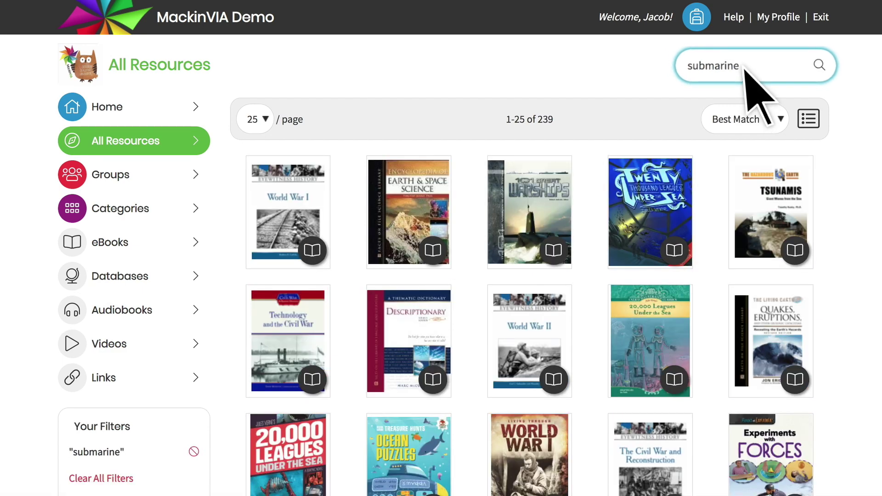
{"action": "scroll", "coordinate": [486, 89], "scroll_direction": "down", "scroll_amount": 7}
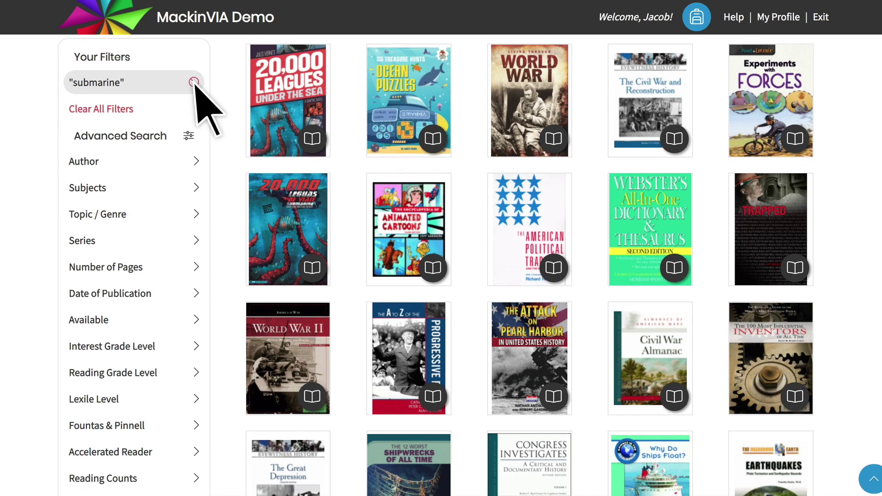
{"action": "left_click", "coordinate": [194, 84]}
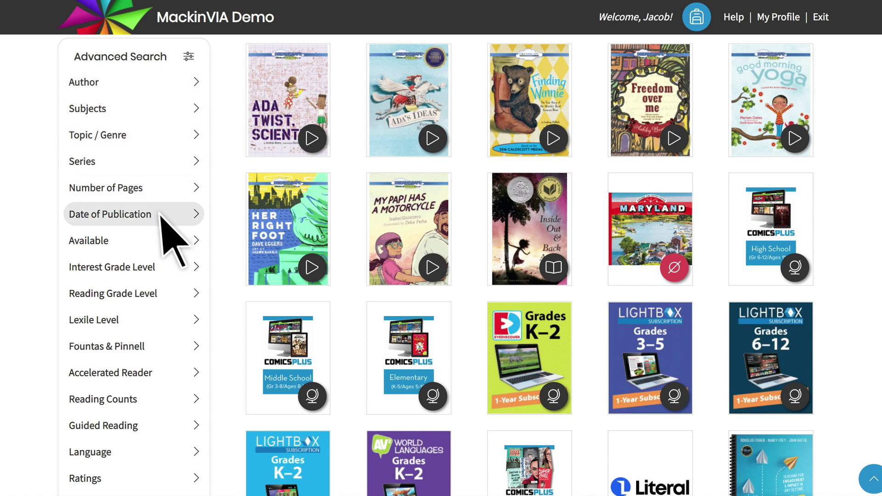
Apply an Interest Grade Level filter of 6 to 8, then open the More filter options
{"action": "left_click", "coordinate": [163, 268]}
{"action": "left_click_drag", "start_coordinate": [225, 246], "coordinate": [417, 247]}
{"action": "left_click_drag", "start_coordinate": [655, 246], "coordinate": [470, 247]}
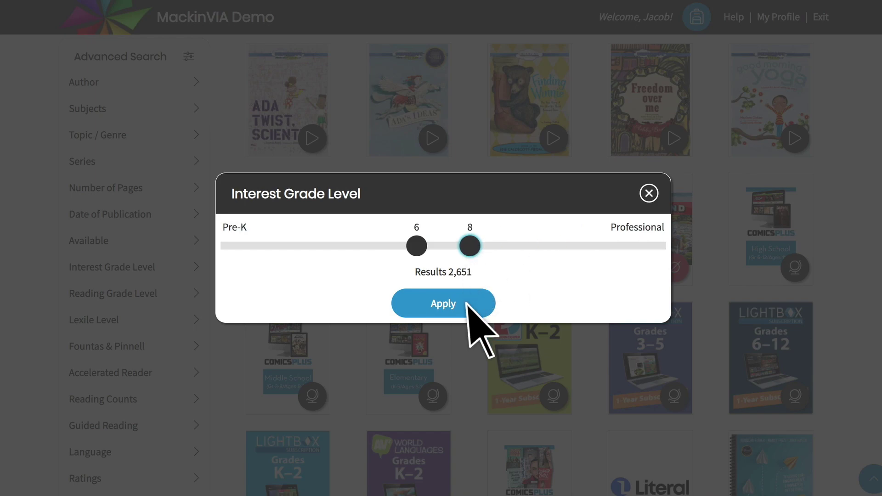
{"action": "left_click", "coordinate": [468, 303]}
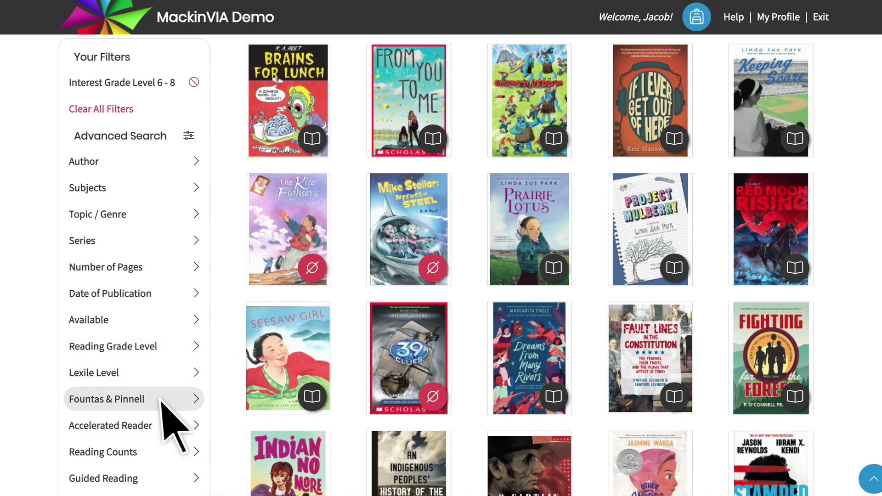
{"action": "scroll", "coordinate": [157, 446], "scroll_direction": "down", "scroll_amount": 3}
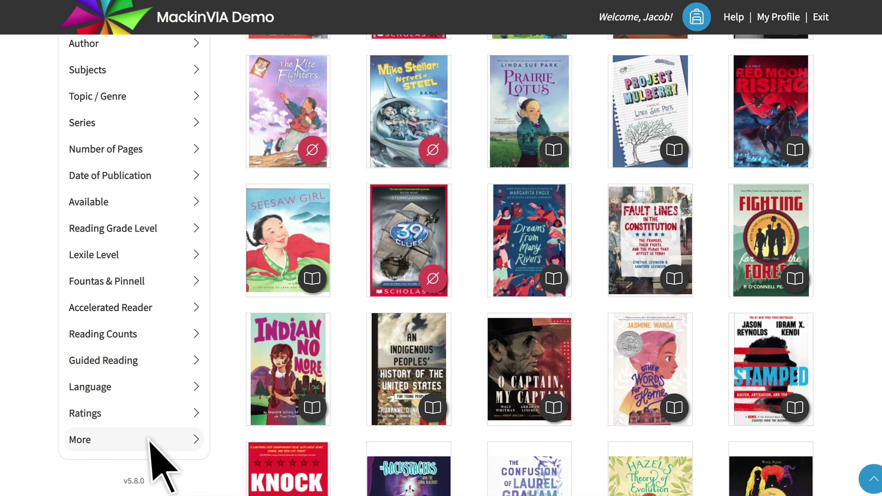
{"action": "left_click", "coordinate": [158, 444]}
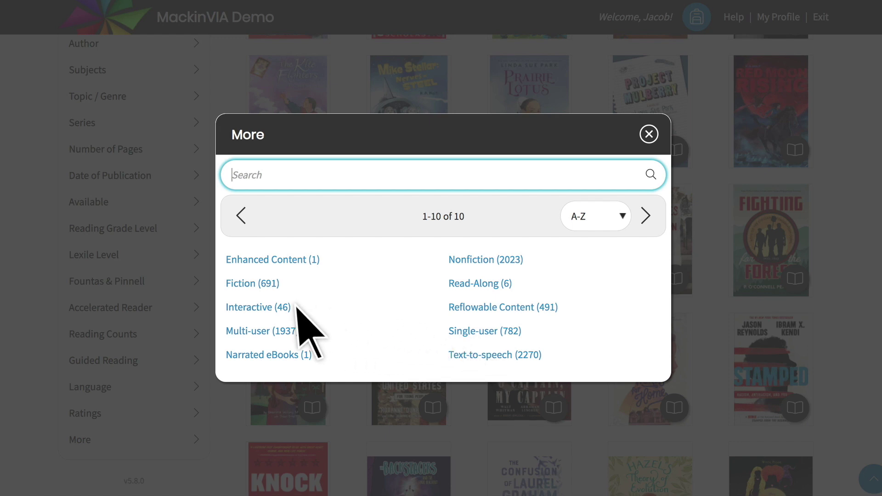
Check out Dreams From Many Rivers and place a request for The 39 Clues: Storm Warning
{"action": "key", "text": "Escape"}
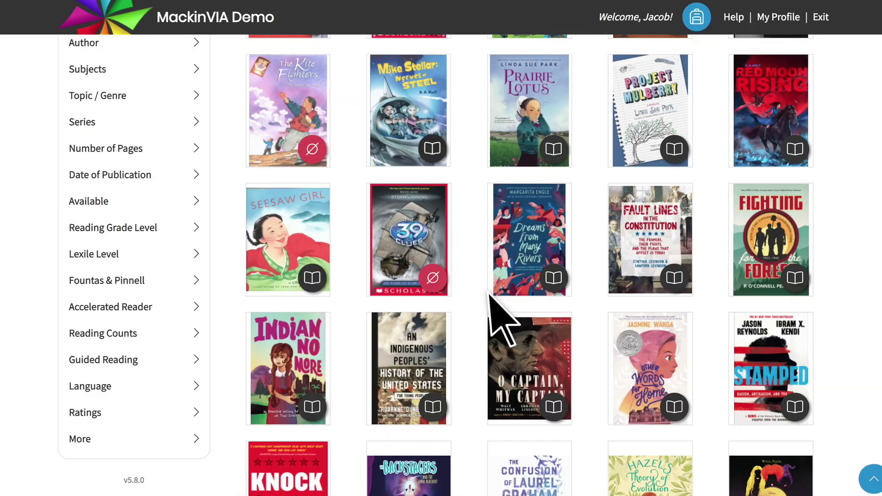
{"action": "mouse_move", "coordinate": [535, 317]}
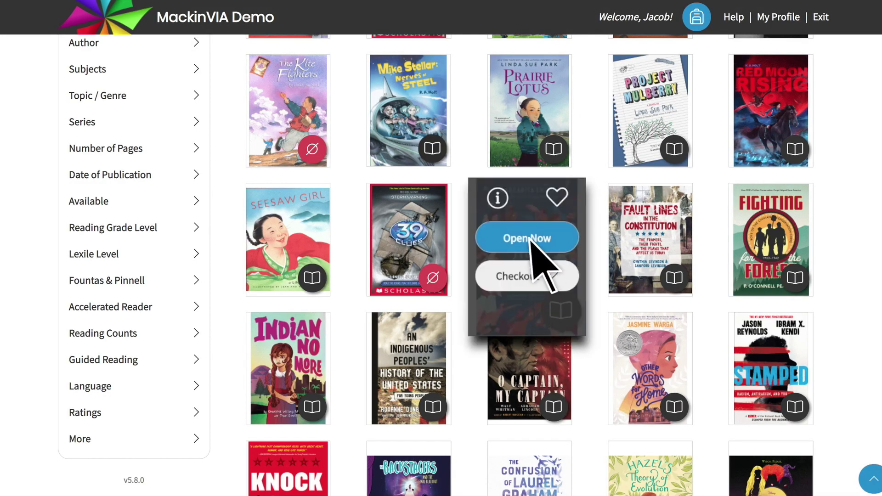
{"action": "mouse_move", "coordinate": [448, 243]}
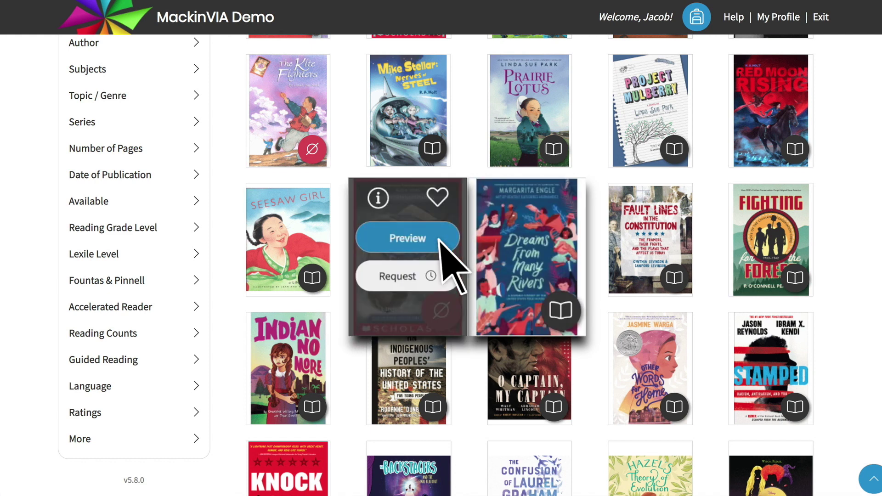
{"action": "mouse_move", "coordinate": [496, 269]}
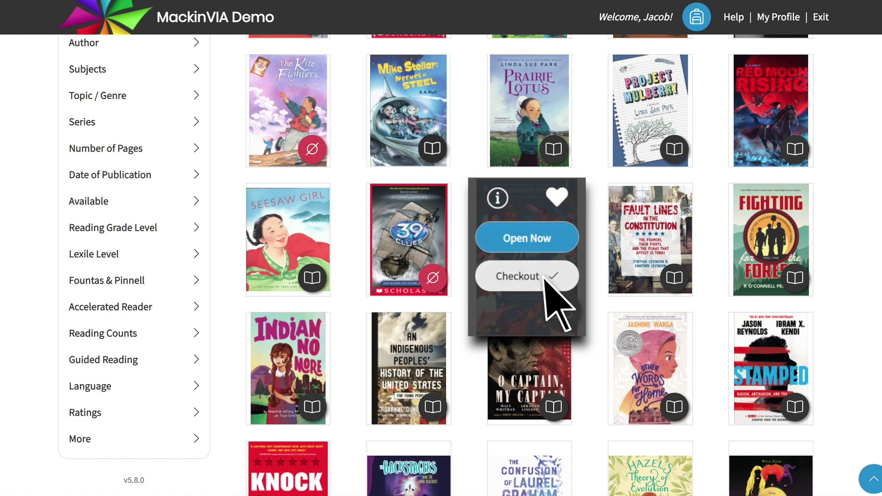
{"action": "left_click", "coordinate": [545, 277]}
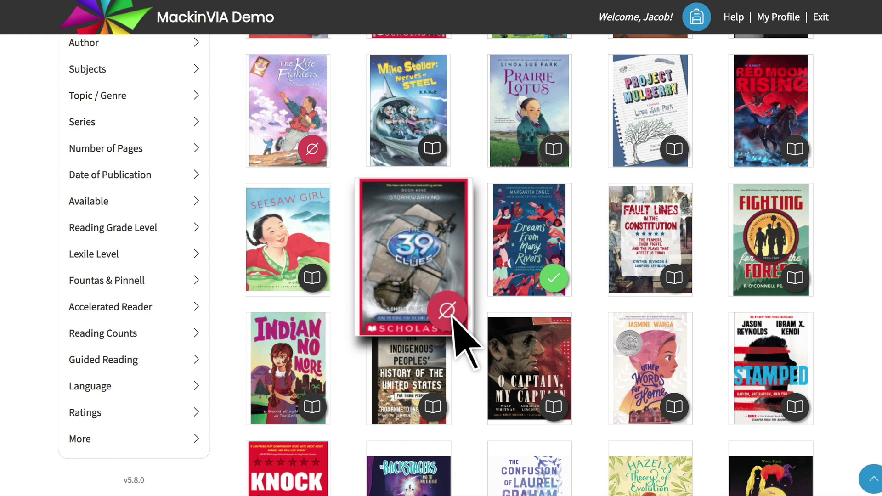
{"action": "left_click", "coordinate": [452, 316]}
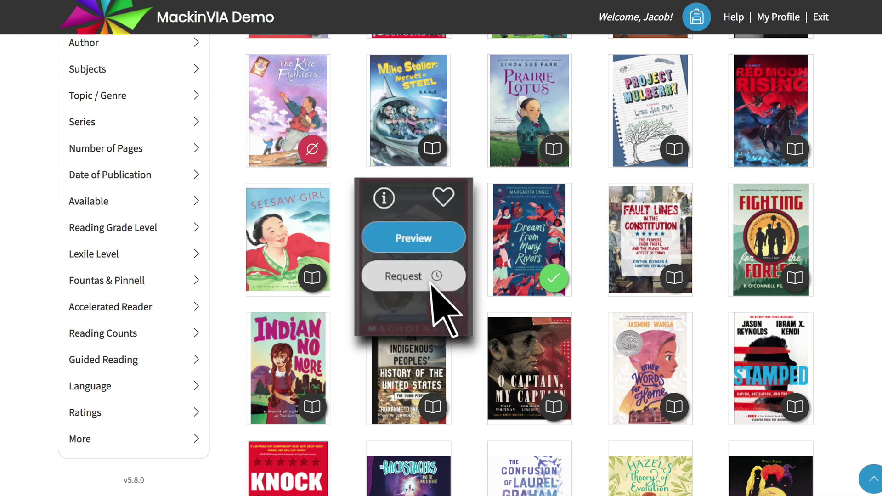
{"action": "left_click", "coordinate": [432, 281]}
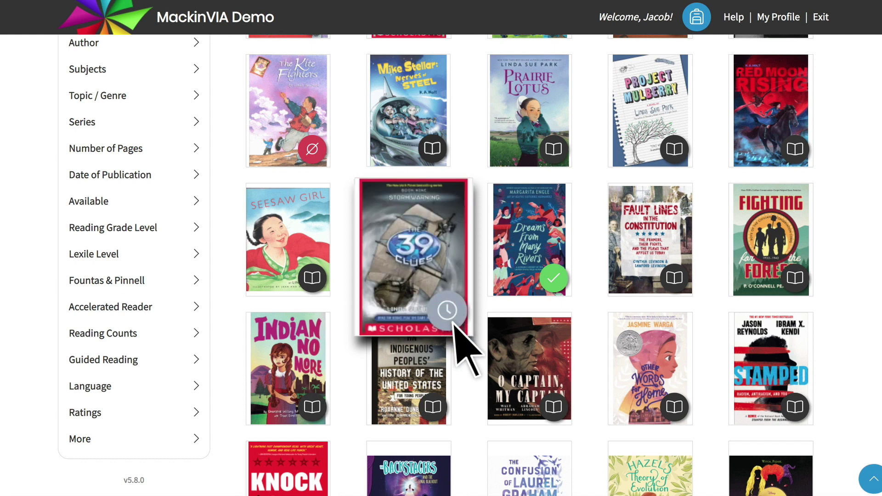
Open the profile's notification e-mail field, then go to the Backpack's Requests list
{"action": "left_click", "coordinate": [780, 18]}
{"action": "left_click", "coordinate": [354, 234]}
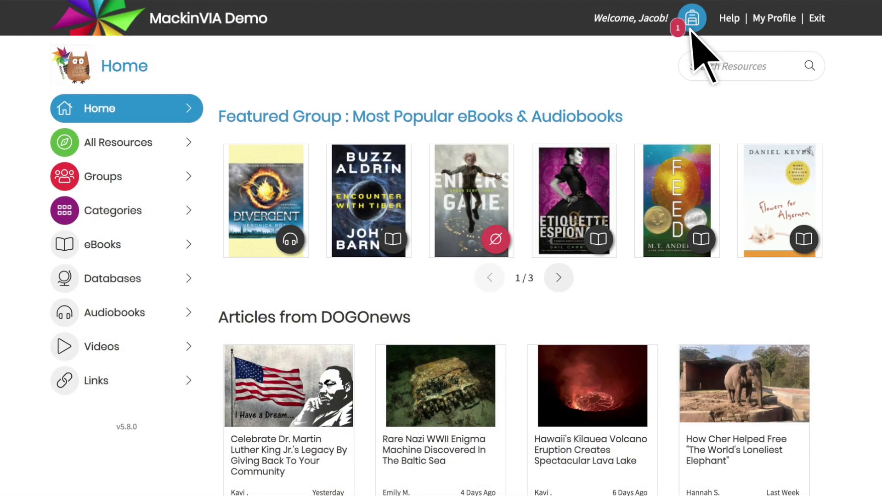
{"action": "left_click", "coordinate": [691, 29]}
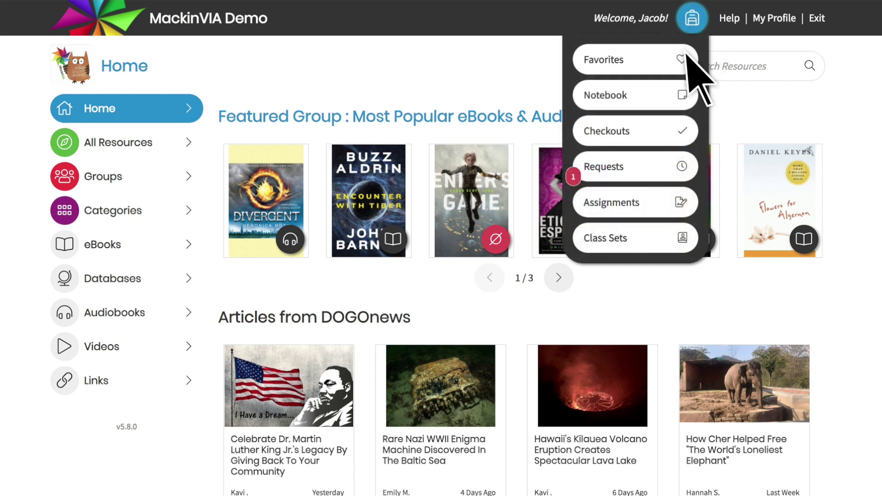
{"action": "left_click", "coordinate": [654, 168]}
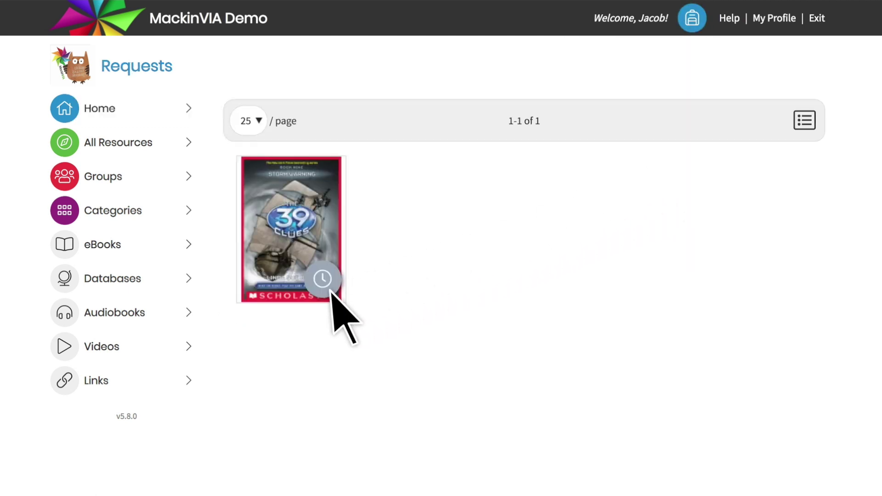
Check out the requested 39 Clues book and view the Backpack's Checkouts list
{"action": "mouse_move", "coordinate": [307, 286]}
{"action": "left_click", "coordinate": [307, 286]}
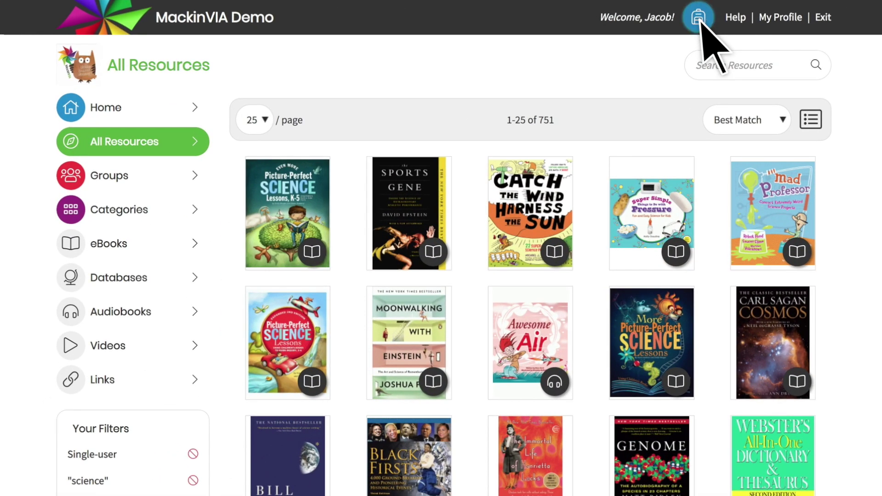
{"action": "left_click", "coordinate": [699, 20]}
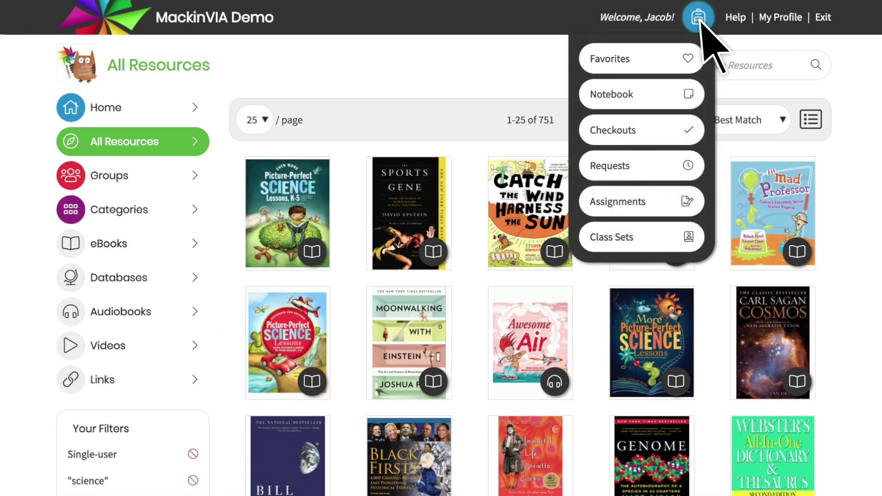
{"action": "left_click", "coordinate": [673, 132]}
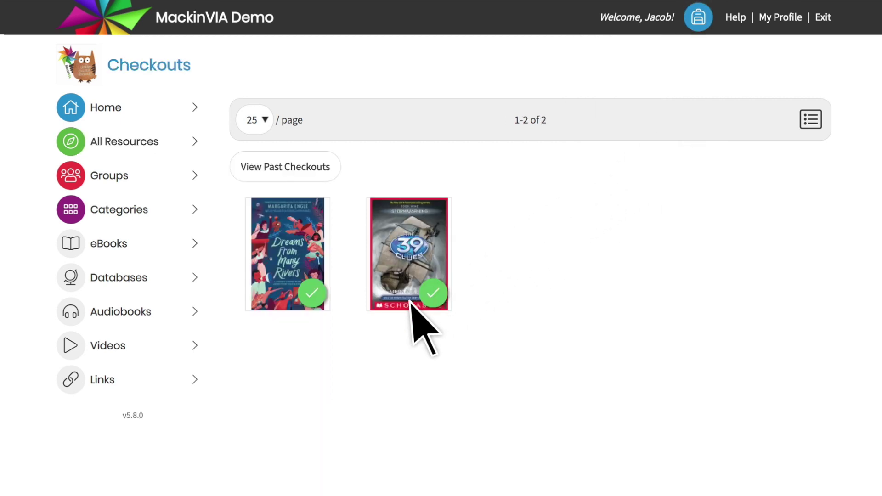
From All Resources, rate Inside out & back again five stars, check it out, and view its subjects and genres
{"action": "left_click", "coordinate": [173, 142]}
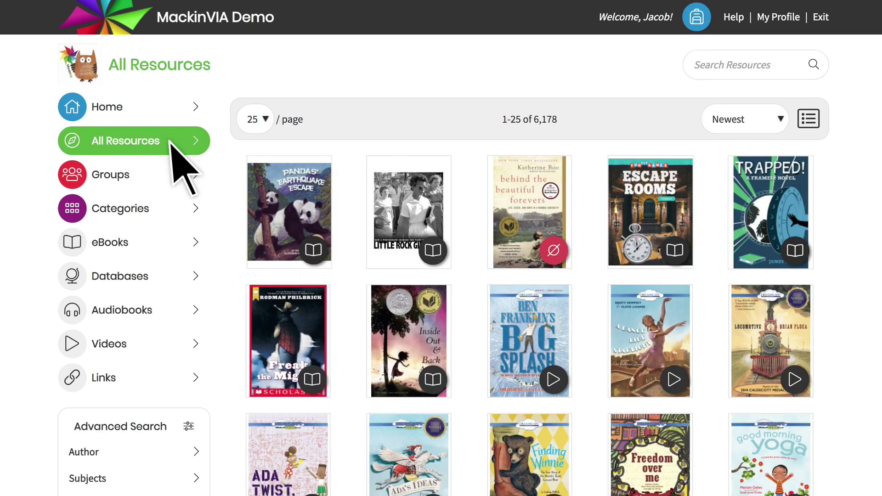
{"action": "mouse_move", "coordinate": [410, 409]}
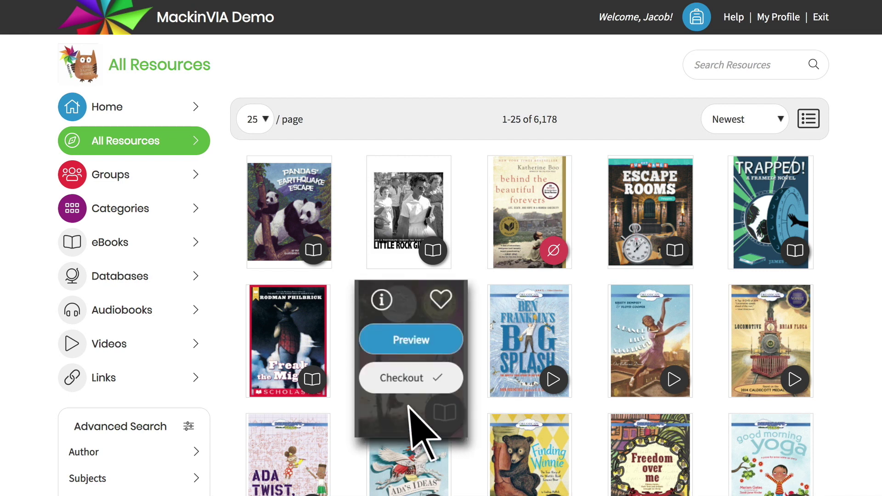
{"action": "left_click", "coordinate": [382, 300]}
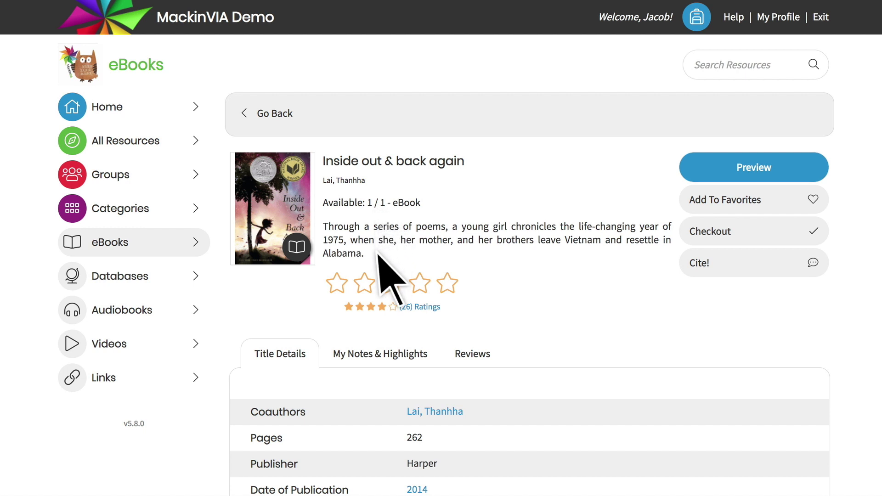
{"action": "left_click", "coordinate": [448, 285]}
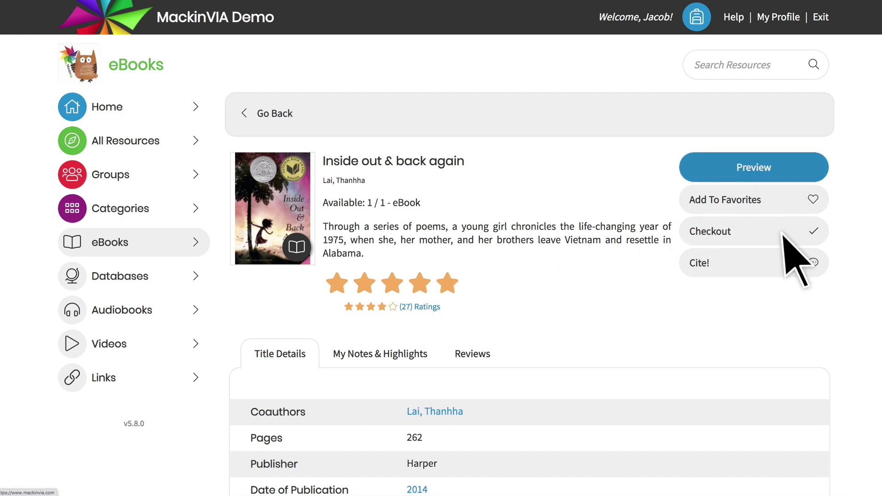
{"action": "left_click", "coordinate": [744, 235]}
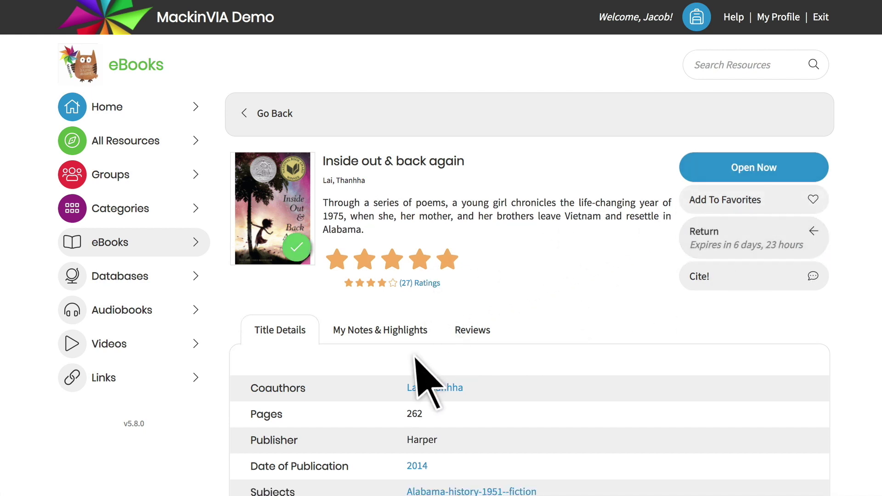
{"action": "scroll", "coordinate": [326, 424], "scroll_direction": "down", "scroll_amount": 5}
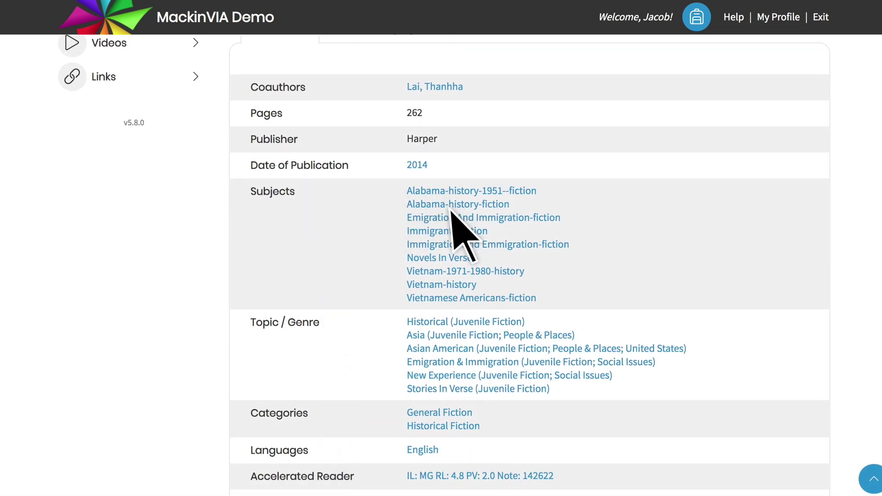
{"action": "left_click", "coordinate": [457, 347]}
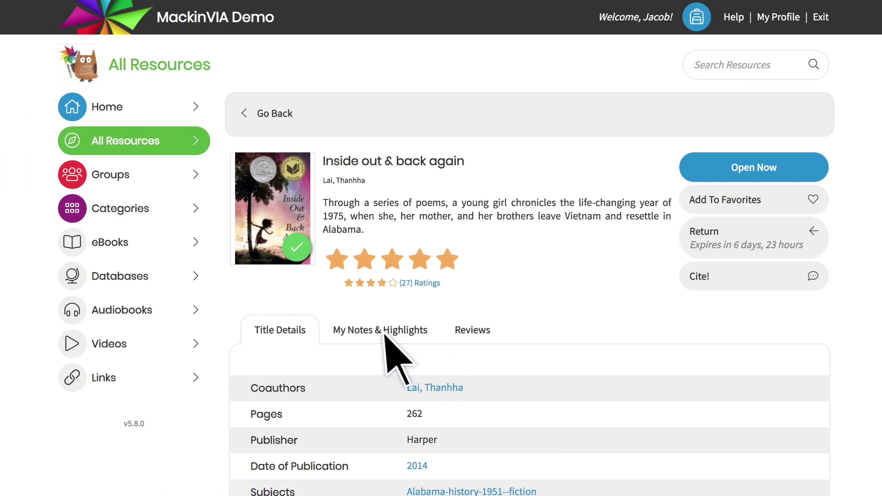
{"action": "left_click", "coordinate": [385, 335]}
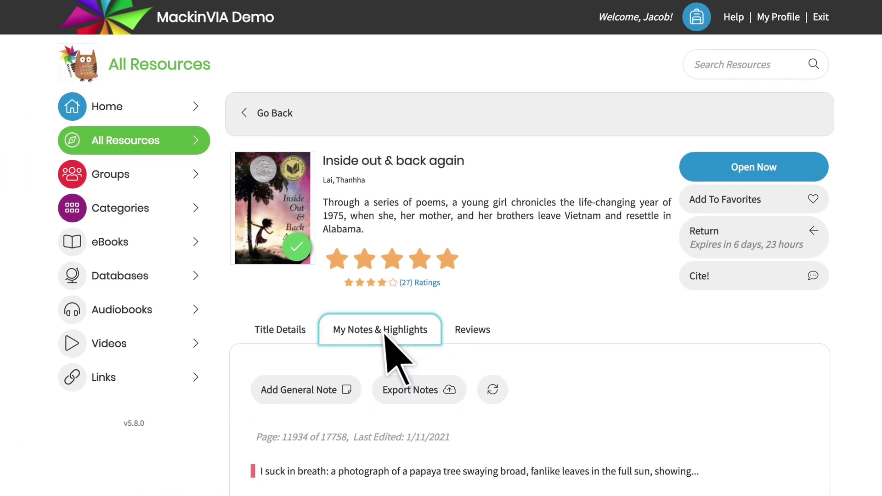
{"action": "scroll", "coordinate": [387, 345], "scroll_direction": "down", "scroll_amount": 5}
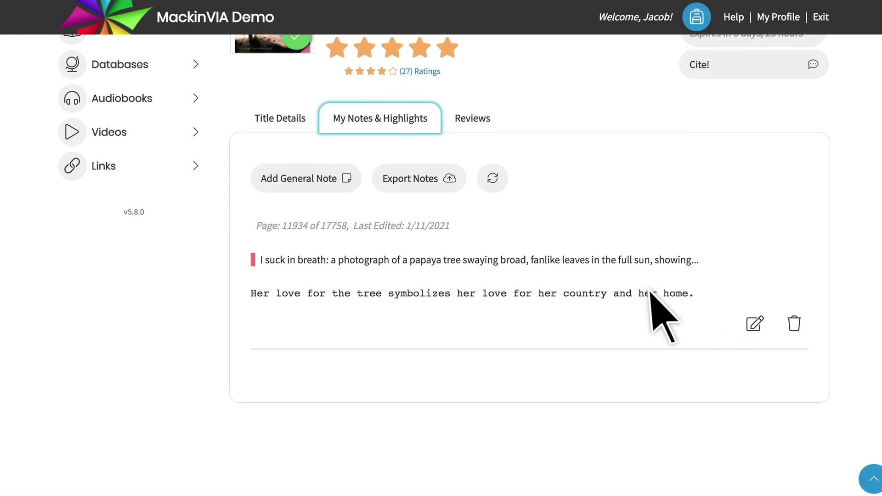
{"action": "left_click", "coordinate": [425, 188]}
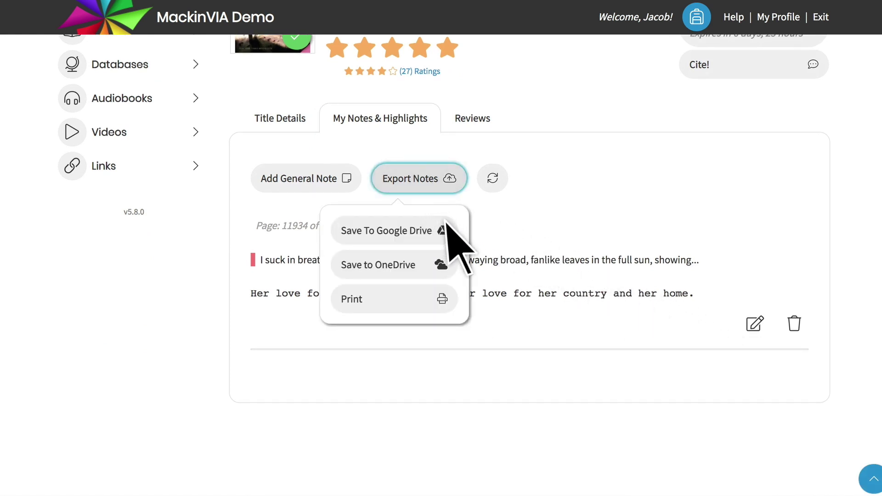
{"action": "left_click", "coordinate": [477, 128]}
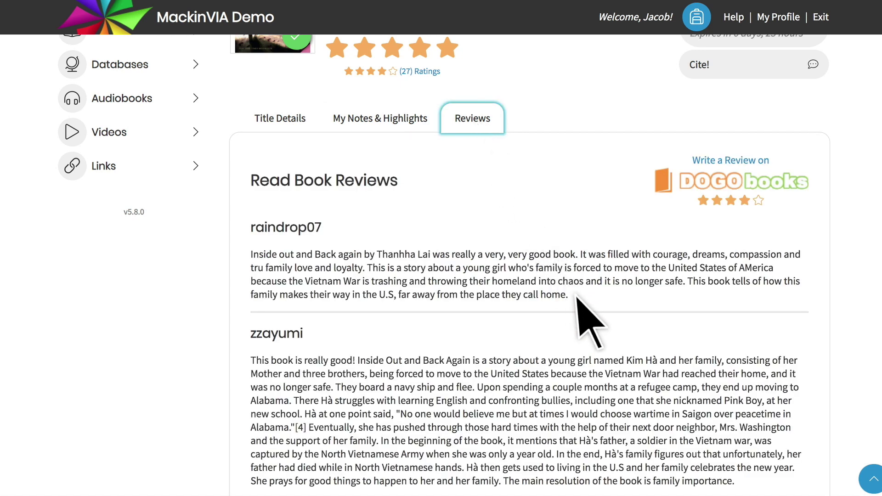
{"action": "scroll", "coordinate": [577, 296], "scroll_direction": "up", "scroll_amount": 5}
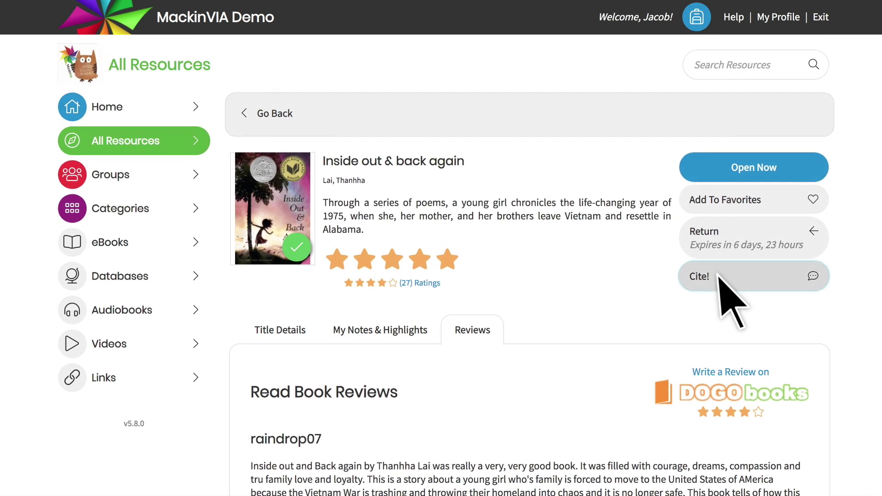
{"action": "left_click", "coordinate": [725, 281]}
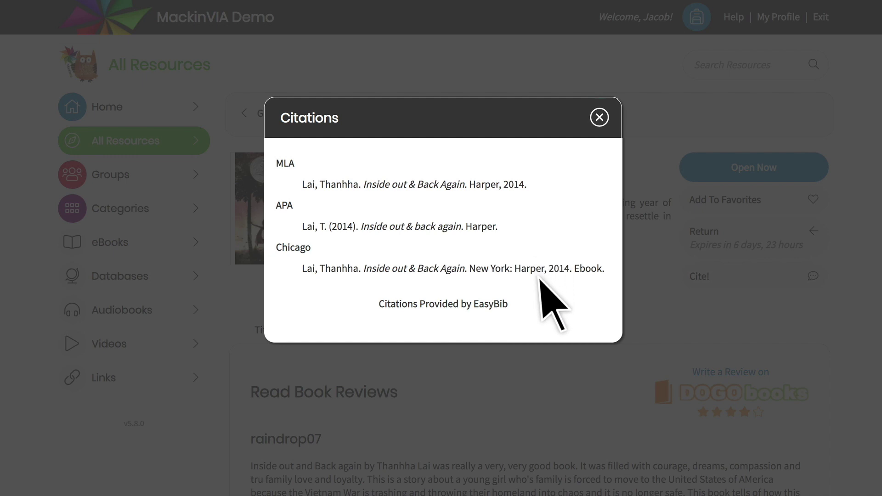
{"action": "left_click", "coordinate": [599, 117]}
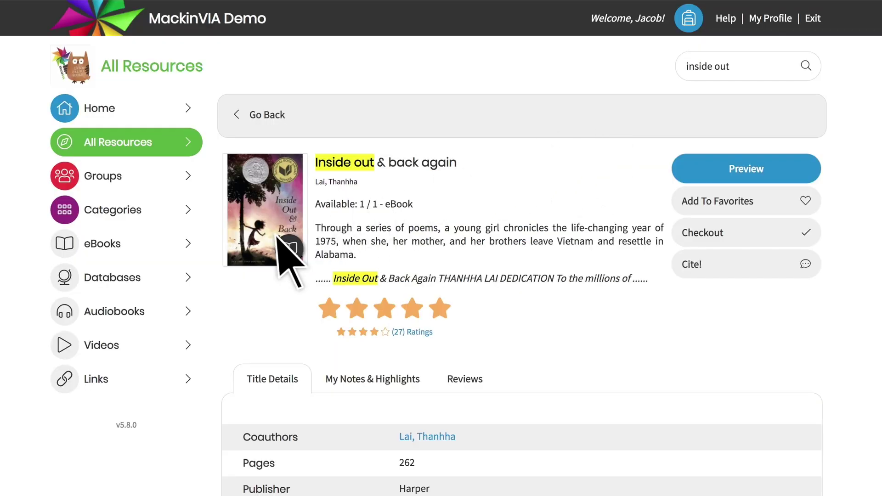
Search Databases for 'astronomy' and show the results in Earth & Space Science
{"action": "left_click", "coordinate": [154, 278]}
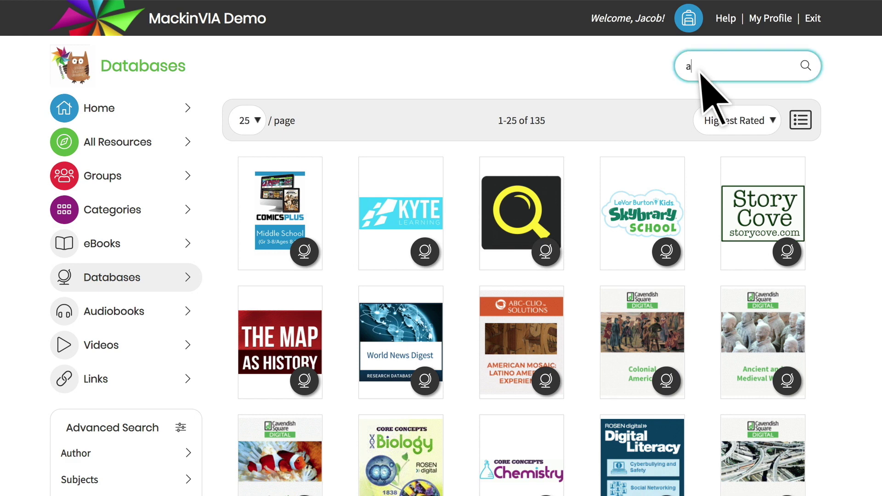
{"action": "key", "text": "Return"}
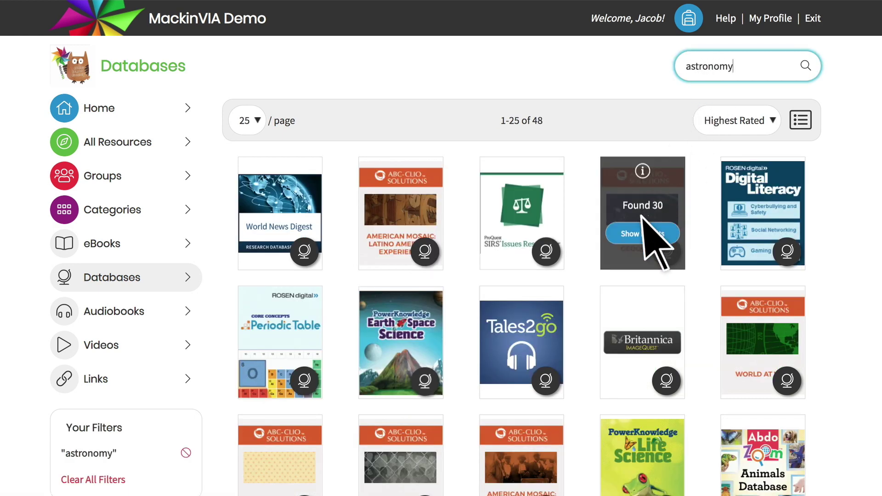
{"action": "left_click", "coordinate": [590, 278]}
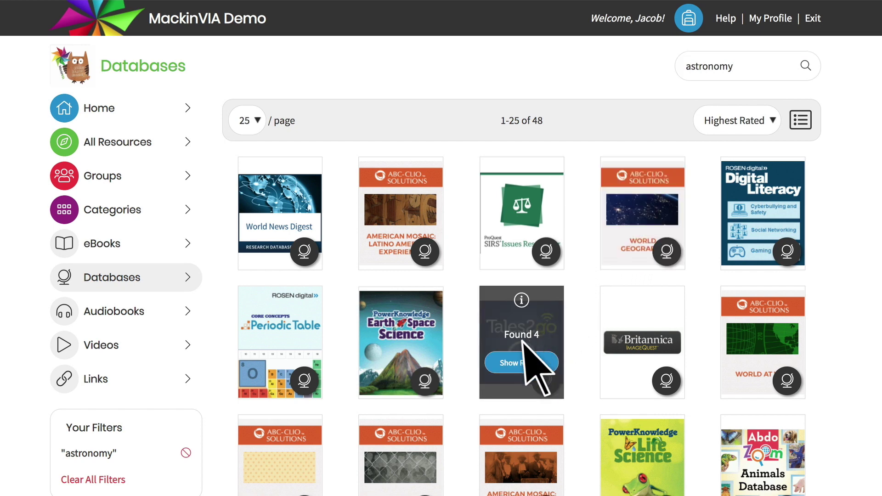
{"action": "mouse_move", "coordinate": [407, 345]}
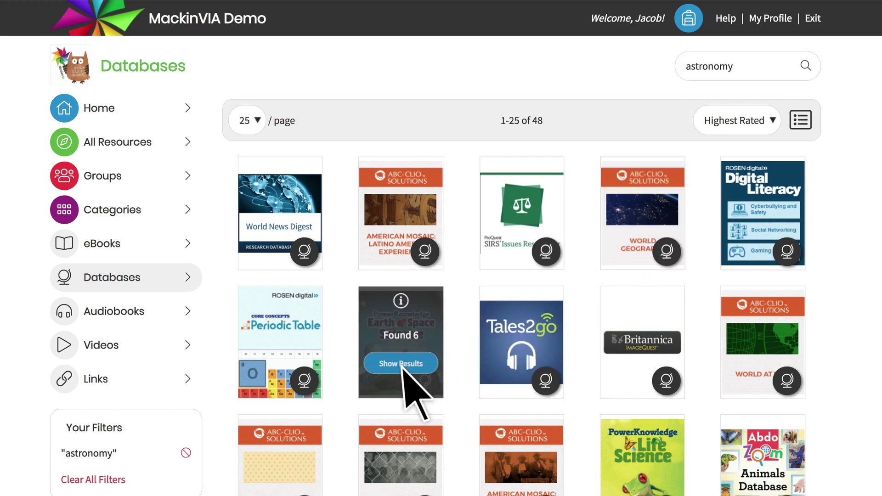
{"action": "left_click", "coordinate": [401, 364]}
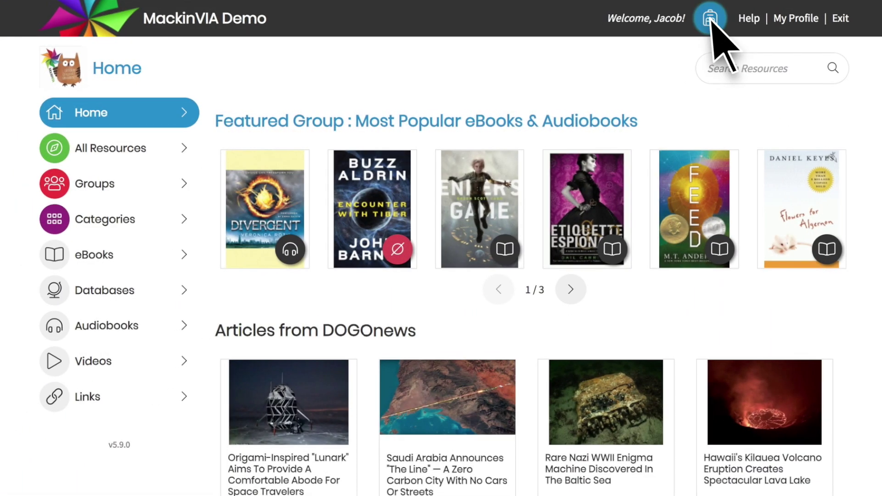
Browse the backpack's Favorites and Notebook pages
{"action": "left_click", "coordinate": [711, 20]}
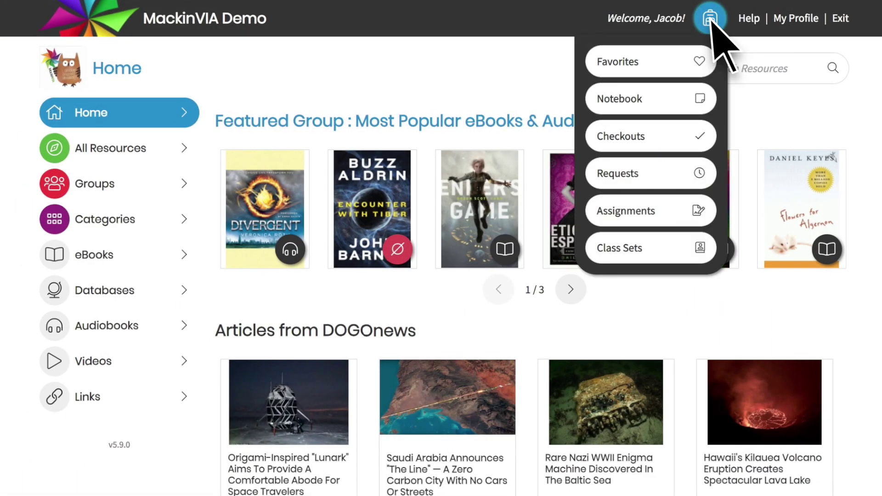
{"action": "left_click", "coordinate": [680, 64]}
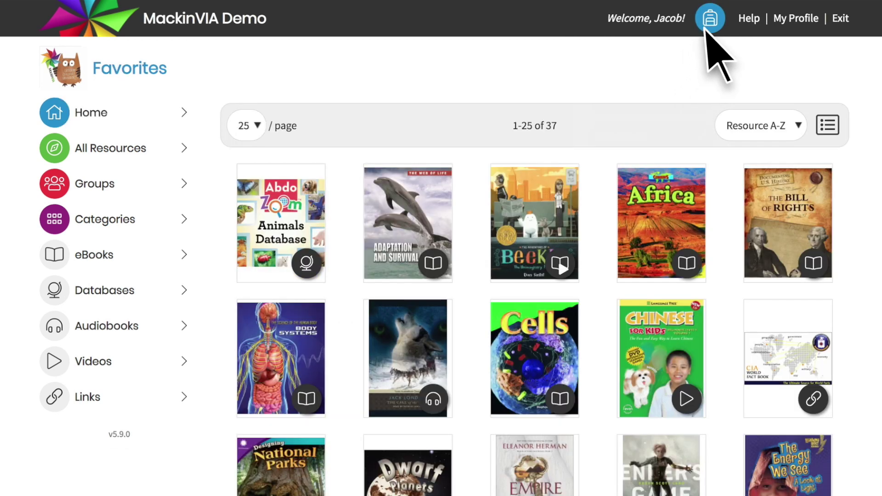
{"action": "left_click", "coordinate": [709, 21]}
{"action": "left_click", "coordinate": [672, 97]}
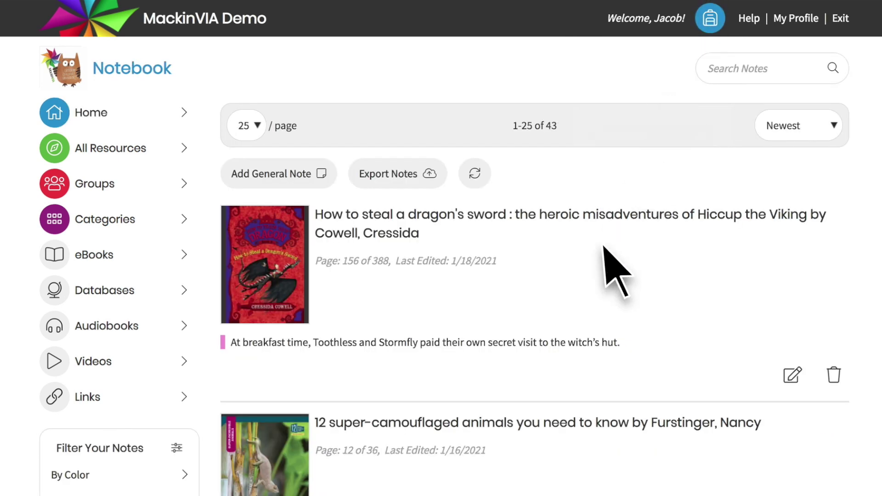
{"action": "scroll", "coordinate": [557, 350], "scroll_direction": "down", "scroll_amount": 10}
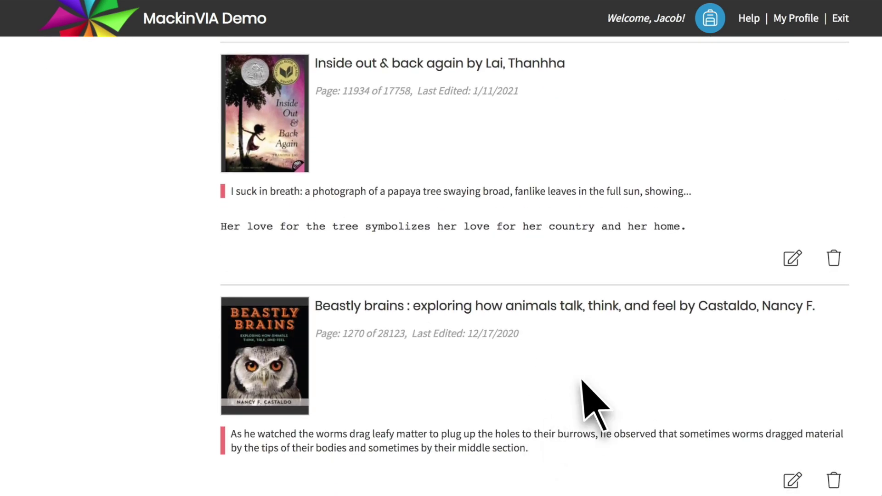
{"action": "scroll", "coordinate": [698, 184], "scroll_direction": "up", "scroll_amount": 10}
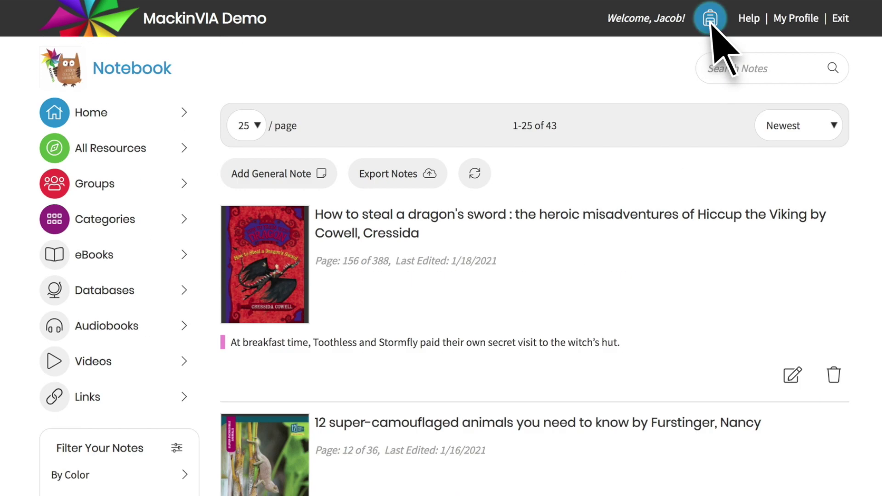
Open Last bus to Everland from Checkouts, renew it, and go to Past Checkouts
{"action": "left_click", "coordinate": [710, 23]}
{"action": "left_click", "coordinate": [670, 134]}
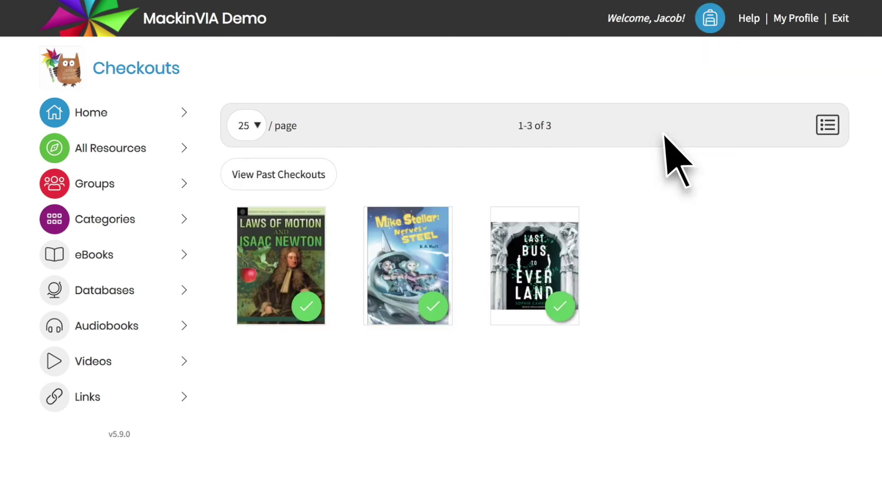
{"action": "mouse_move", "coordinate": [544, 282]}
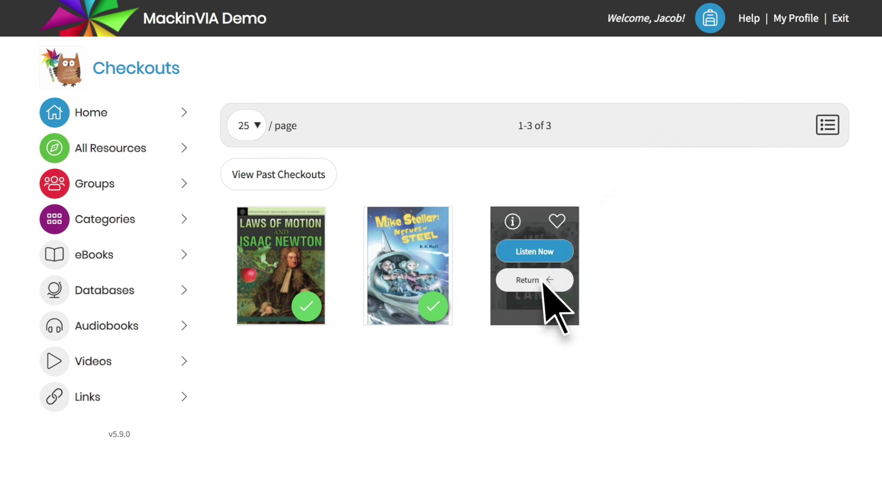
{"action": "left_click", "coordinate": [512, 223]}
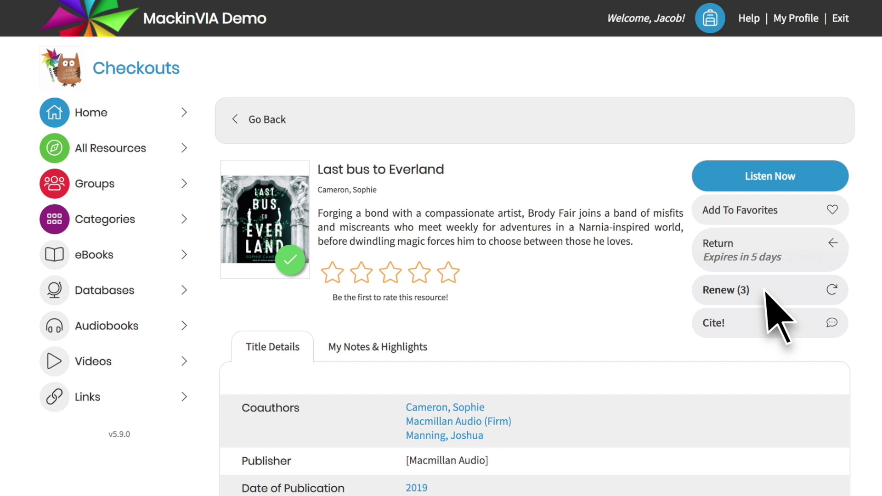
{"action": "left_click", "coordinate": [266, 121]}
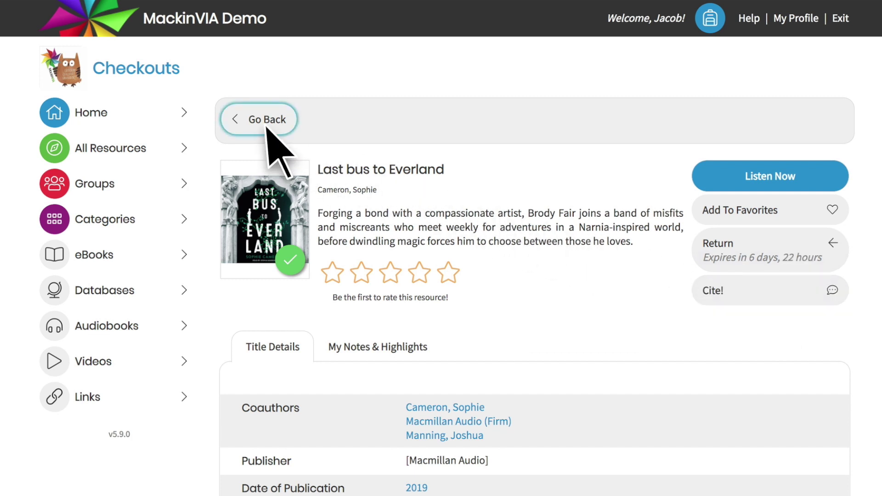
{"action": "left_click", "coordinate": [277, 177]}
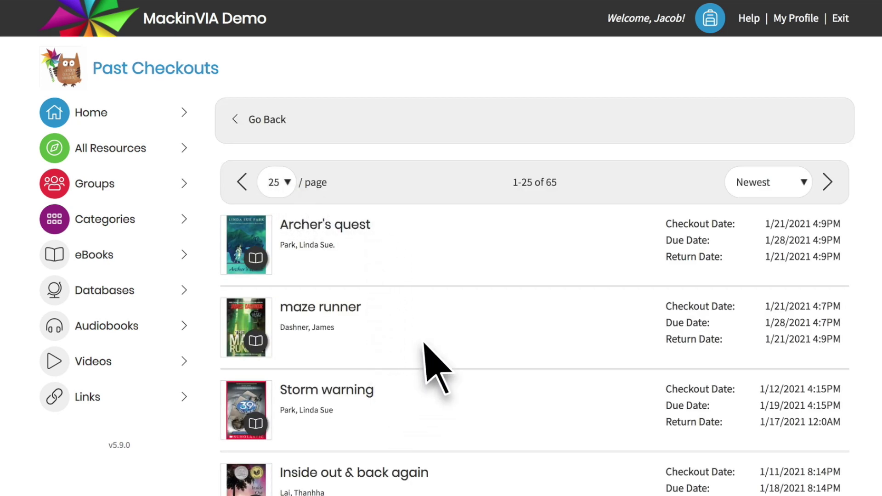
{"action": "left_click", "coordinate": [711, 22]}
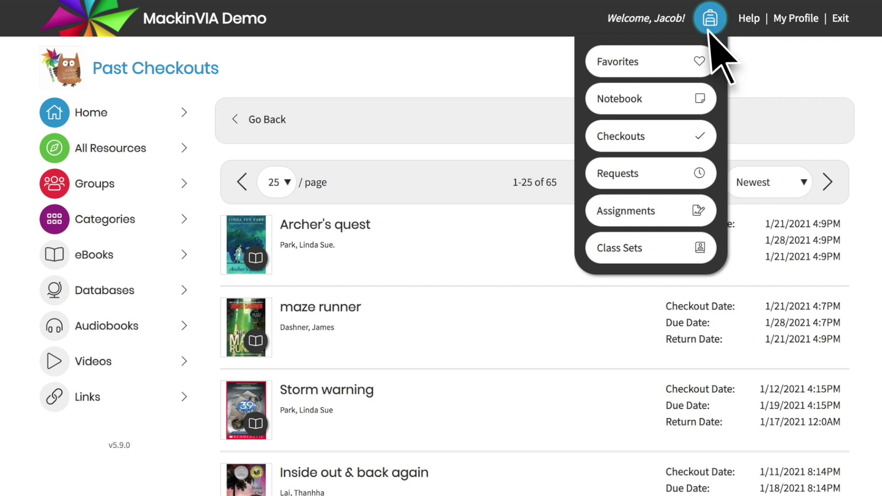
View the backpack's Requests, Assignments and Class Sets pages in turn
{"action": "left_click", "coordinate": [671, 177]}
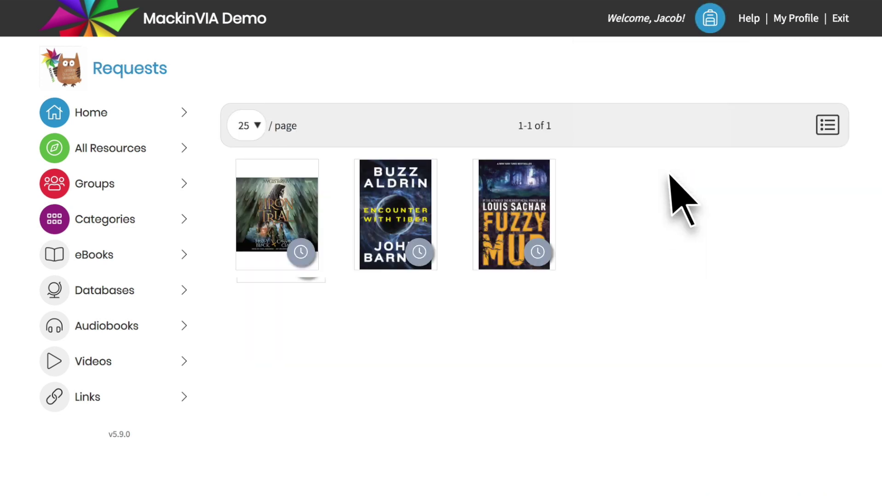
{"action": "left_click", "coordinate": [709, 21]}
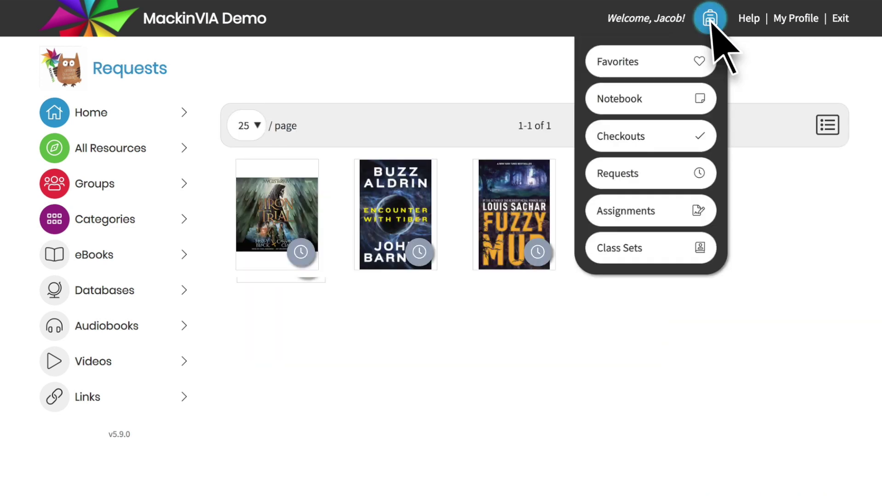
{"action": "left_click", "coordinate": [670, 221]}
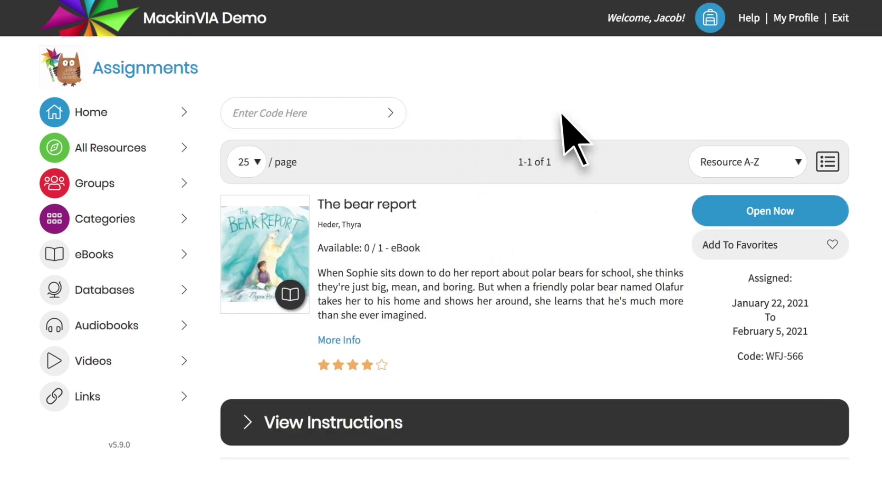
{"action": "left_click", "coordinate": [711, 22]}
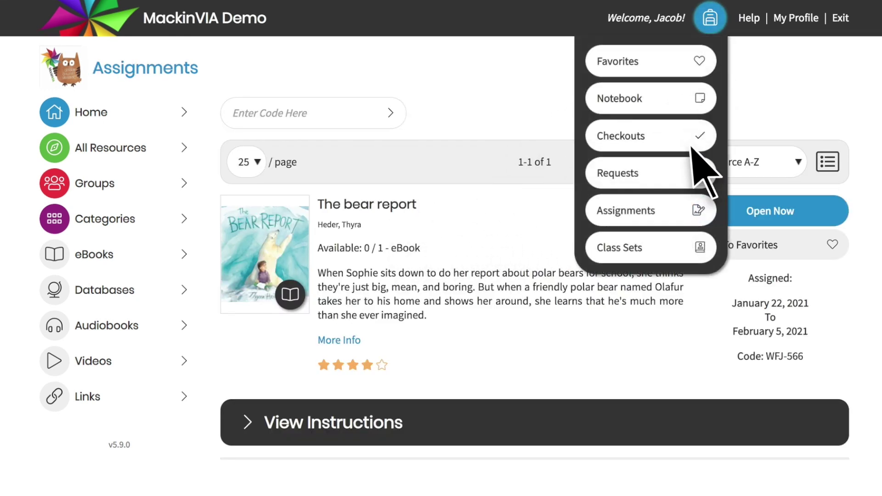
{"action": "left_click", "coordinate": [675, 247]}
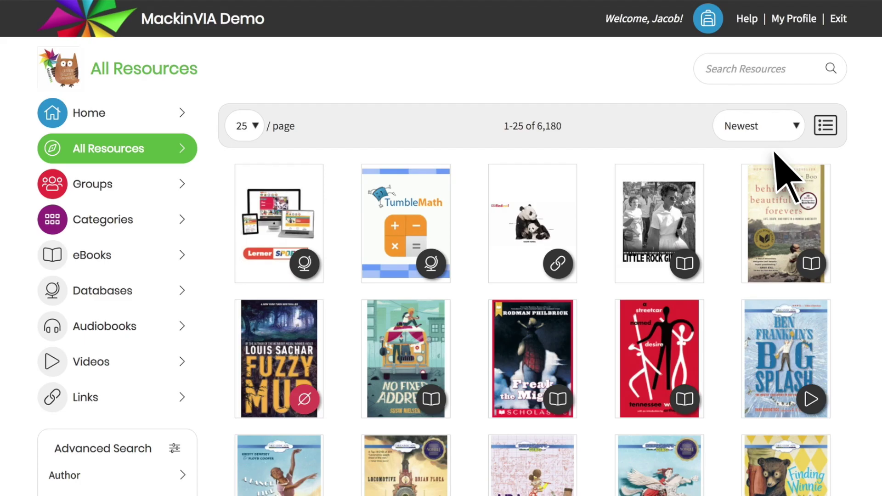
On the Assignments page, enter and submit the assignment code to add The bear report
{"action": "left_click", "coordinate": [711, 26]}
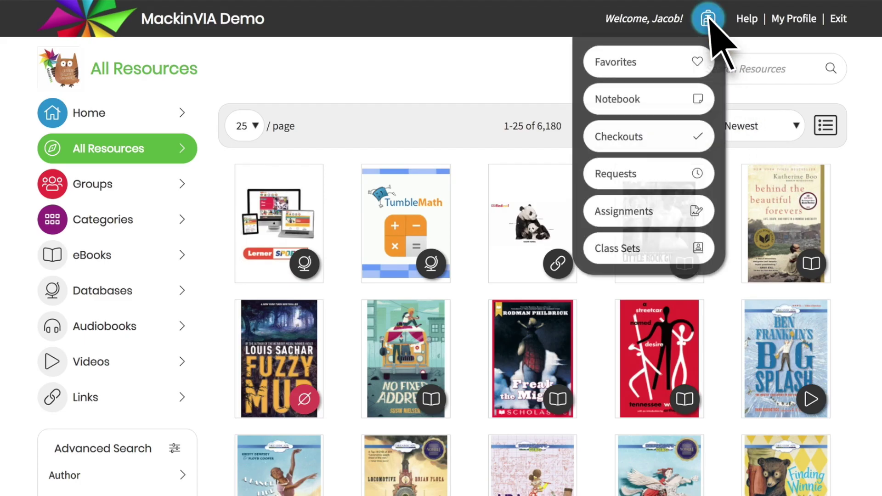
{"action": "left_click", "coordinate": [673, 210]}
{"action": "left_click", "coordinate": [283, 120]}
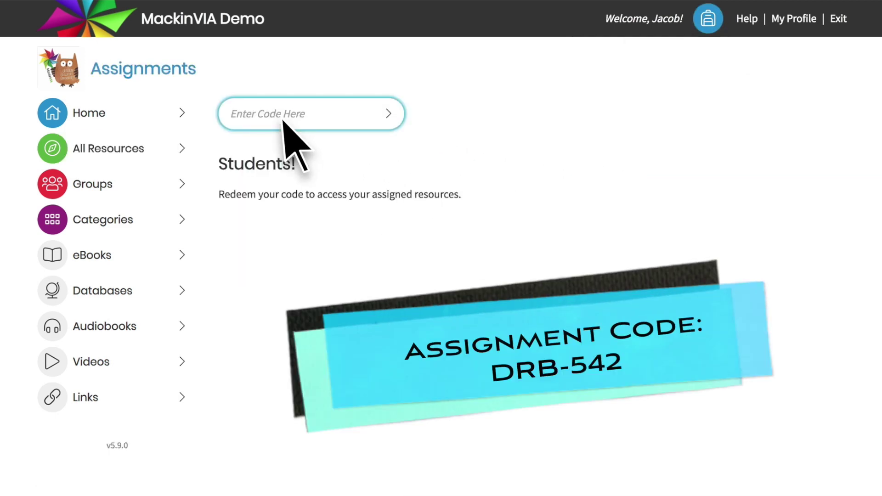
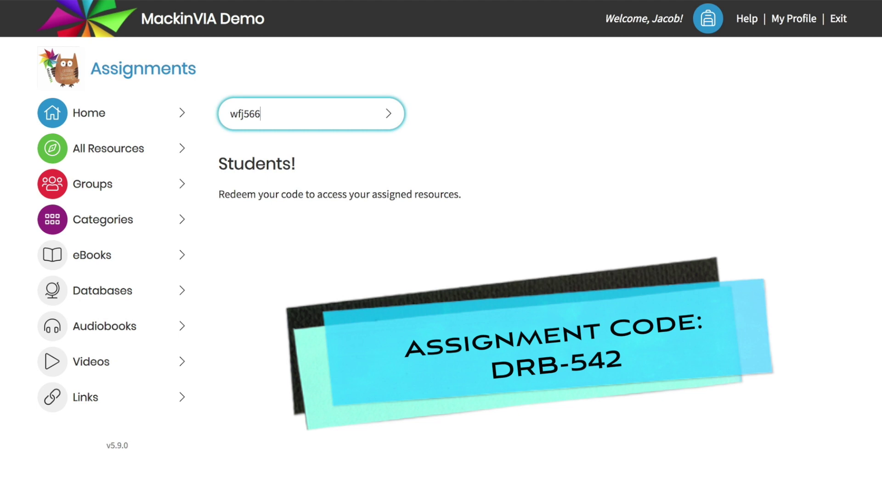
{"action": "key", "text": "Return"}
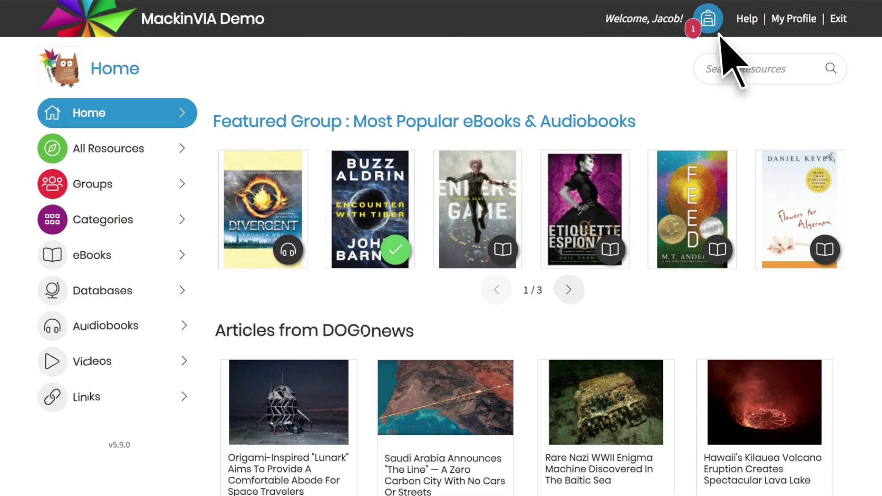
Open More Info for The bear report, show My Notes & Highlights, and expand View Instructions
{"action": "left_click", "coordinate": [709, 24]}
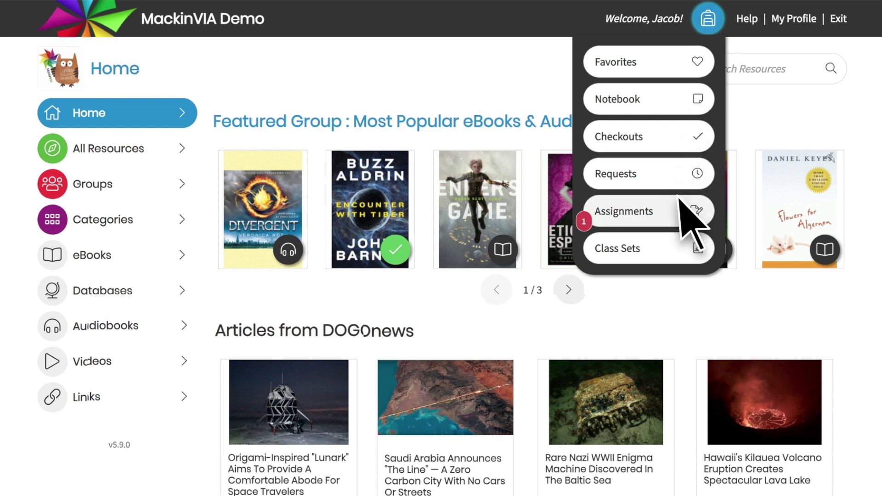
{"action": "left_click", "coordinate": [677, 212]}
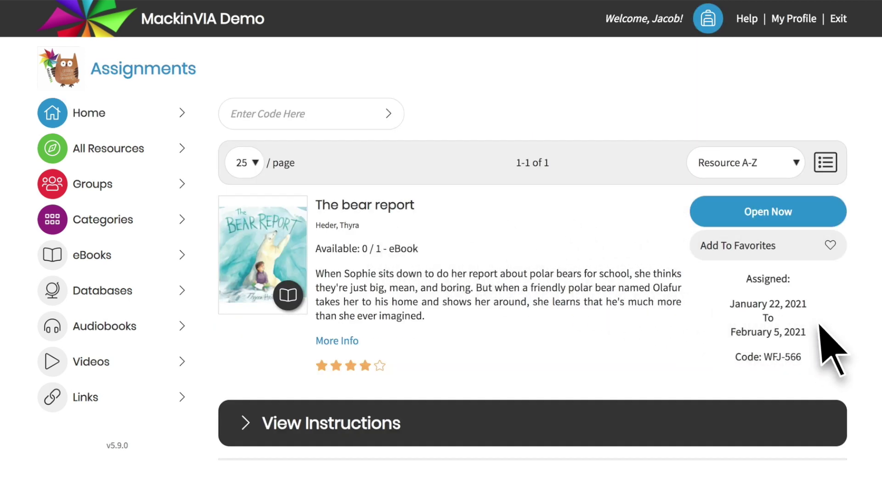
{"action": "left_click", "coordinate": [343, 340]}
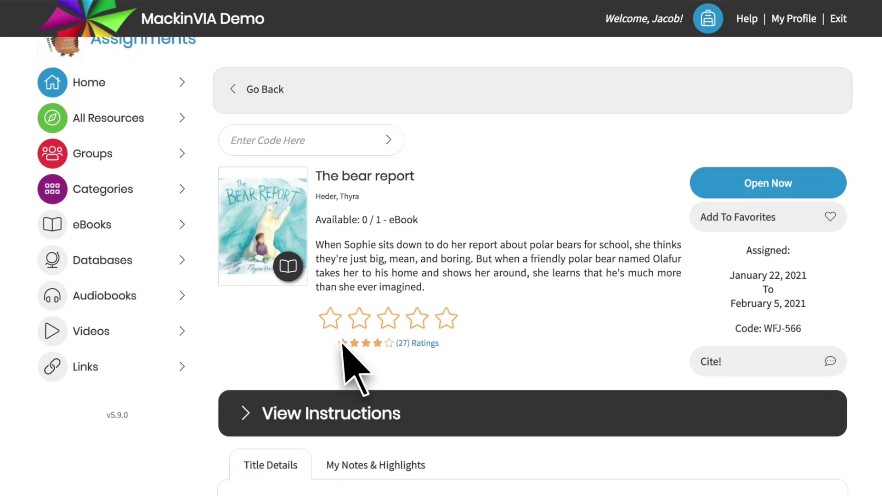
{"action": "scroll", "coordinate": [343, 342], "scroll_direction": "down", "scroll_amount": 7}
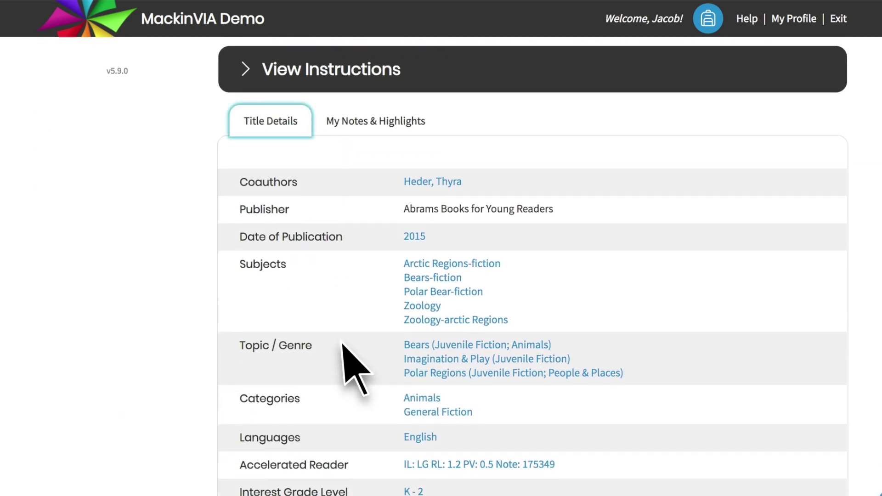
{"action": "left_click", "coordinate": [379, 123]}
{"action": "scroll", "coordinate": [458, 147], "scroll_direction": "up", "scroll_amount": 8}
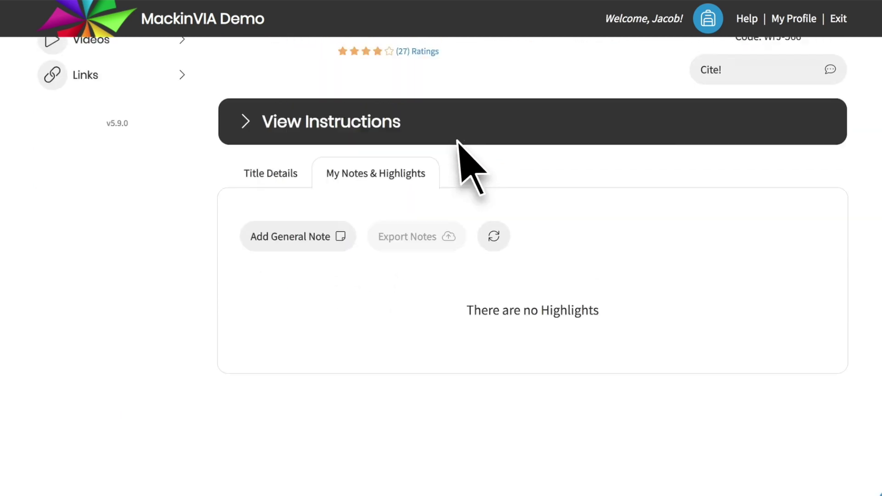
{"action": "left_click", "coordinate": [805, 221]}
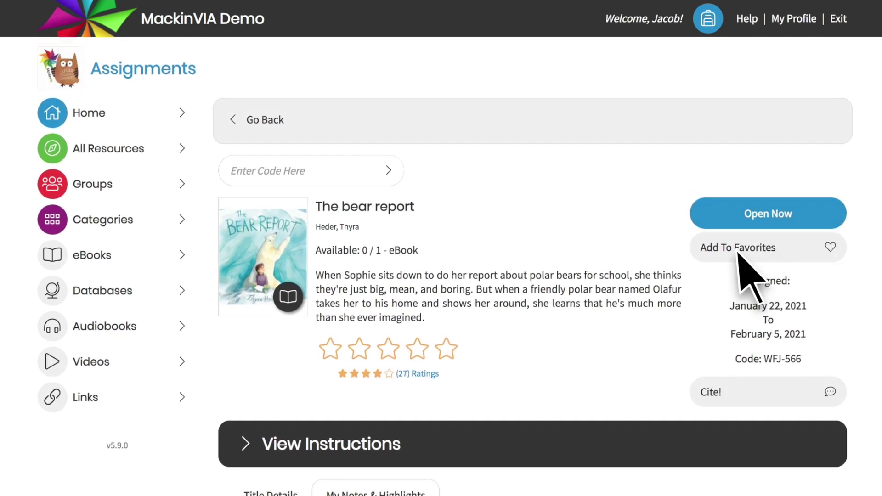
{"action": "left_click", "coordinate": [256, 448]}
{"action": "scroll", "coordinate": [256, 448], "scroll_direction": "down", "scroll_amount": 7}
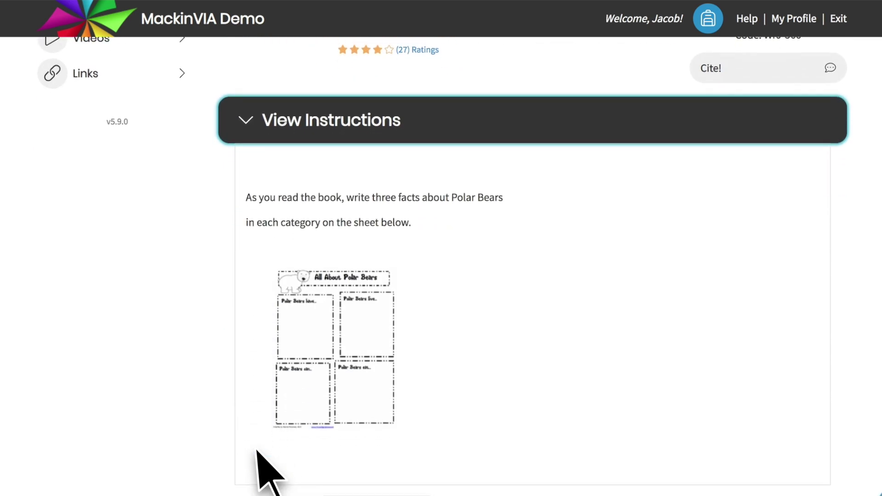
{"action": "scroll", "coordinate": [422, 219], "scroll_direction": "up", "scroll_amount": 7}
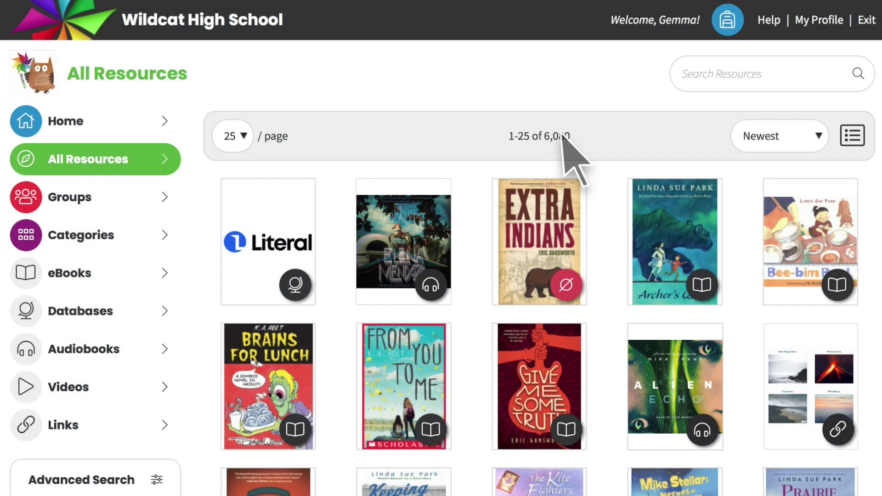
On the Class Sets page, enter and submit the class set licence code
{"action": "left_click", "coordinate": [728, 20]}
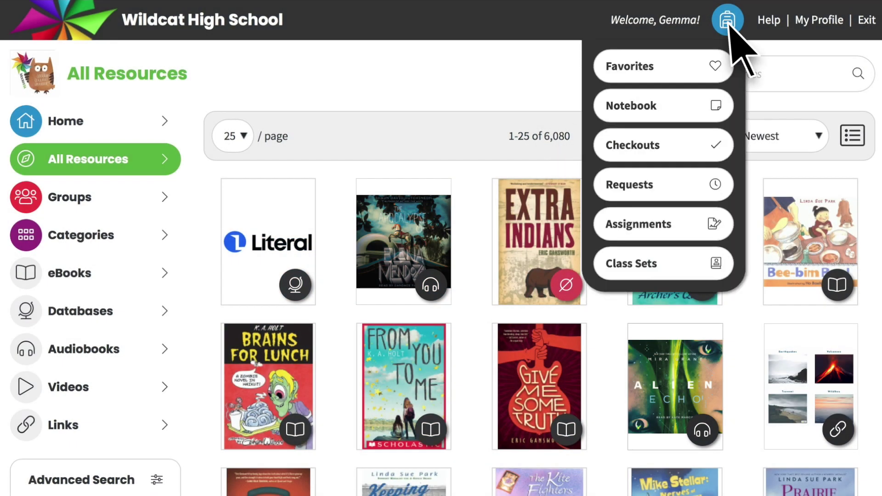
{"action": "left_click", "coordinate": [718, 268]}
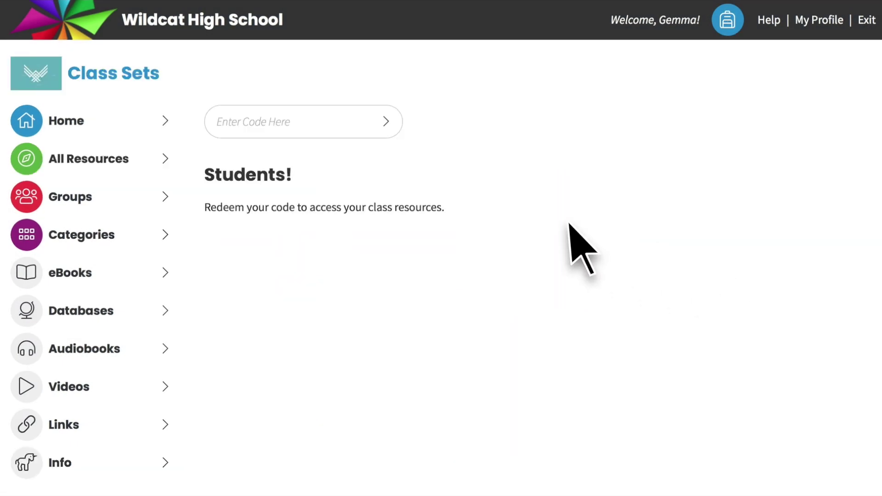
{"action": "left_click", "coordinate": [216, 128]}
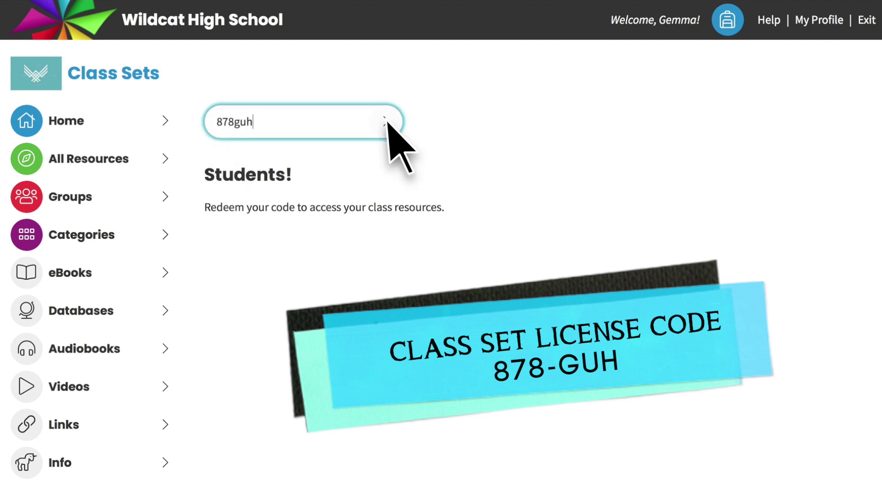
{"action": "left_click", "coordinate": [386, 122]}
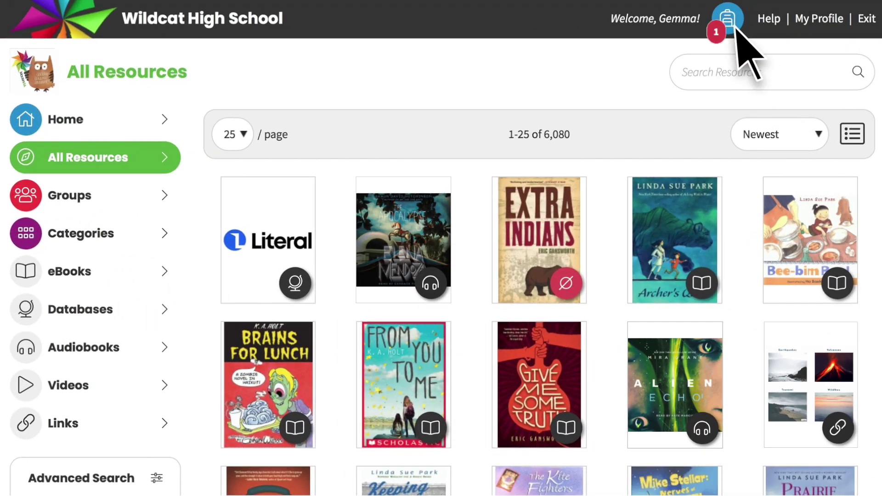
Open the Star Wars bundle's full details, show its notes and highlights, and expand its instructions
{"action": "left_click", "coordinate": [736, 26]}
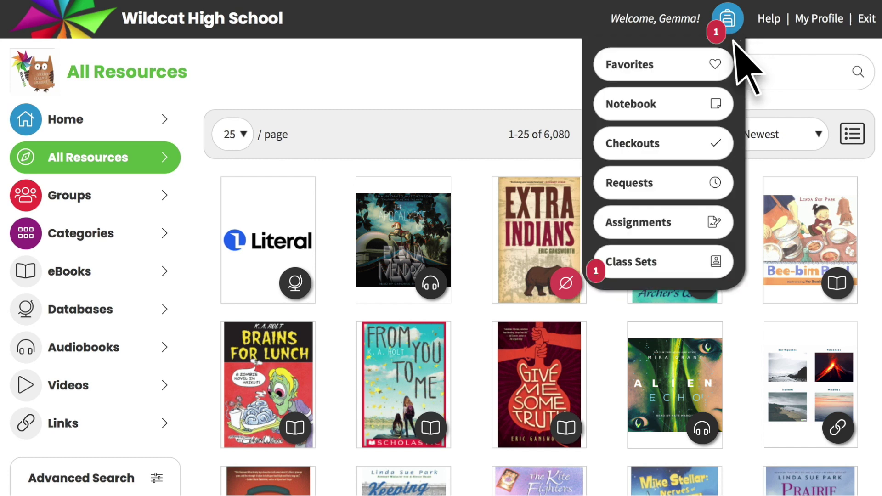
{"action": "left_click", "coordinate": [720, 266]}
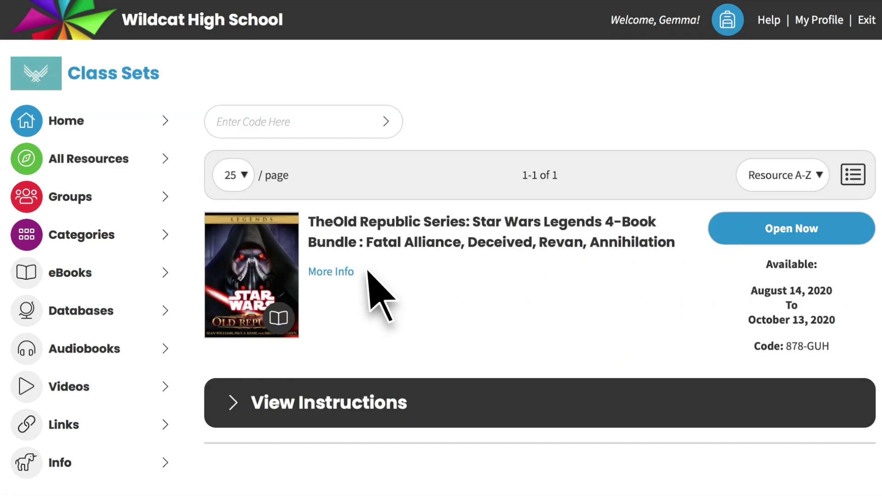
{"action": "left_click", "coordinate": [376, 244]}
{"action": "scroll", "coordinate": [376, 246], "scroll_direction": "down", "scroll_amount": 4}
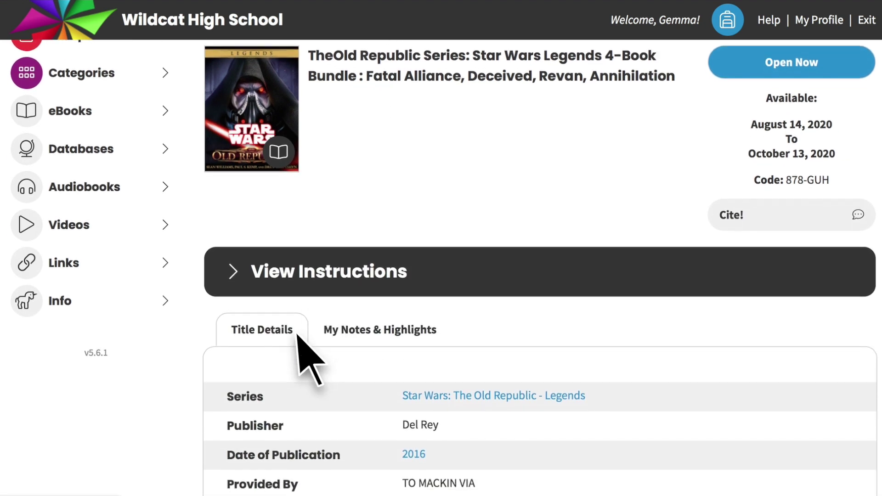
{"action": "left_click", "coordinate": [385, 339]}
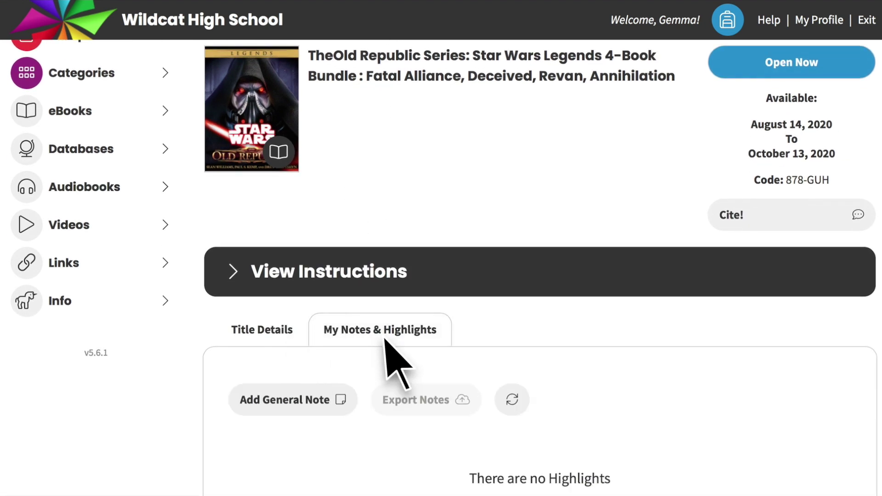
{"action": "scroll", "coordinate": [567, 315], "scroll_direction": "up", "scroll_amount": 4}
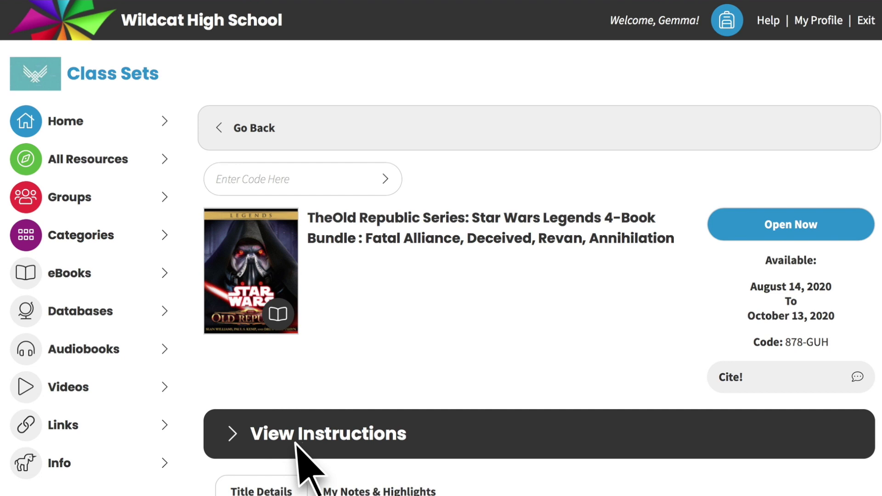
{"action": "left_click", "coordinate": [231, 434]}
{"action": "scroll", "coordinate": [237, 449], "scroll_direction": "down", "scroll_amount": 4}
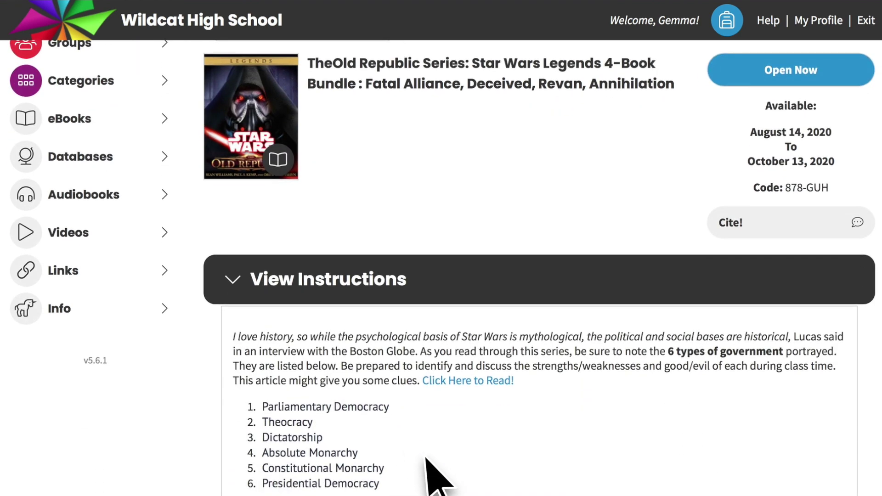
{"action": "scroll", "coordinate": [718, 374], "scroll_direction": "up", "scroll_amount": 4}
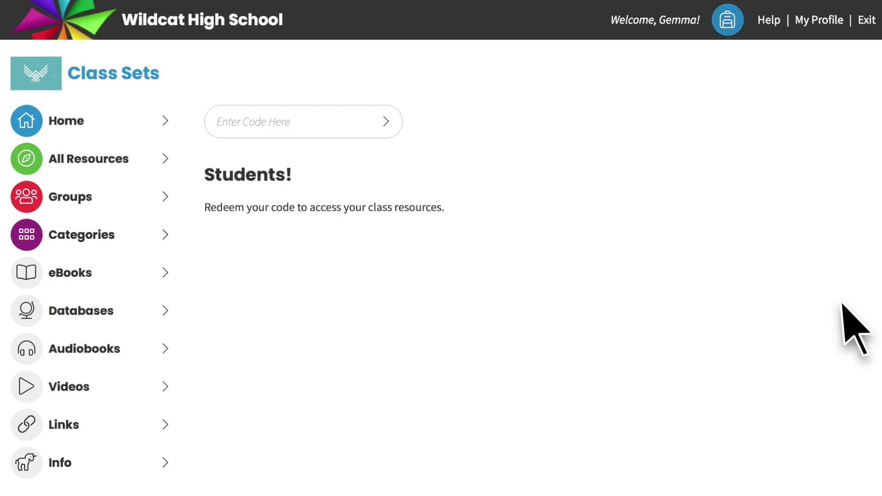
Open the backpack's Notebook to see the saved note on the Star Wars bundle
{"action": "left_click", "coordinate": [728, 21]}
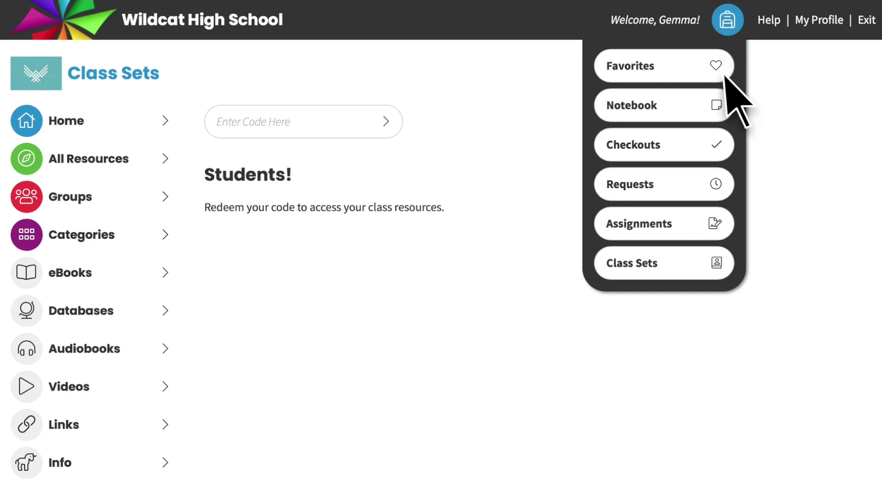
{"action": "left_click", "coordinate": [719, 108]}
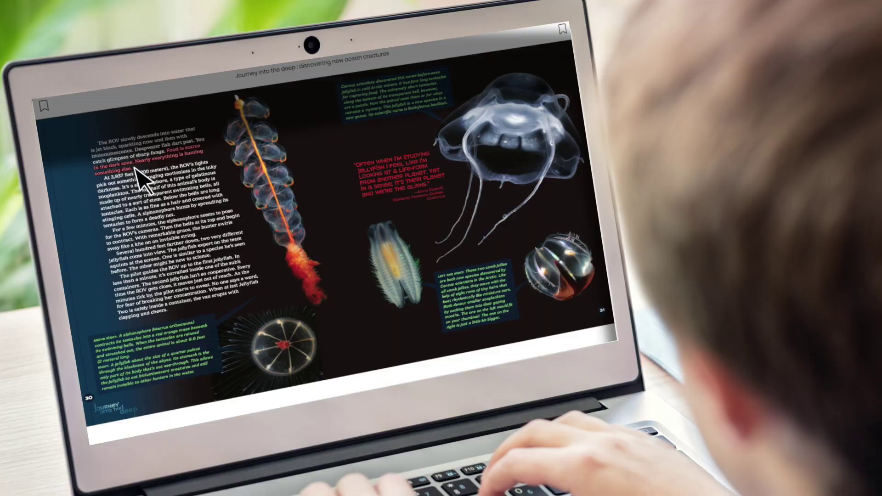
Add and save a note on the dark-zone passage, then review it in the Notebook
{"action": "left_click", "coordinate": [125, 157]}
{"action": "left_click", "coordinate": [117, 143]}
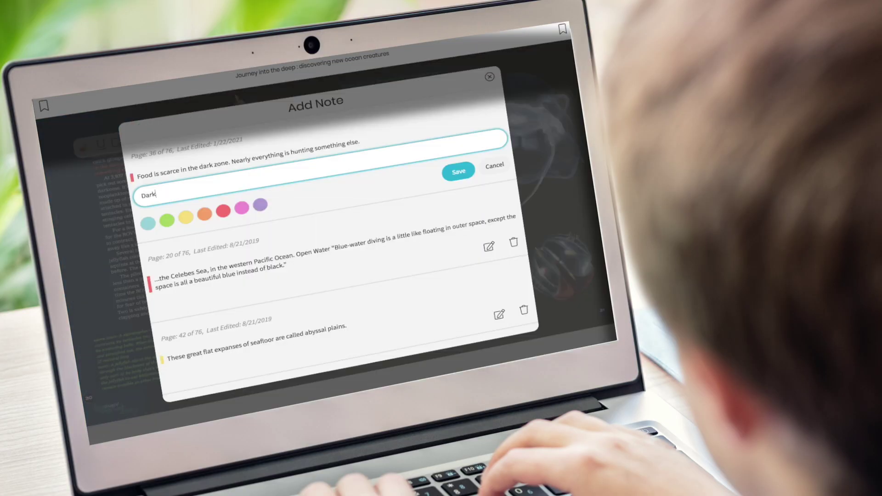
{"action": "left_click", "coordinate": [459, 173]}
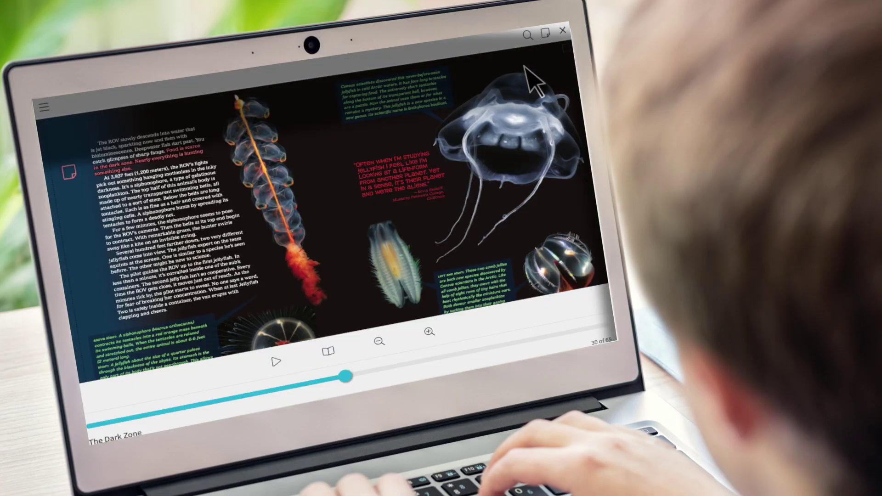
{"action": "left_click", "coordinate": [547, 34]}
{"action": "scroll", "coordinate": [204, 227], "scroll_direction": "down", "scroll_amount": 5}
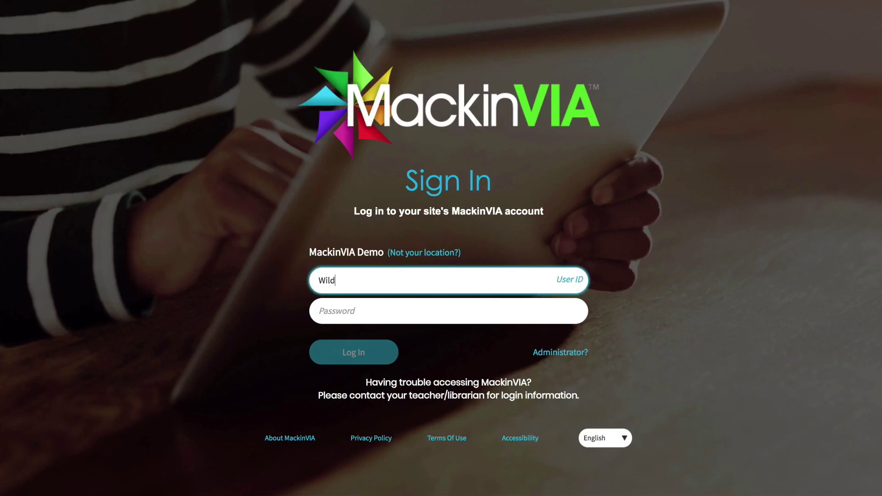
Enter the password and sign in to the school site
{"action": "left_click", "coordinate": [448, 311]}
{"action": "type", "text": "••"}
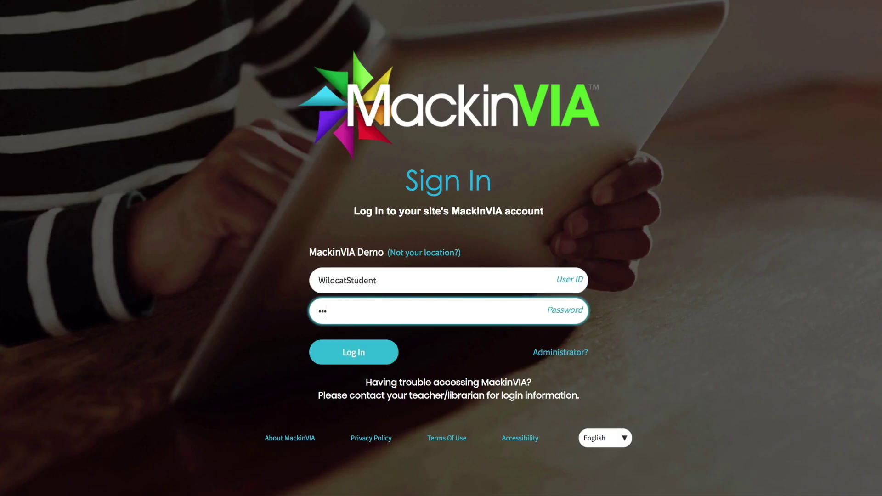
{"action": "type", "text": "••••••••••••"}
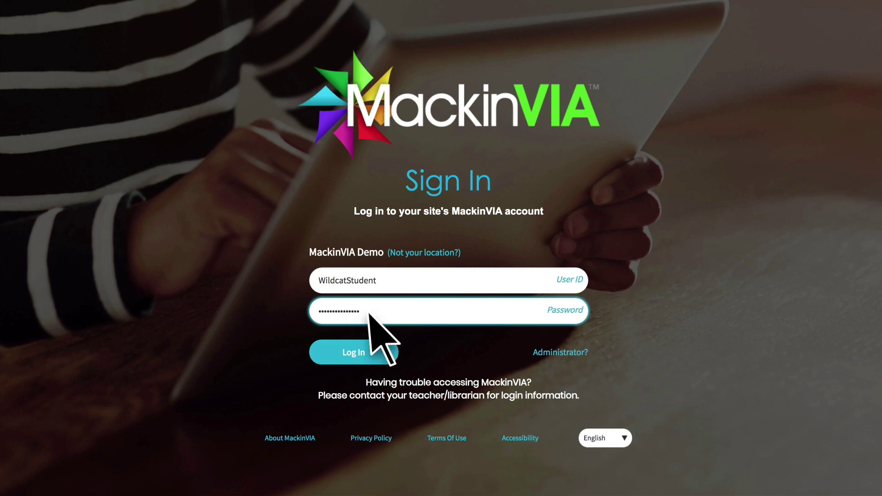
{"action": "left_click", "coordinate": [378, 354]}
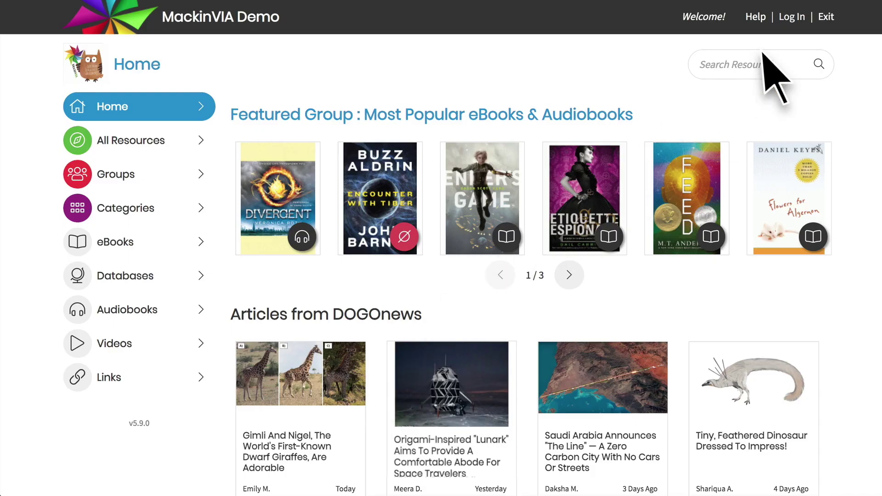
On the personal Log In page, enter a user ID and password and submit them
{"action": "left_click", "coordinate": [798, 20]}
{"action": "type", "text": "Jacob"}
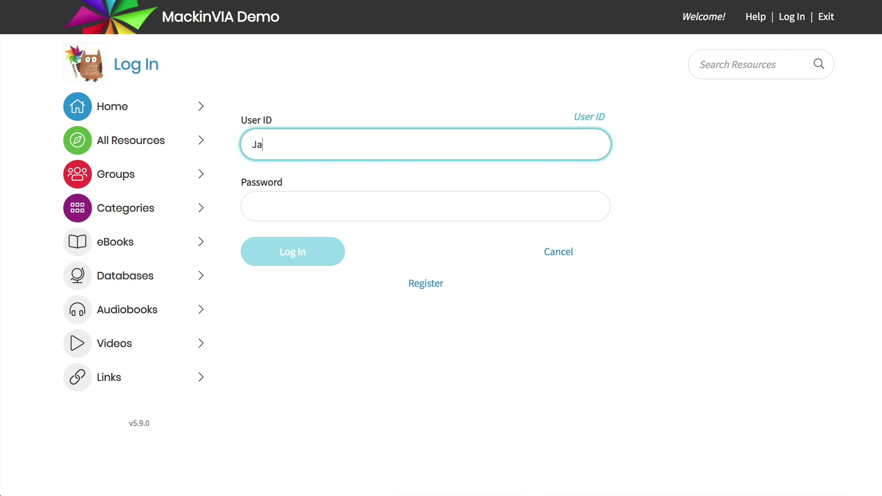
{"action": "key", "text": "Tab"}
{"action": "type", "text": "••••••••••••"}
{"action": "left_click", "coordinate": [316, 252]}
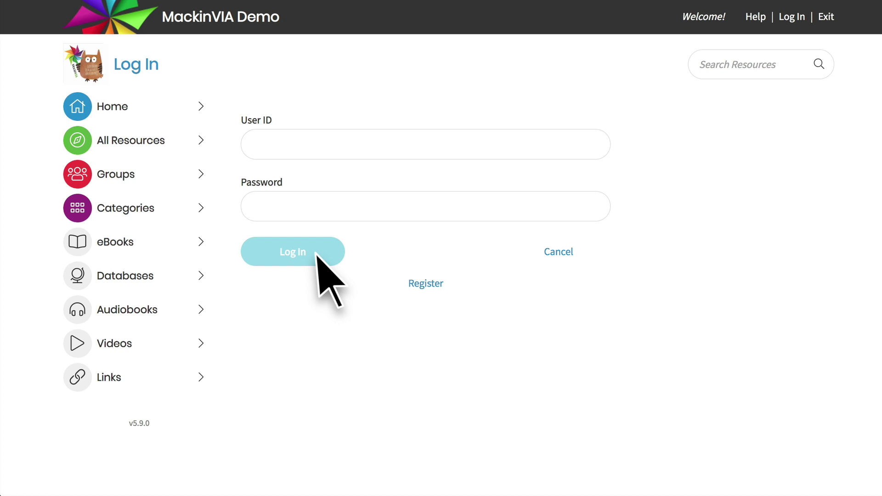
Register an account with user ID, matching passwords and a notification e-mail, then save
{"action": "left_click", "coordinate": [428, 289]}
{"action": "type", "text": "Jacob"}
{"action": "key", "text": "Tab"}
{"action": "type", "text": "••••••••"}
{"action": "key", "text": "Tab"}
{"action": "type", "text": "••••••••"}
{"action": "key", "text": "Tab"}
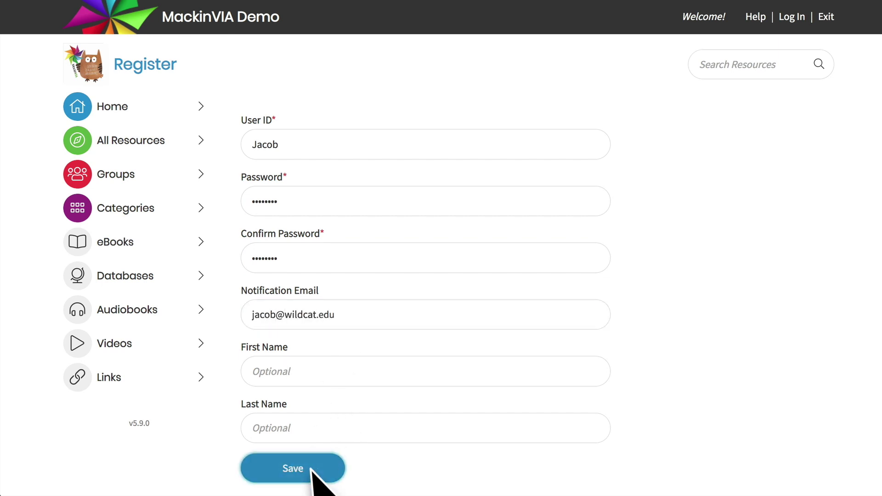
{"action": "left_click", "coordinate": [309, 466]}
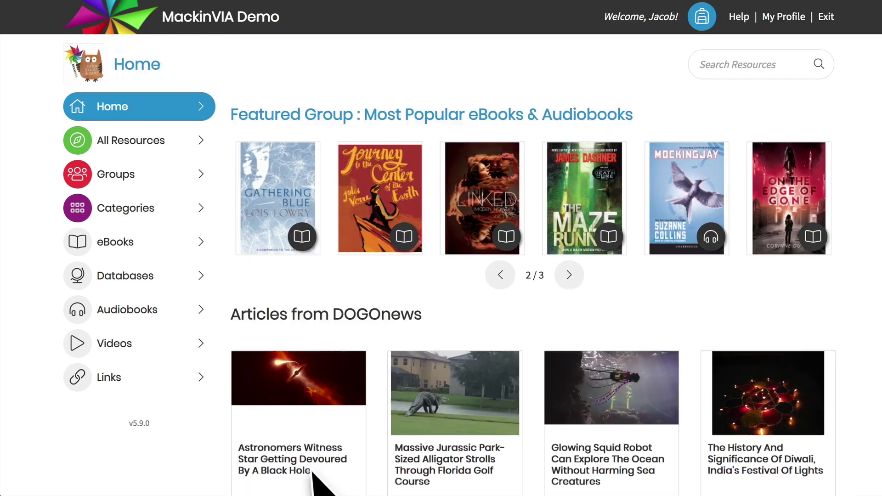
Open the Cells e-book from the Backpack Favorites list
{"action": "left_click", "coordinate": [703, 18]}
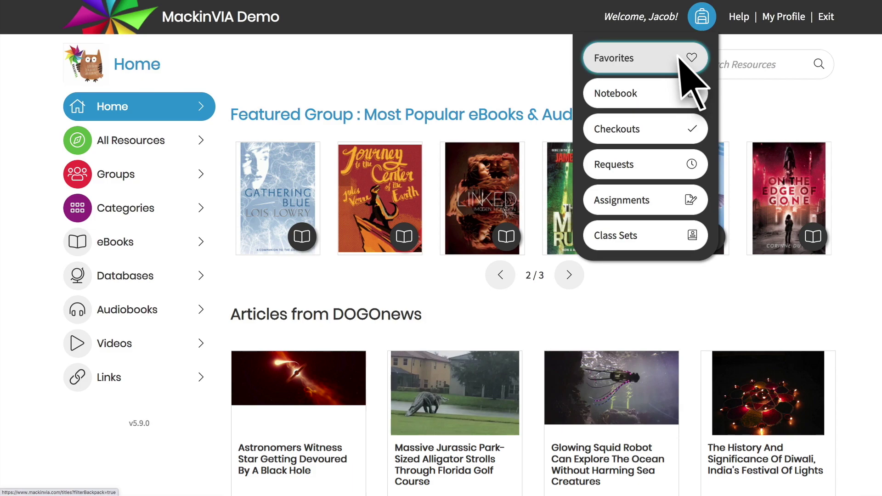
{"action": "left_click", "coordinate": [680, 60]}
{"action": "left_click", "coordinate": [655, 327]}
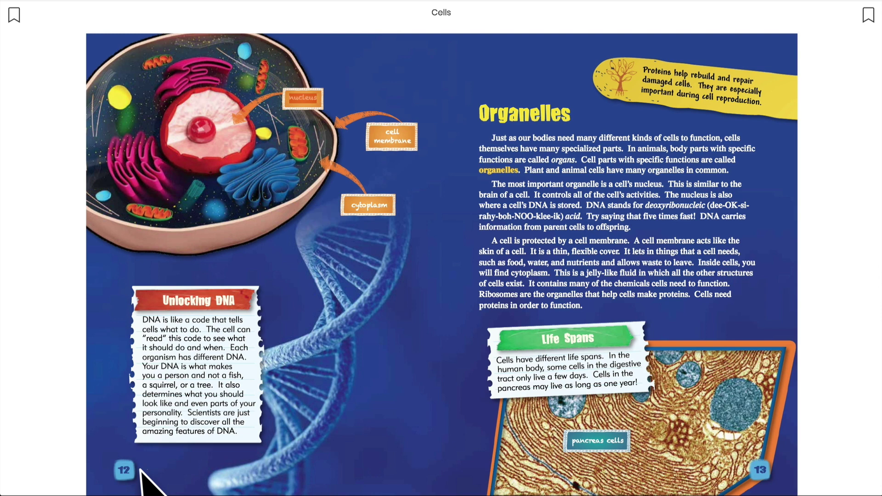
Try single-page and two-page views of pages 12–13, then zoom in twice and back out
{"action": "left_click", "coordinate": [441, 424]}
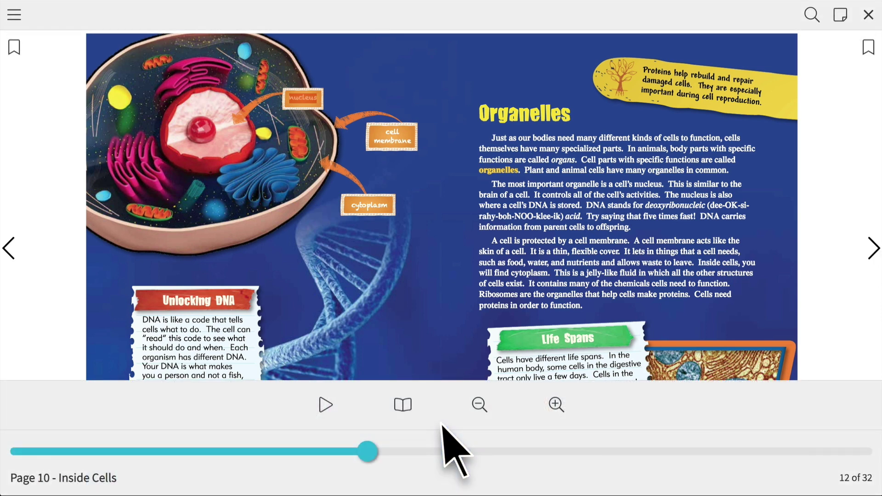
{"action": "left_click", "coordinate": [402, 405]}
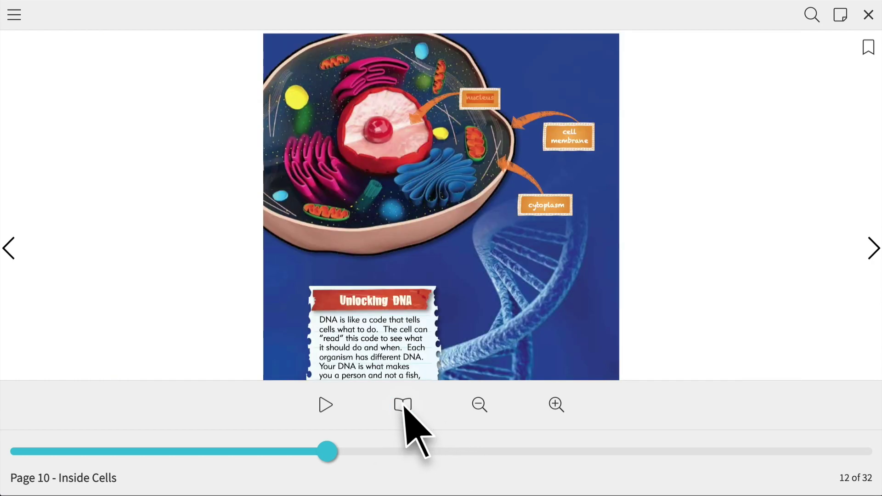
{"action": "left_click", "coordinate": [403, 406]}
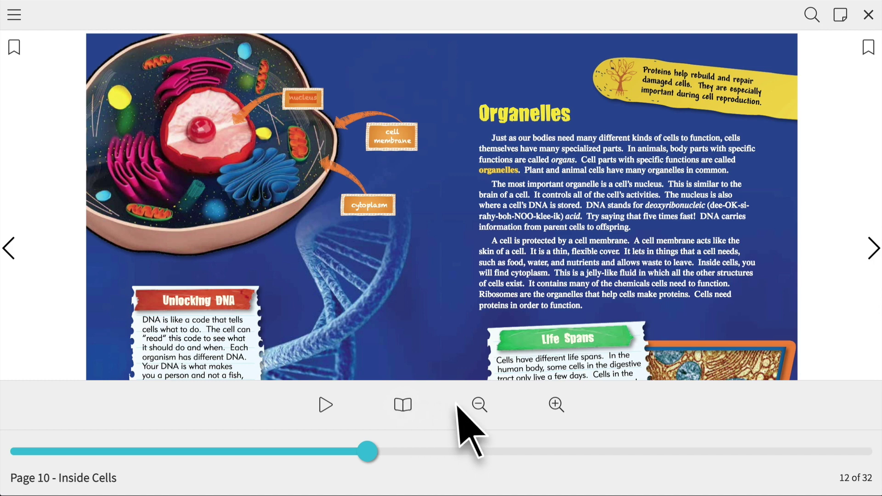
{"action": "left_click", "coordinate": [555, 404]}
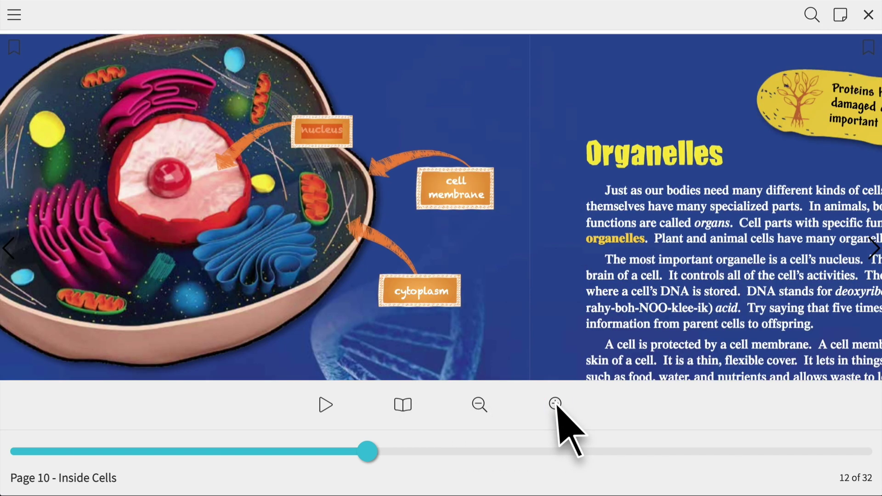
{"action": "left_click", "coordinate": [556, 405]}
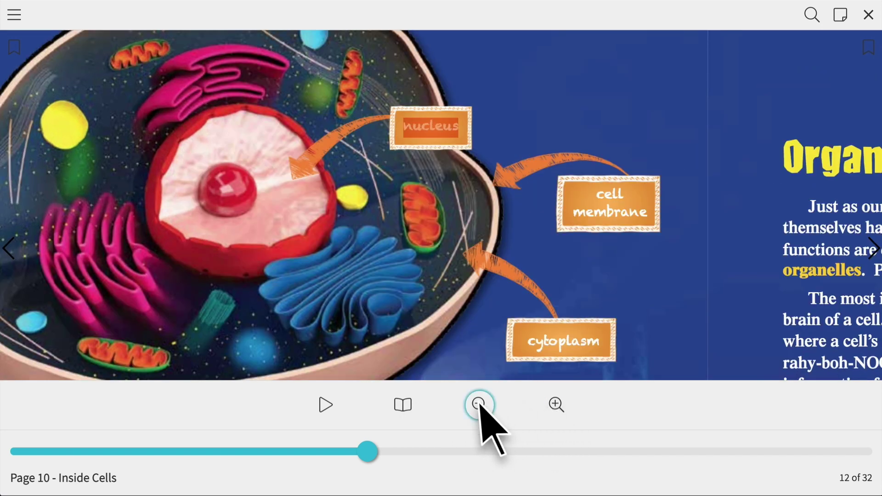
{"action": "left_click", "coordinate": [479, 405]}
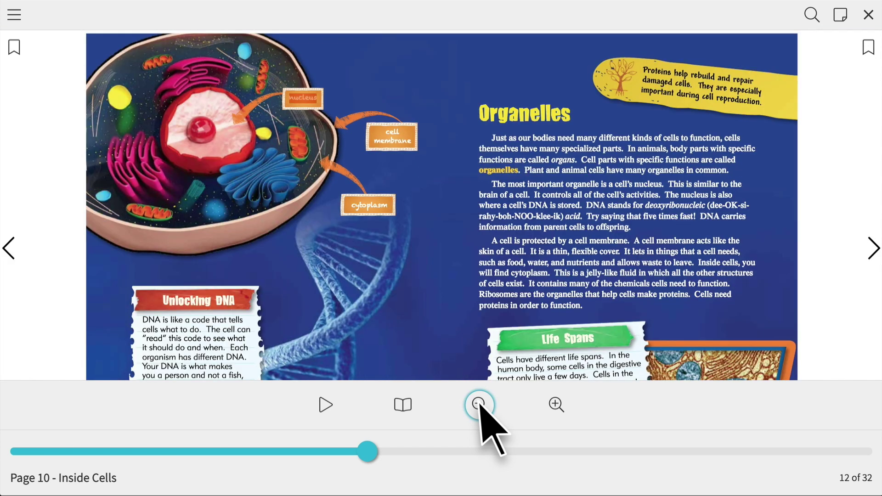
Start read-aloud on the Cells spread and switch the voice to Daniel
{"action": "left_click", "coordinate": [325, 404]}
{"action": "left_click", "coordinate": [324, 404]}
{"action": "left_click", "coordinate": [569, 404]}
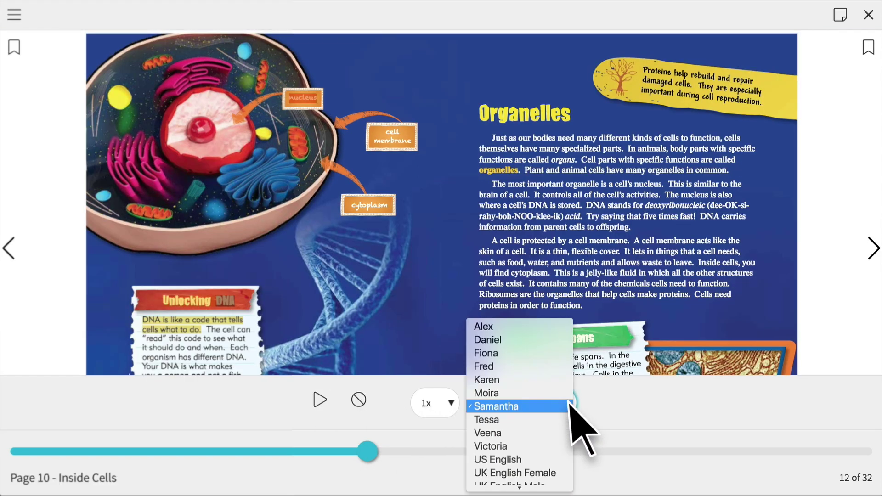
{"action": "left_click", "coordinate": [544, 340]}
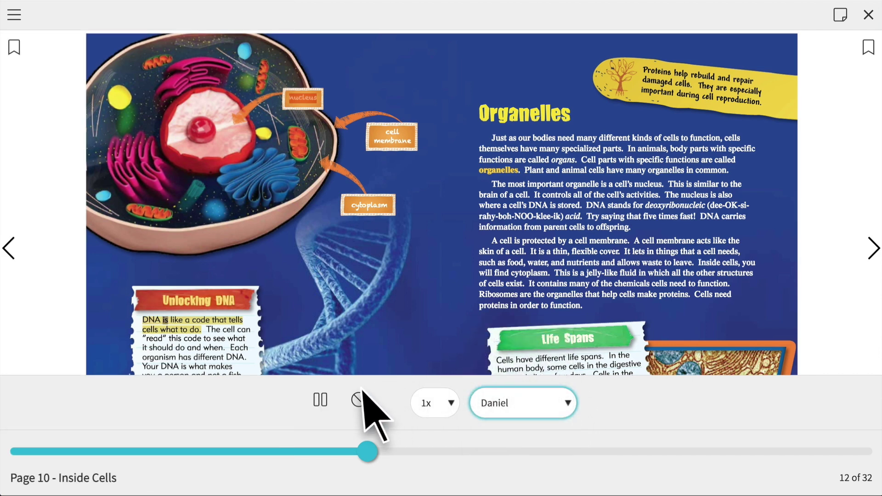
{"action": "left_click", "coordinate": [320, 400]}
Set the read-aloud speed to 1.25x, then stop the reading
{"action": "left_click", "coordinate": [450, 404]}
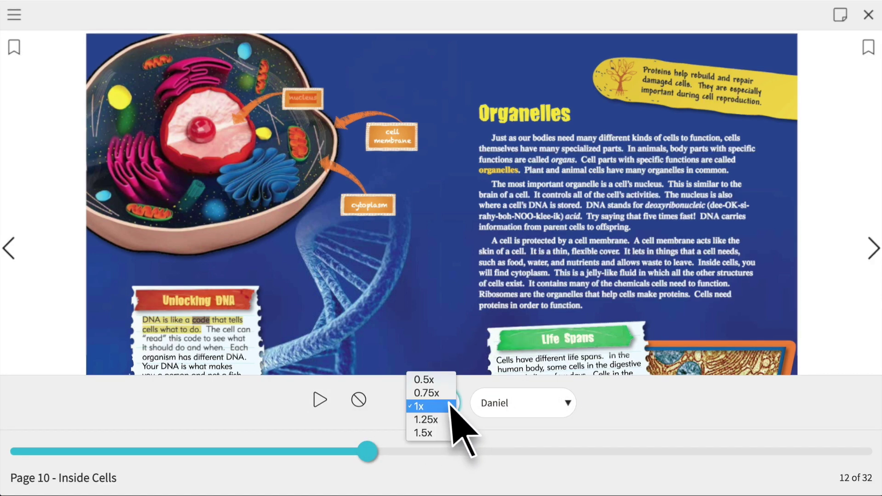
{"action": "left_click", "coordinate": [446, 420]}
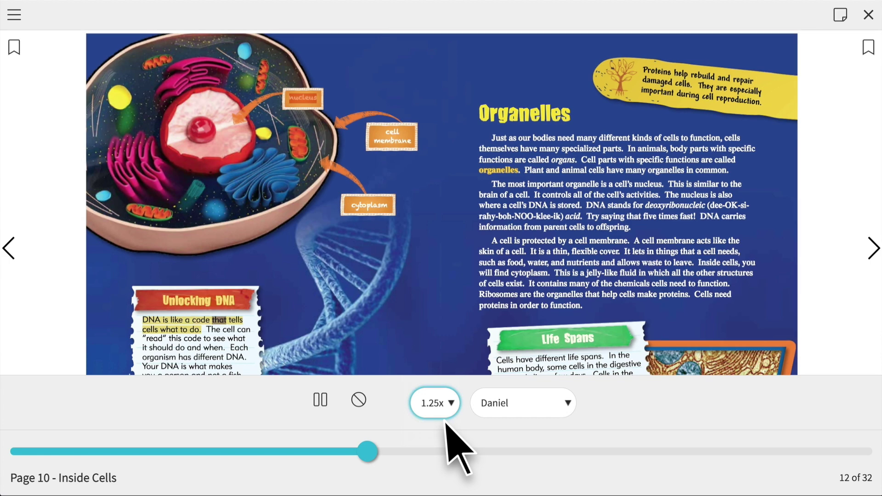
{"action": "left_click", "coordinate": [320, 397]}
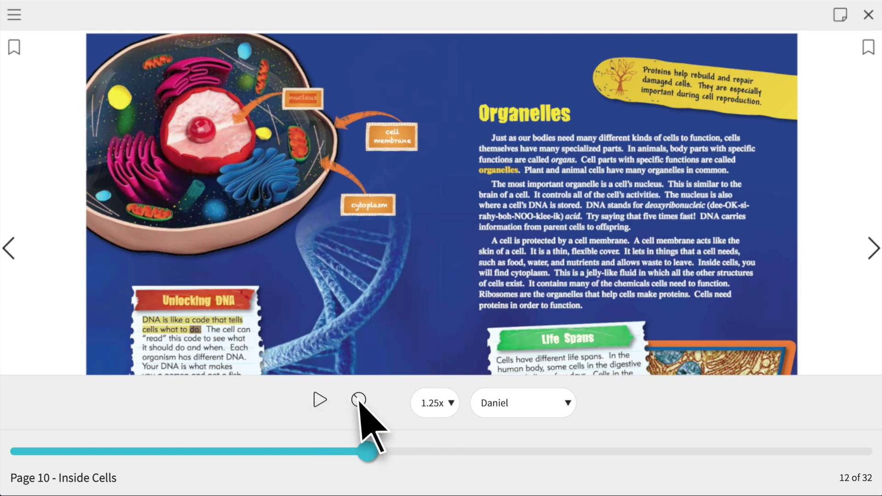
{"action": "left_click", "coordinate": [358, 401]}
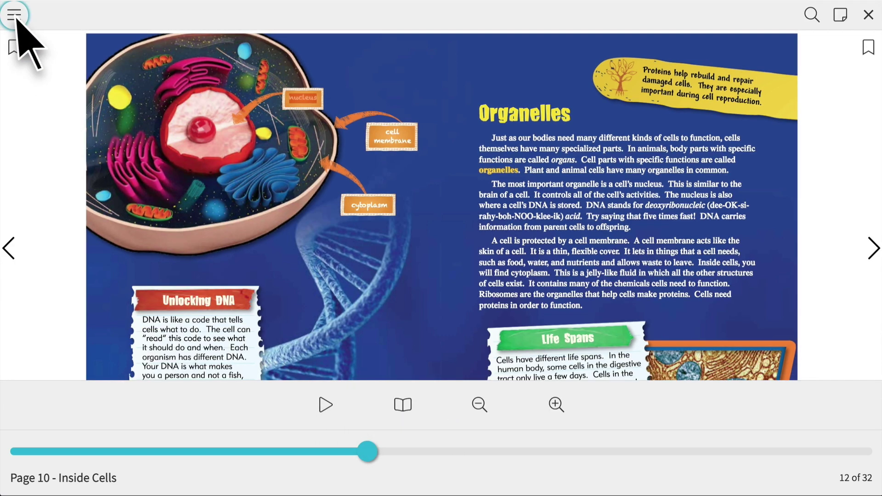
{"action": "left_click", "coordinate": [14, 14]}
Open another book from Favorites, adjust brightness, and set the page background to white
{"action": "left_click", "coordinate": [103, 81]}
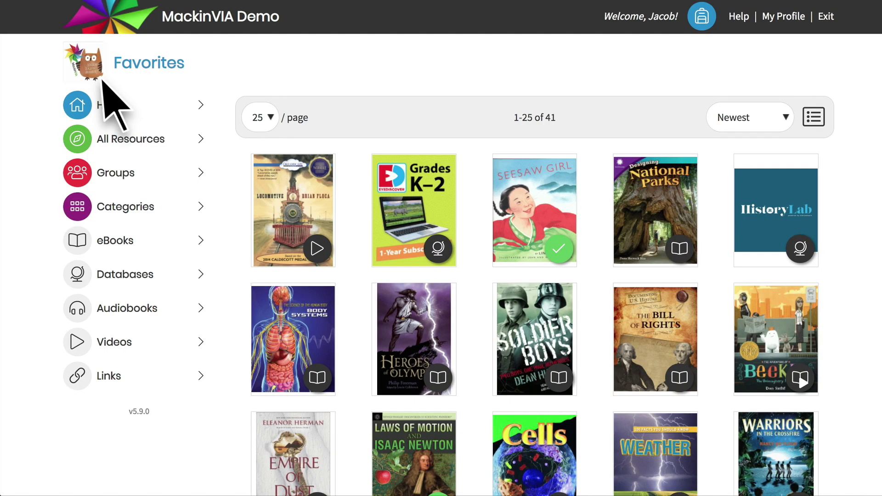
{"action": "mouse_move", "coordinate": [517, 211]}
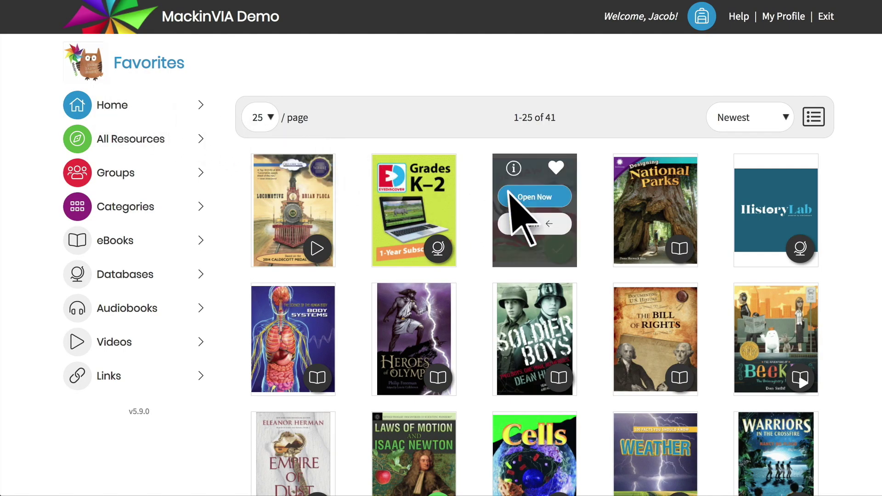
{"action": "left_click", "coordinate": [535, 196]}
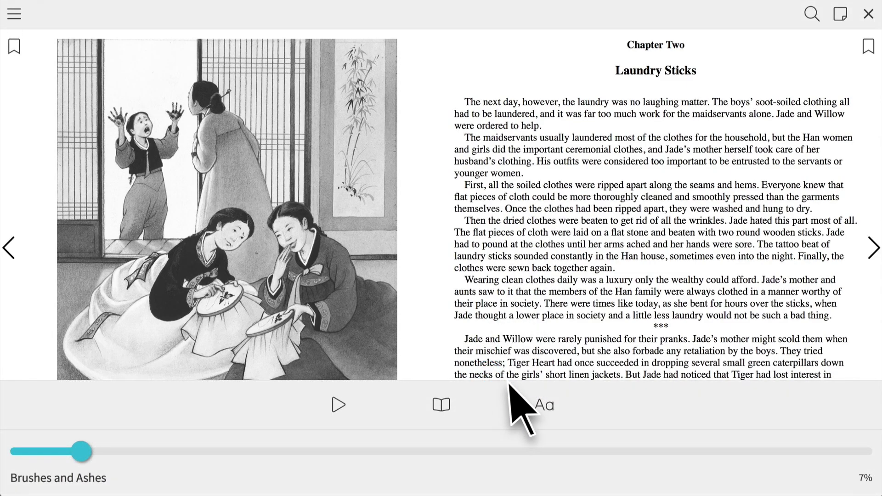
{"action": "left_click", "coordinate": [544, 404]}
{"action": "left_click_drag", "start_coordinate": [510, 401], "coordinate": [542, 403]}
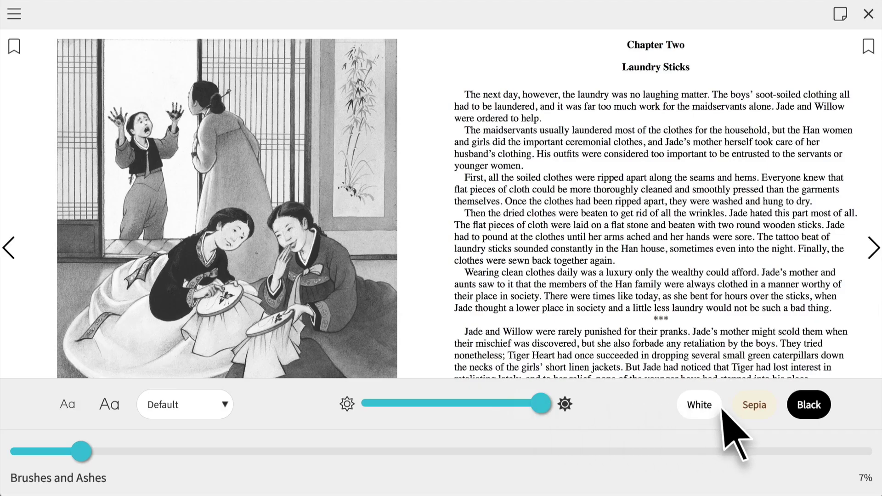
{"action": "left_click", "coordinate": [809, 406]}
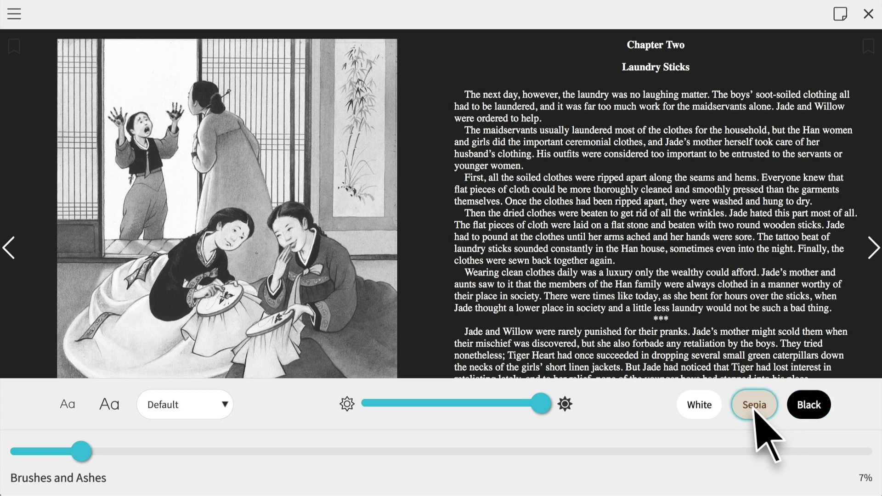
{"action": "left_click", "coordinate": [755, 406]}
{"action": "left_click", "coordinate": [699, 406]}
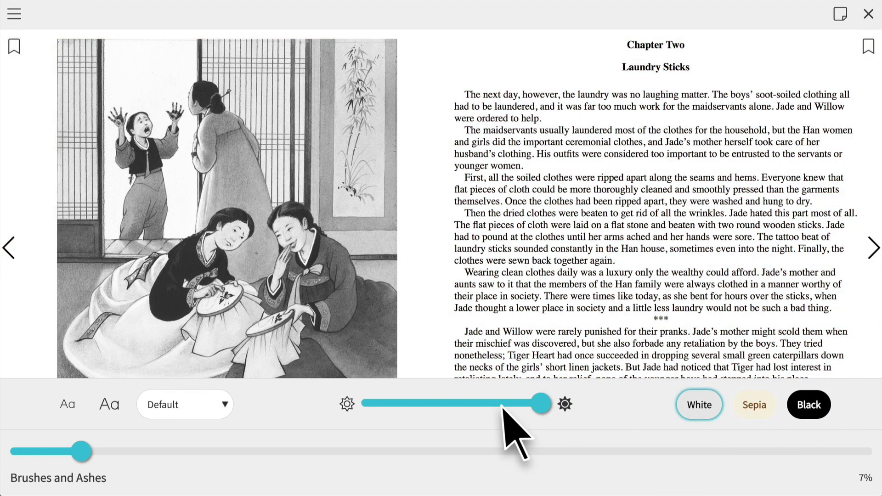
Return the text to its normal size and show it in the Open Dyslexic font
{"action": "left_click", "coordinate": [111, 405]}
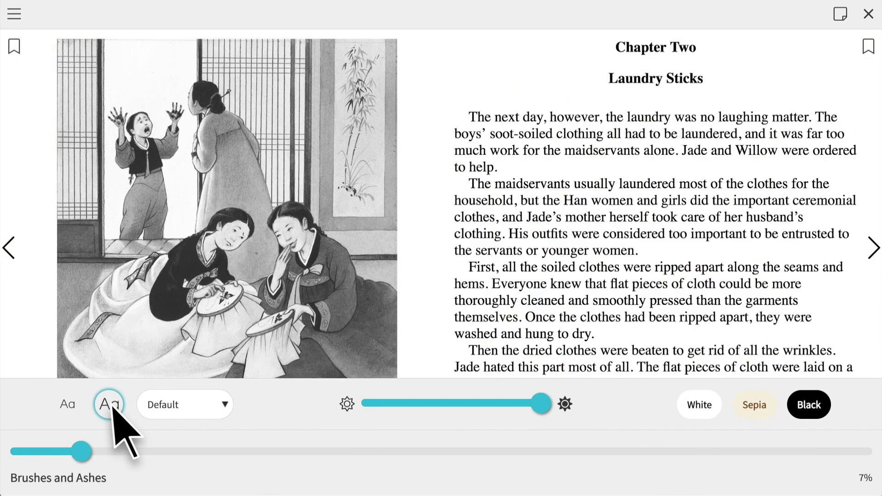
{"action": "left_click", "coordinate": [68, 405]}
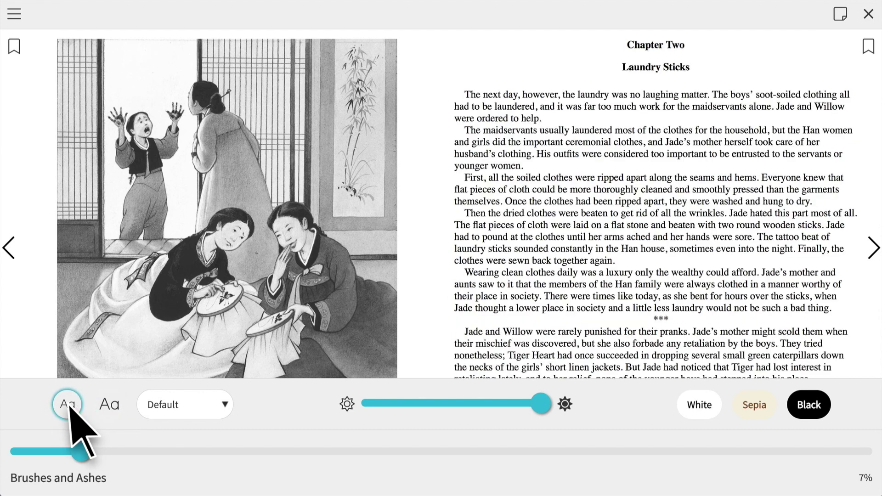
{"action": "left_click", "coordinate": [224, 404]}
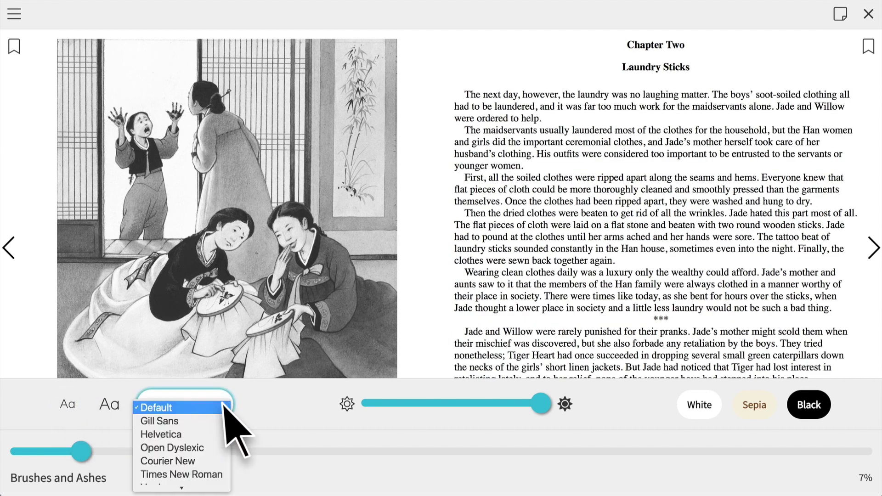
{"action": "left_click", "coordinate": [214, 448]}
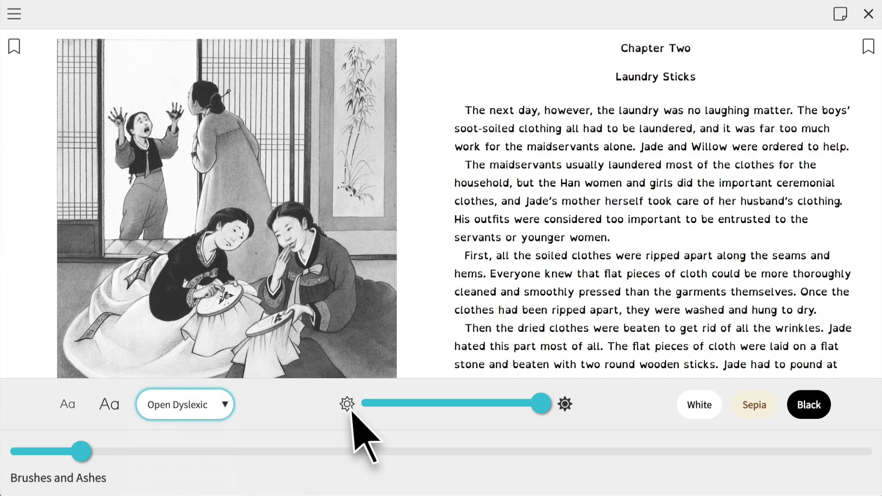
{"action": "left_click", "coordinate": [489, 375]}
Switch to a two-page spread and narrate the chapter in the Fiona voice
{"action": "left_click", "coordinate": [489, 375]}
{"action": "left_click", "coordinate": [441, 404]}
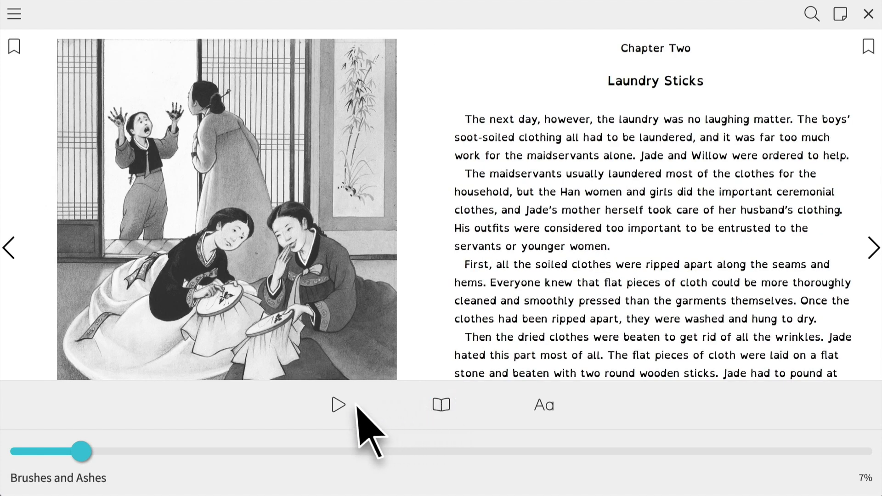
{"action": "left_click", "coordinate": [339, 404]}
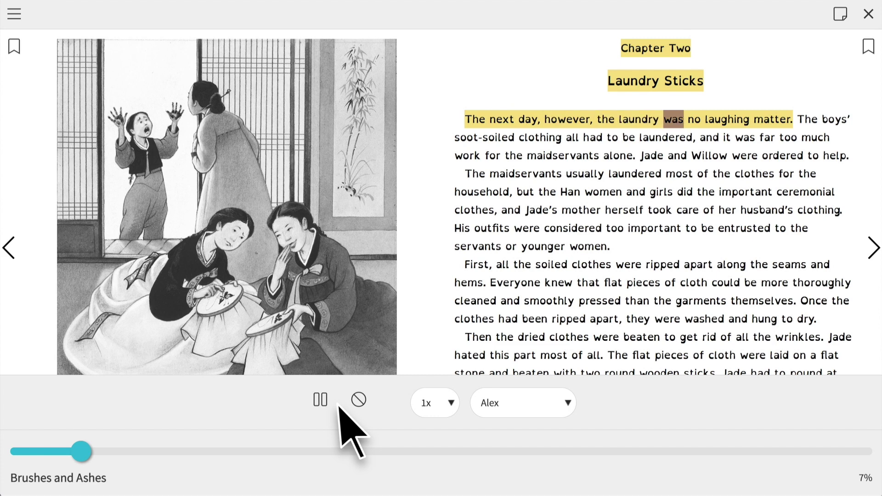
{"action": "left_click", "coordinate": [321, 400]}
{"action": "left_click", "coordinate": [566, 404]}
{"action": "left_click", "coordinate": [556, 432]}
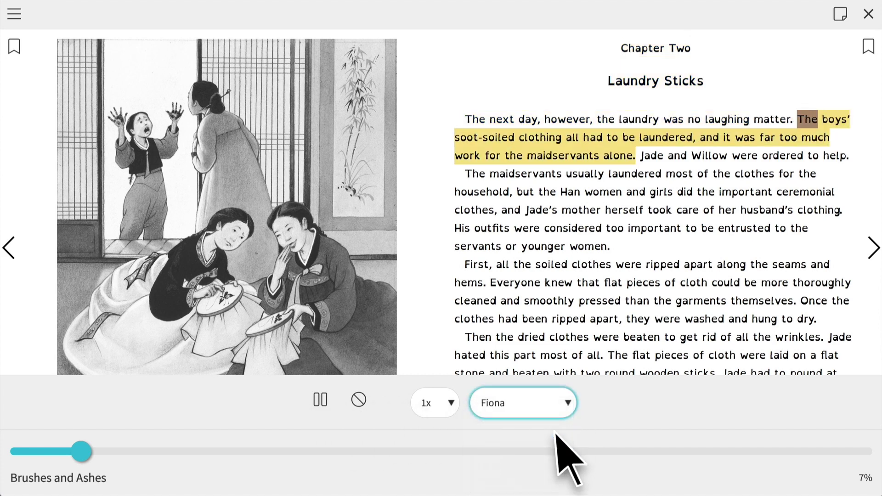
Set the narration speed to 1.25x and pause the reading
{"action": "left_click", "coordinate": [339, 401]}
{"action": "left_click", "coordinate": [452, 405]}
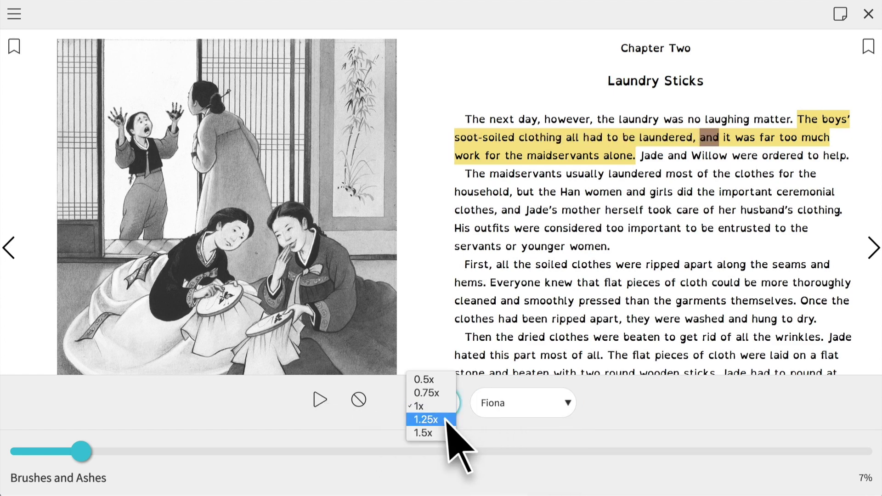
{"action": "key", "text": "Escape"}
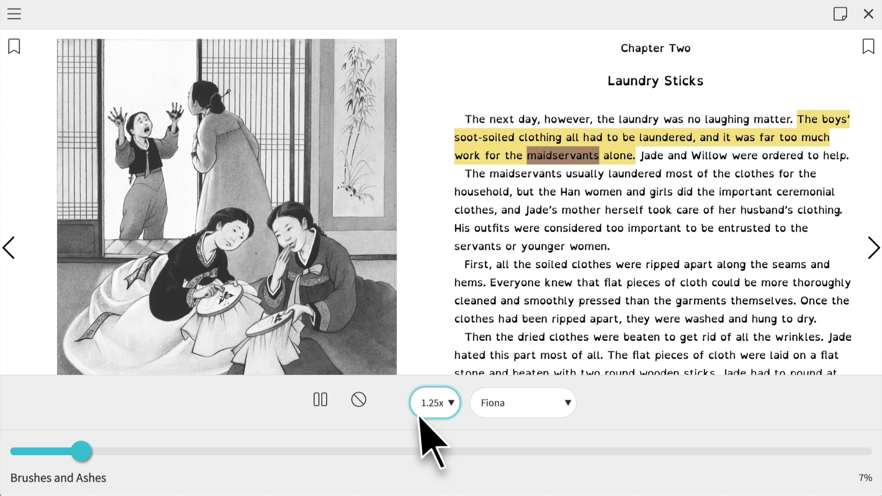
{"action": "left_click", "coordinate": [320, 399]}
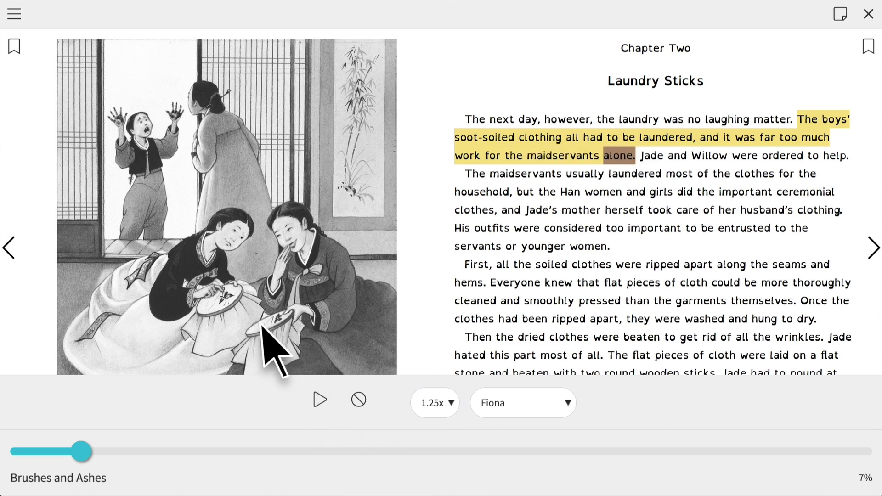
{"action": "left_click", "coordinate": [14, 15]}
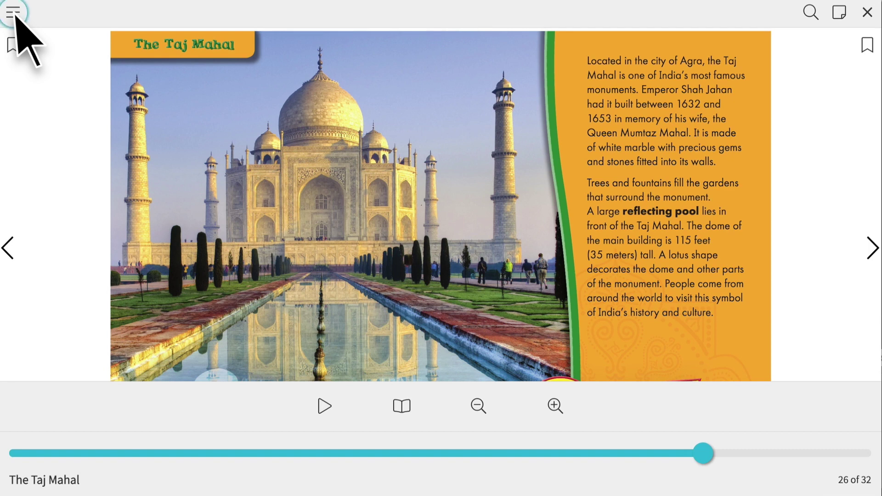
Browse Table of Contents, Book Info and Search, then show the MLA, APA and Chicago citations
{"action": "left_click", "coordinate": [13, 12]}
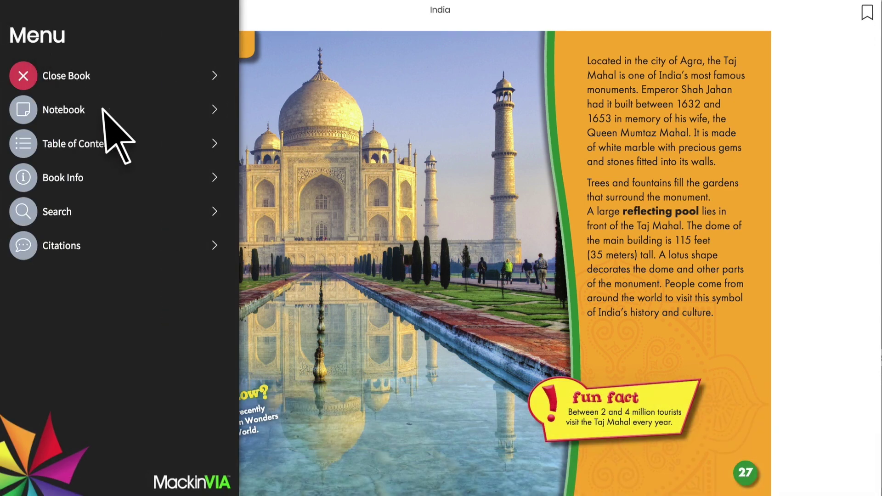
{"action": "left_click", "coordinate": [129, 146]}
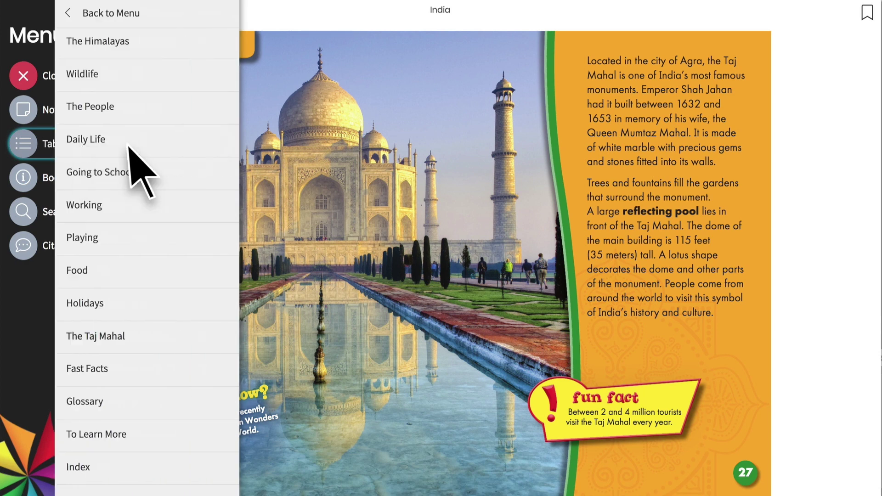
{"action": "left_click", "coordinate": [99, 14]}
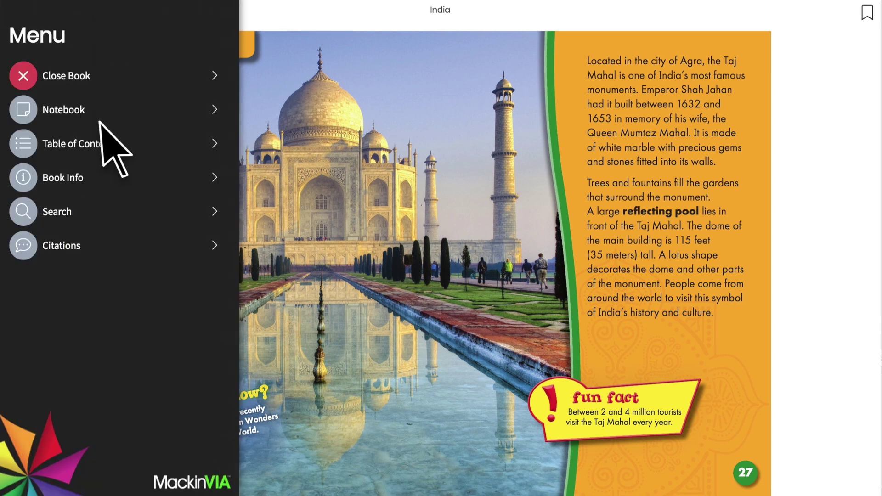
{"action": "left_click", "coordinate": [46, 184]}
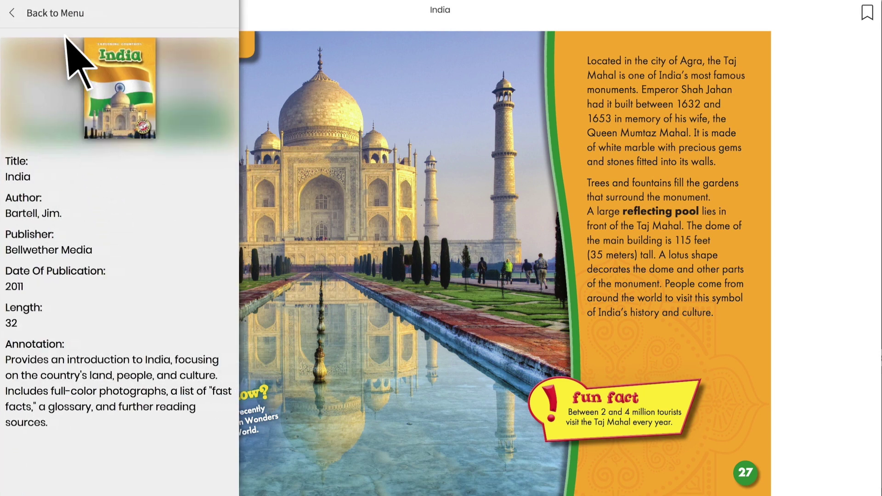
{"action": "left_click", "coordinate": [63, 14]}
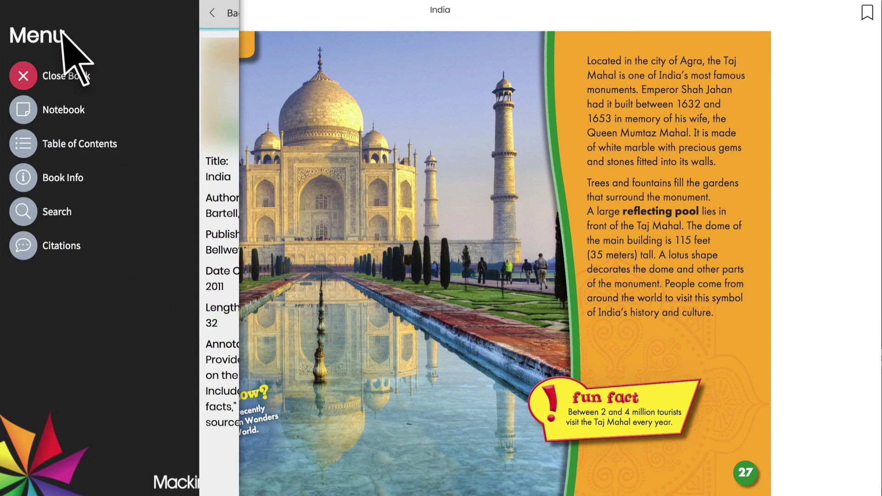
{"action": "left_click", "coordinate": [84, 212]}
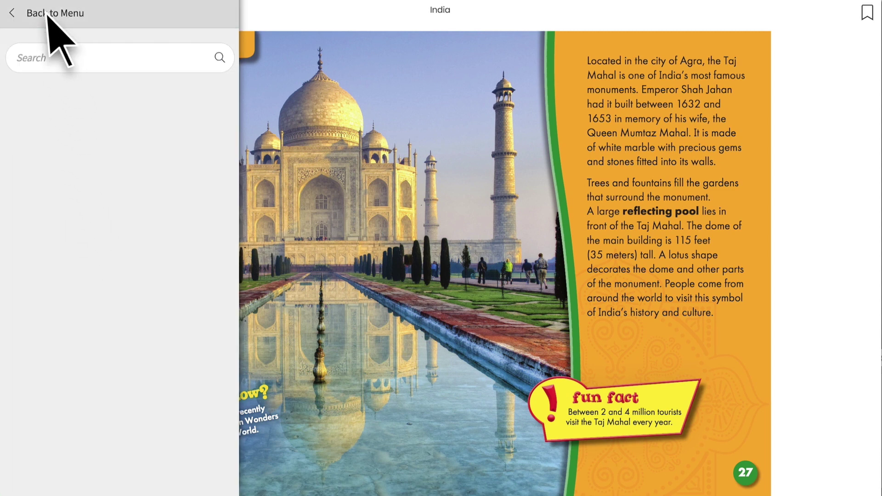
{"action": "left_click", "coordinate": [50, 19]}
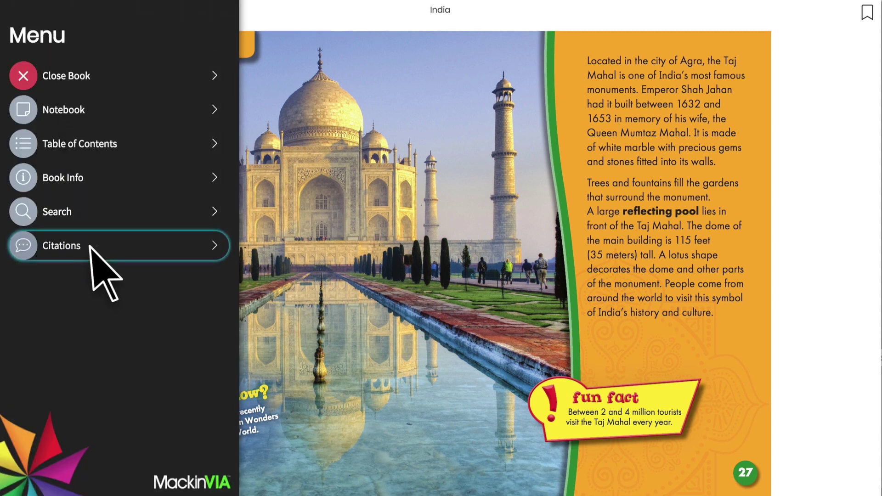
{"action": "left_click", "coordinate": [89, 246]}
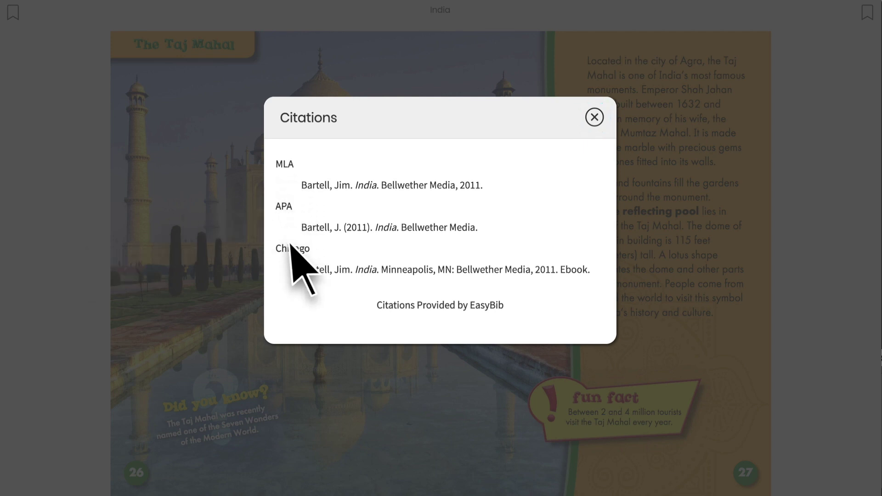
Highlight the Taj Mahal monuments sentence in red and add the note 'made of marble'
{"action": "left_click", "coordinate": [594, 118]}
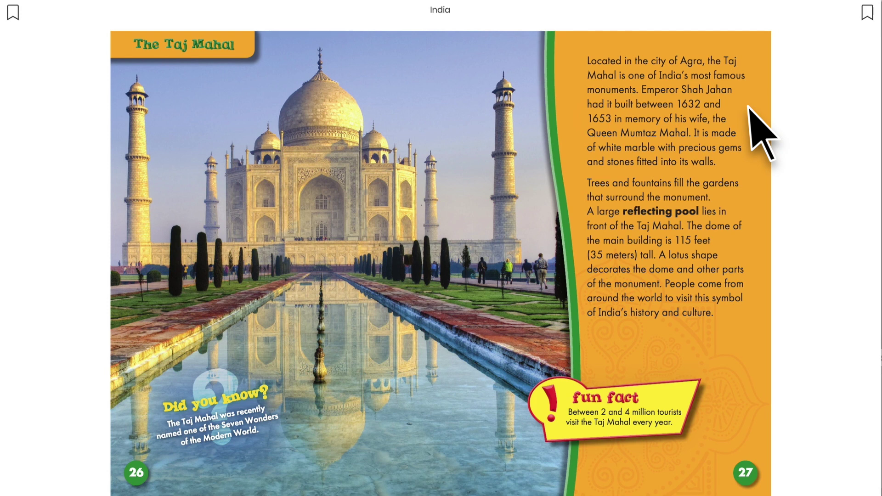
{"action": "left_click_drag", "start_coordinate": [707, 61], "coordinate": [640, 91]}
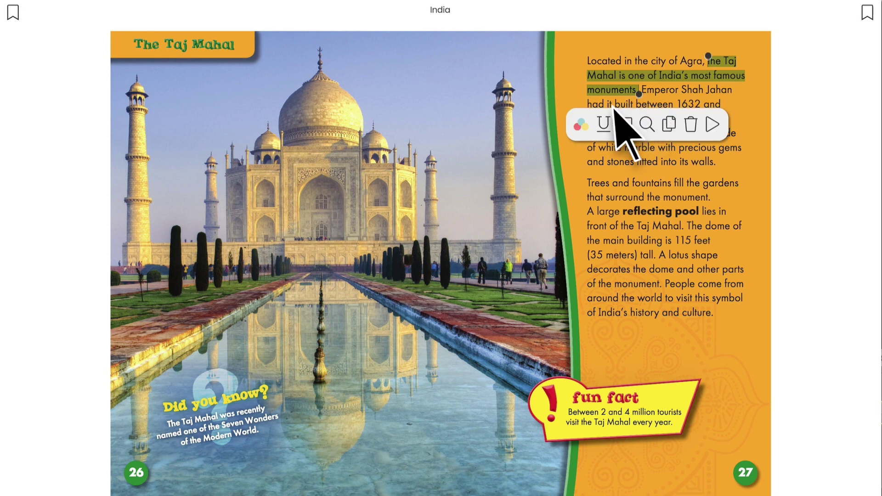
{"action": "left_click", "coordinate": [581, 124]}
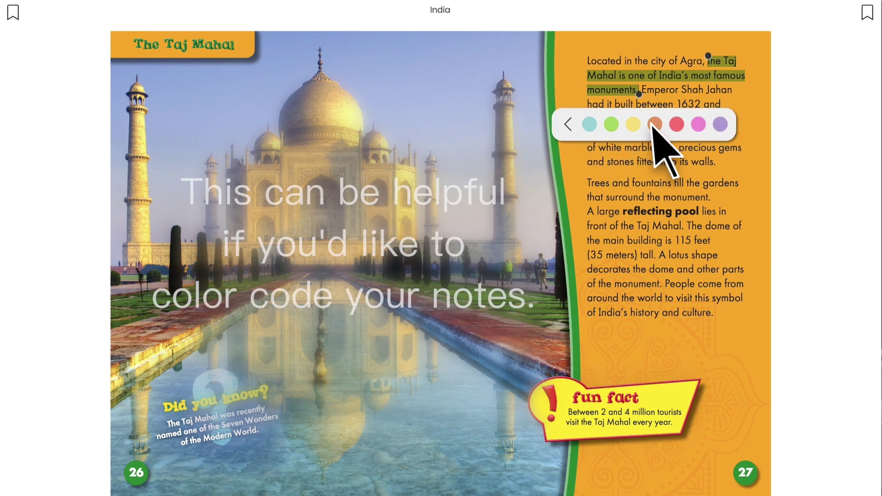
{"action": "left_click", "coordinate": [677, 125]}
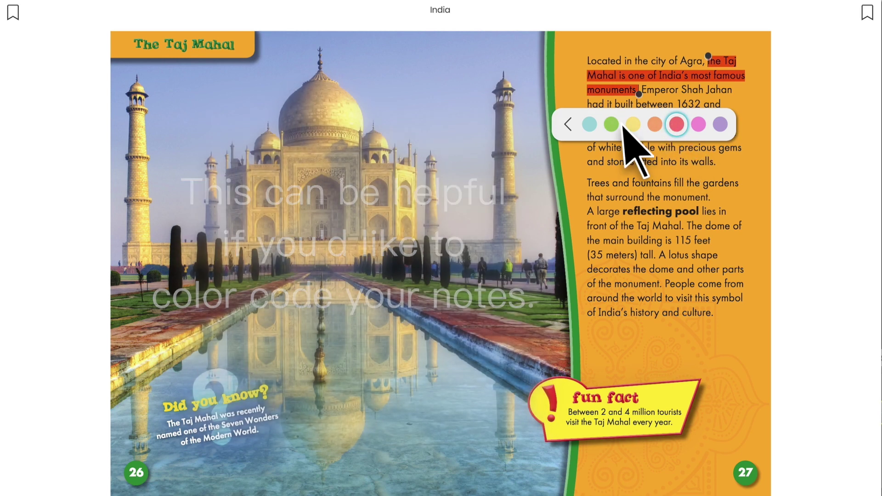
{"action": "left_click", "coordinate": [568, 123]}
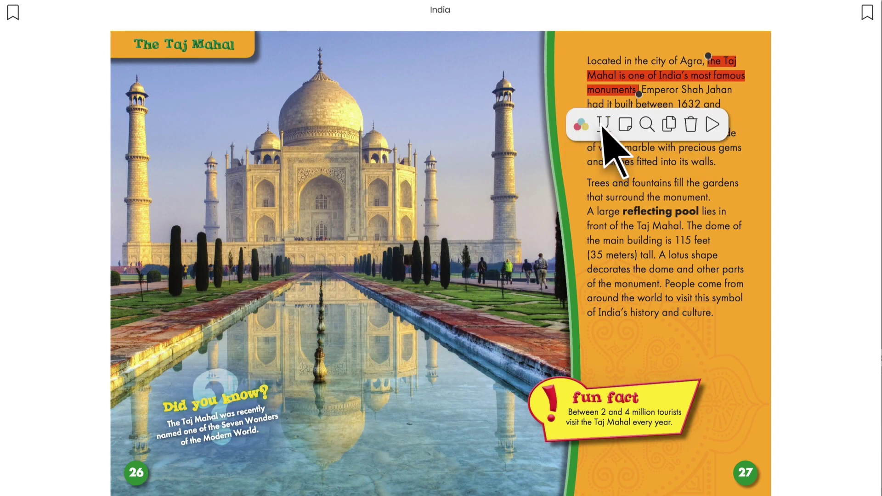
{"action": "left_click", "coordinate": [626, 124]}
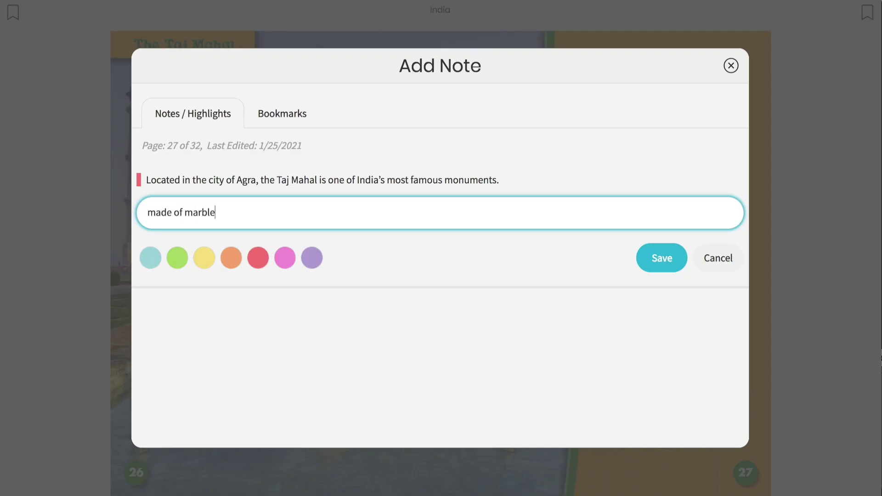
Save and edit the 'made of marble' note, then delete the red Taj Mahal highlight
{"action": "left_click", "coordinate": [665, 256]}
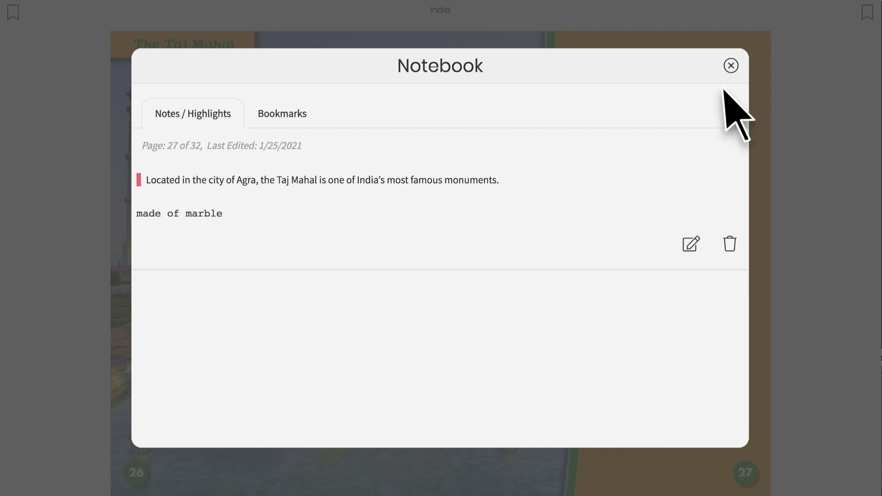
{"action": "left_click", "coordinate": [731, 65]}
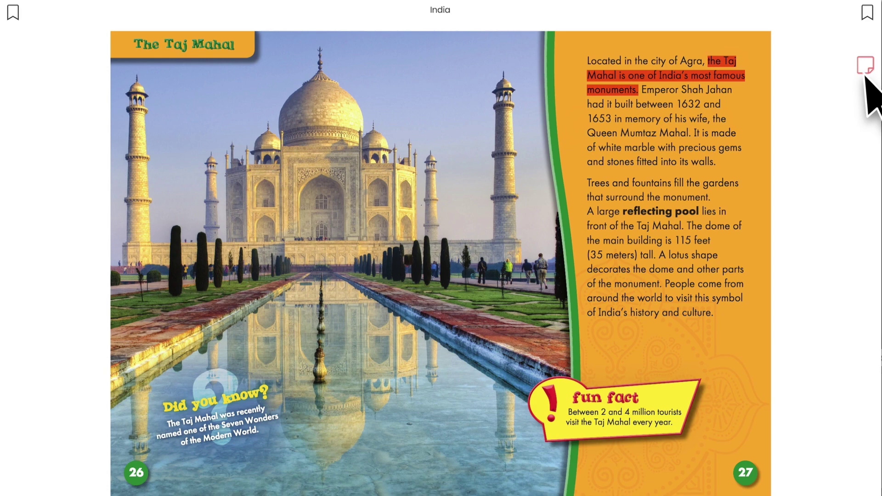
{"action": "left_click", "coordinate": [865, 66]}
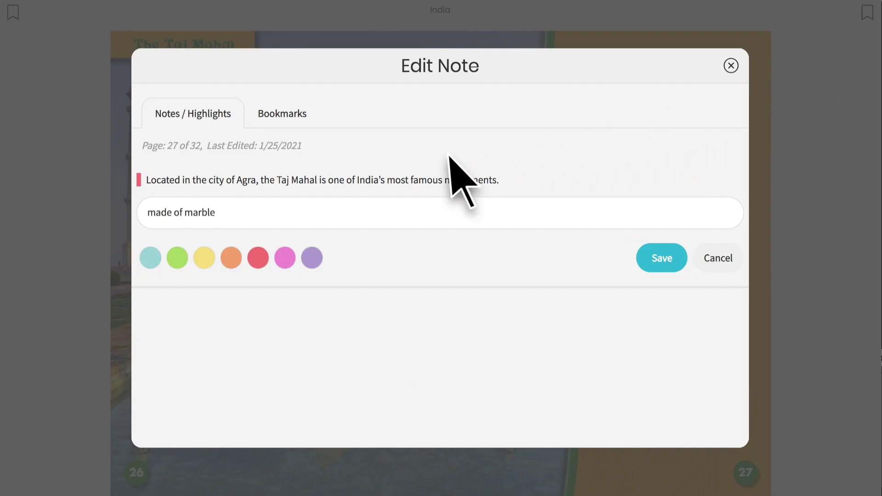
{"action": "left_click", "coordinate": [185, 212]}
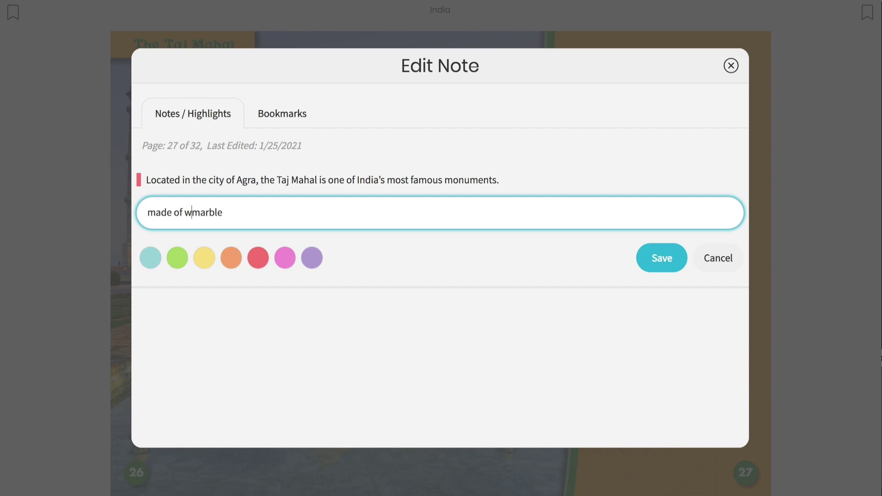
{"action": "left_click", "coordinate": [662, 258]}
{"action": "left_click", "coordinate": [731, 66]}
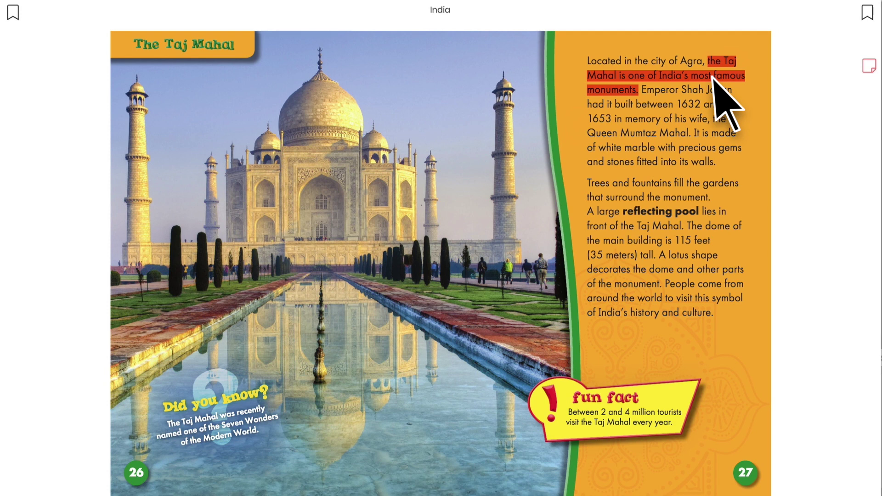
{"action": "left_click", "coordinate": [714, 78]}
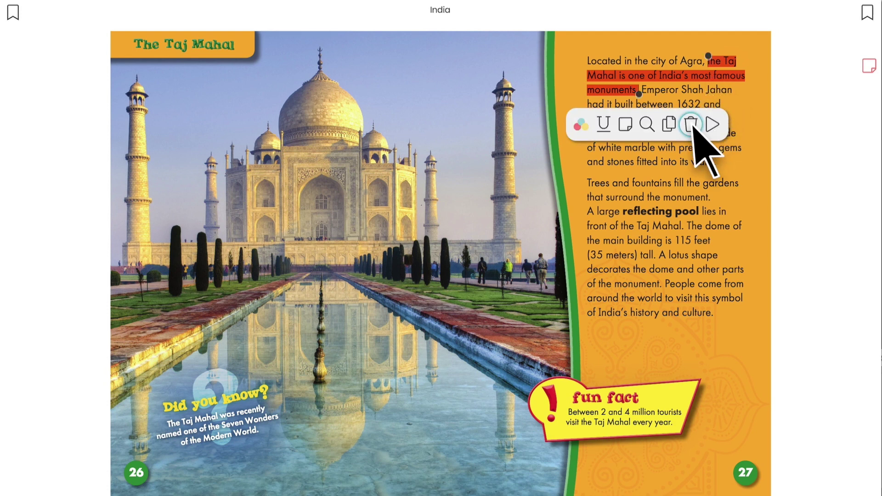
{"action": "left_click", "coordinate": [690, 124]}
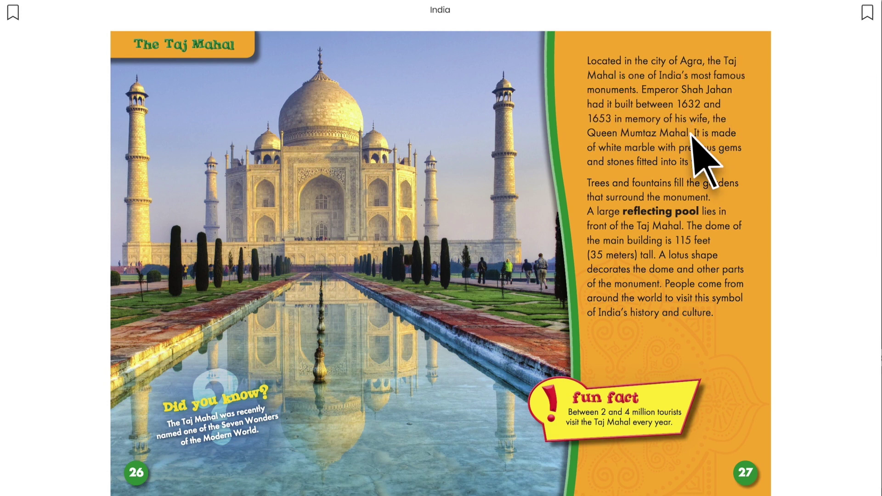
Highlight 'lotus' and look up 'water lily' in the dictionary
{"action": "left_click_drag", "start_coordinate": [669, 256], "coordinate": [691, 259]}
{"action": "left_click", "coordinate": [688, 256]}
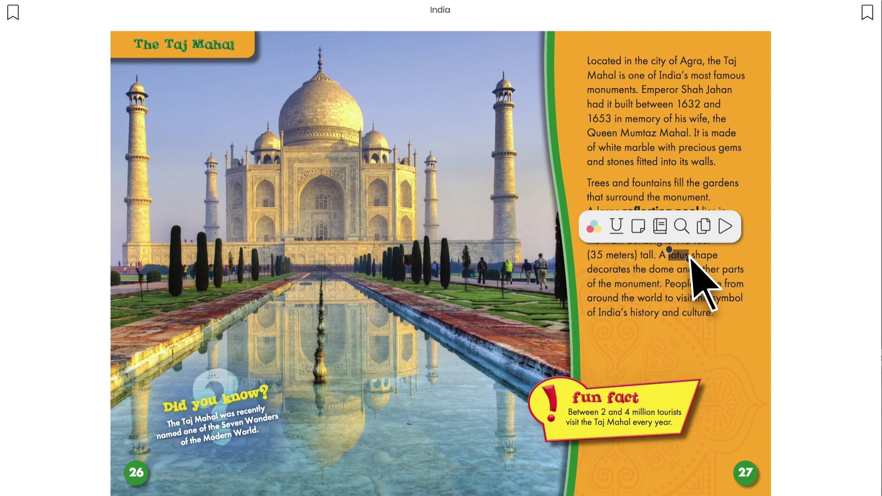
{"action": "left_click", "coordinate": [660, 226]}
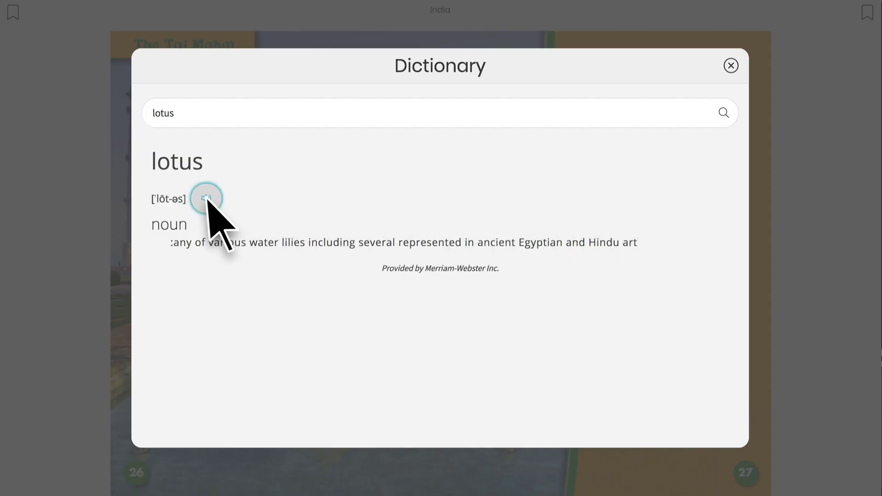
{"action": "double_click", "coordinate": [170, 113]}
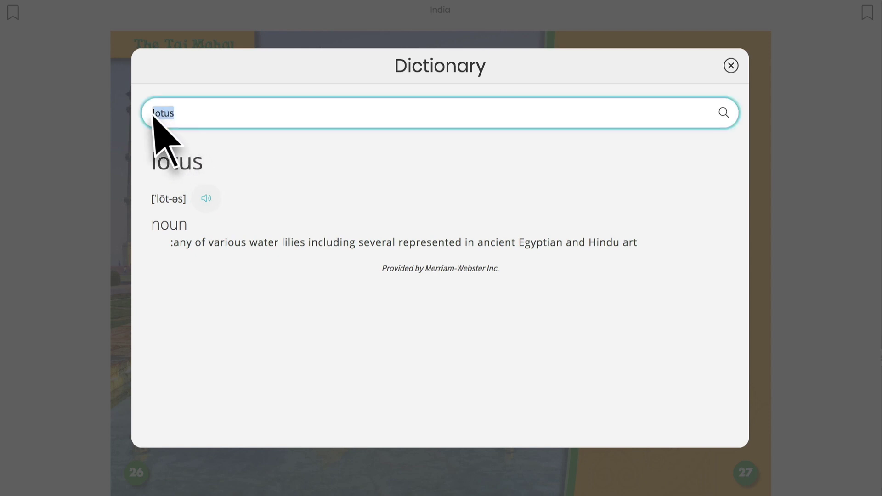
{"action": "type", "text": "water li"}
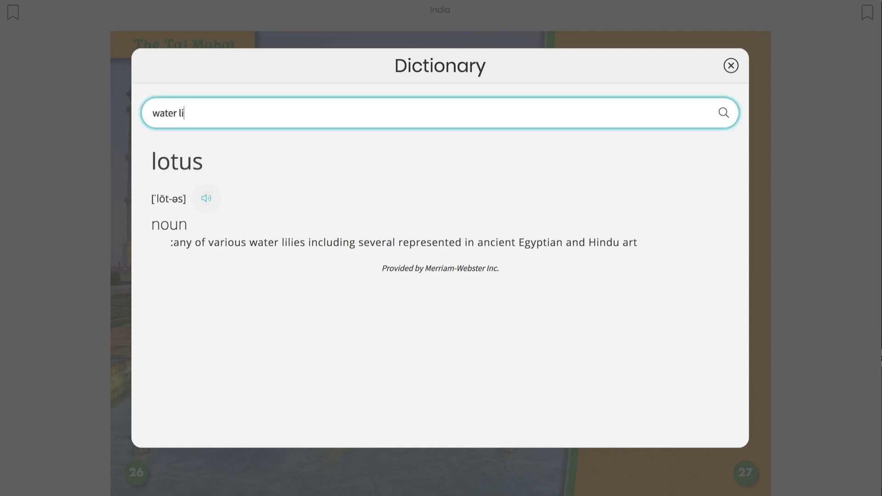
{"action": "type", "text": "ly"}
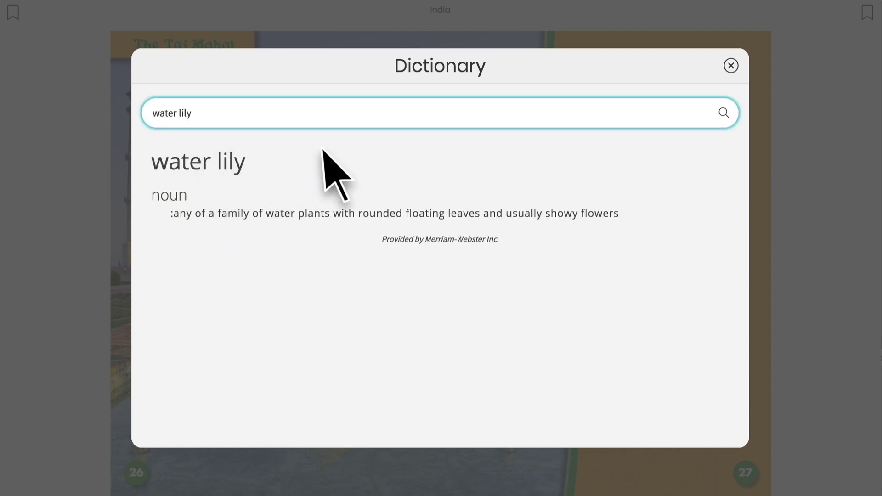
{"action": "left_click", "coordinate": [731, 66]}
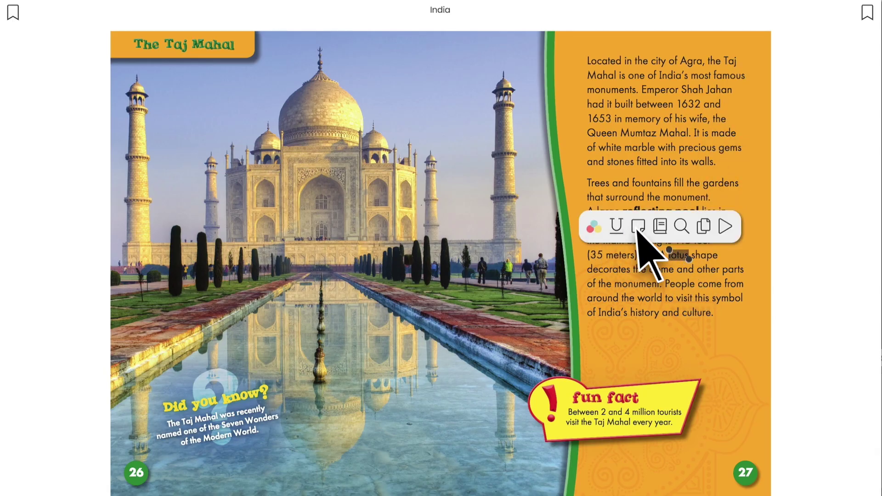
Attach the note 'national flower of India' to the lotus sentence and make its highlight green
{"action": "left_click", "coordinate": [638, 227]}
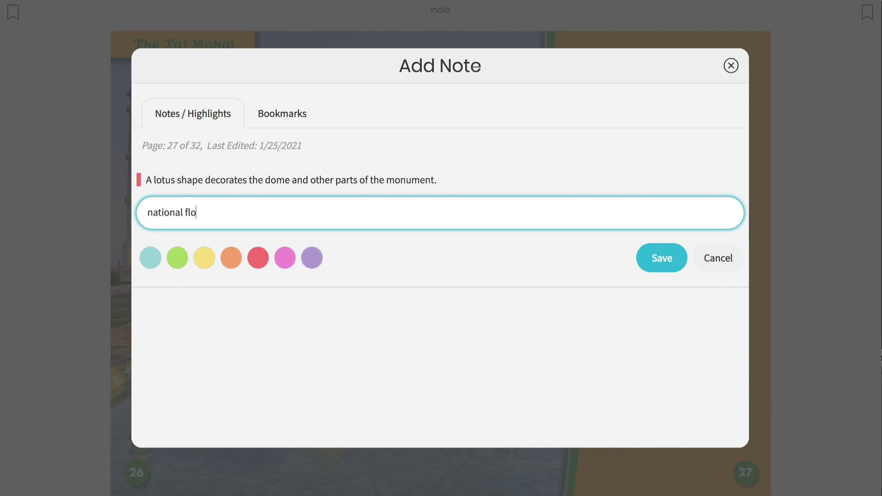
{"action": "key", "text": "Return"}
{"action": "left_click", "coordinate": [178, 257]}
{"action": "left_click", "coordinate": [662, 259]}
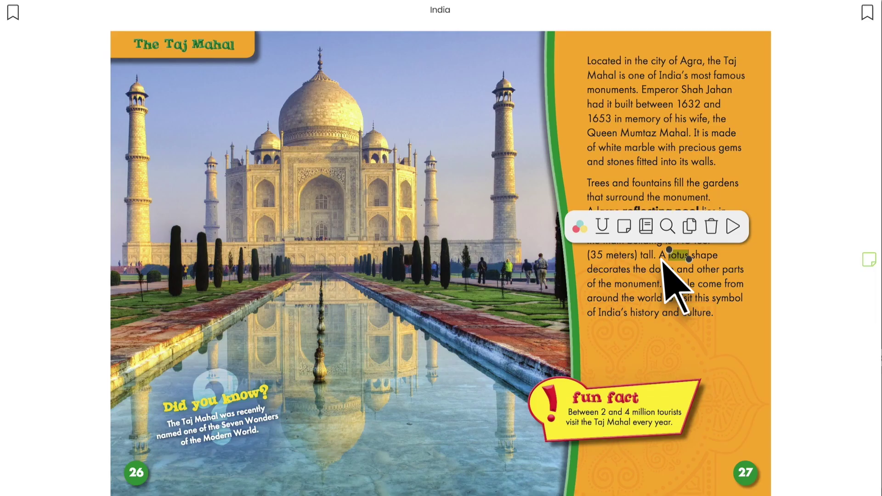
Search the book for lotus, go to the page 11 result, and highlight the national-flower sentence
{"action": "left_click", "coordinate": [666, 226]}
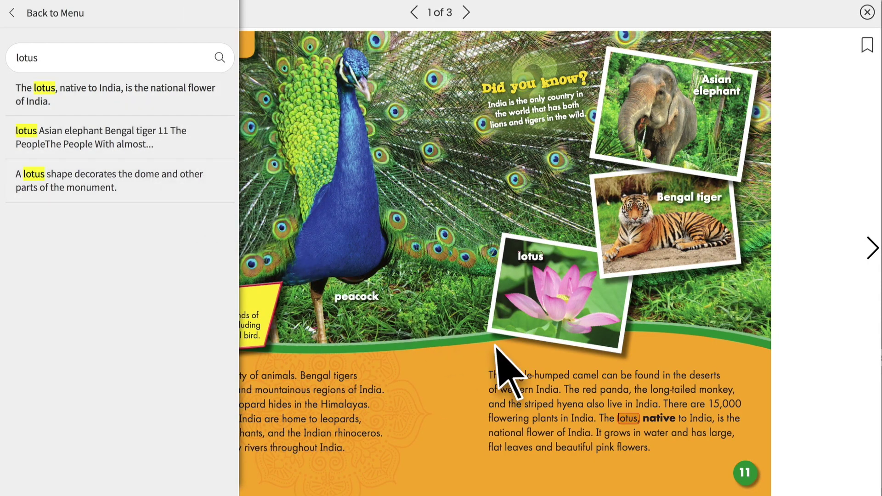
{"action": "left_click", "coordinate": [645, 425]}
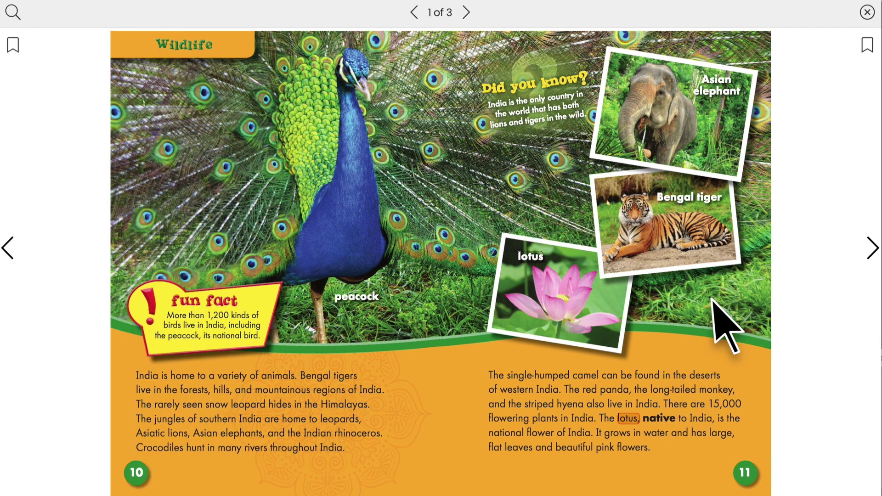
{"action": "left_click", "coordinate": [867, 13]}
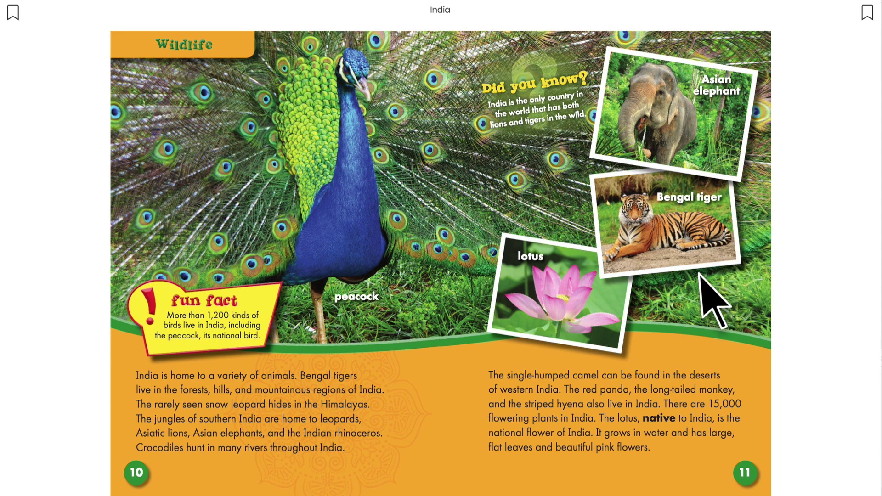
{"action": "left_click_drag", "start_coordinate": [608, 420], "coordinate": [596, 445]}
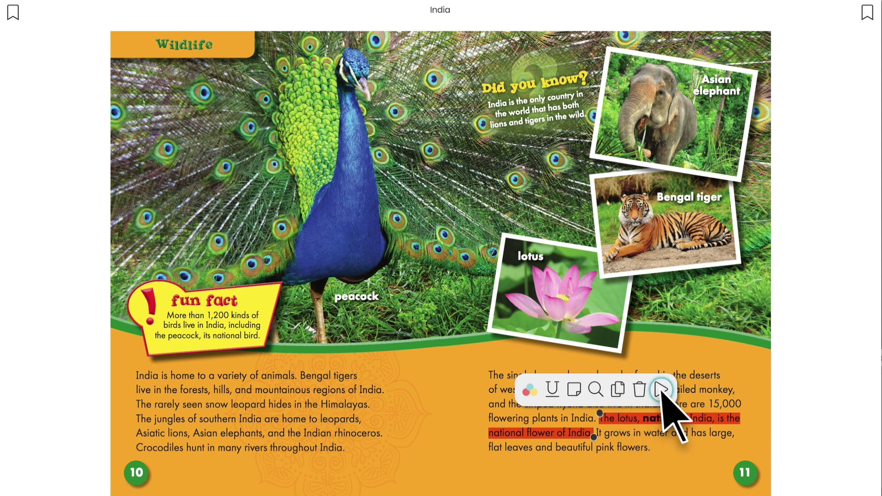
Have the highlighted national-flower sentence read aloud, then stop it
{"action": "left_click", "coordinate": [661, 389]}
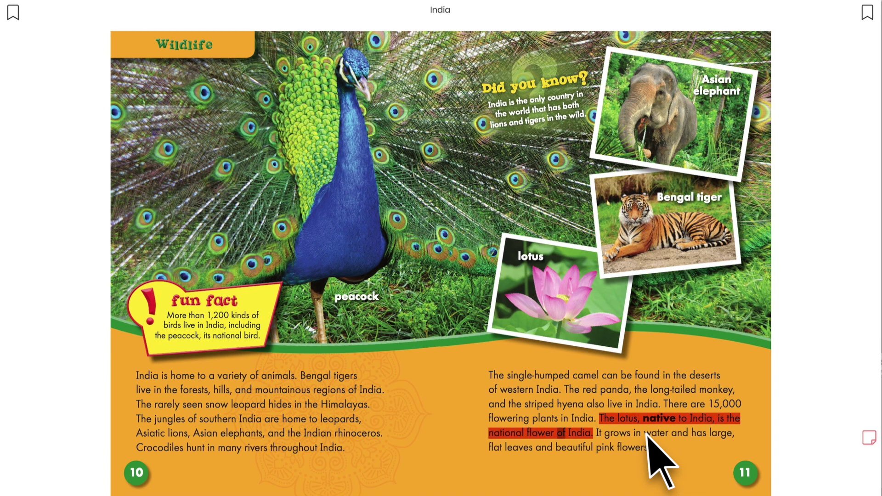
{"action": "left_click", "coordinate": [648, 439]}
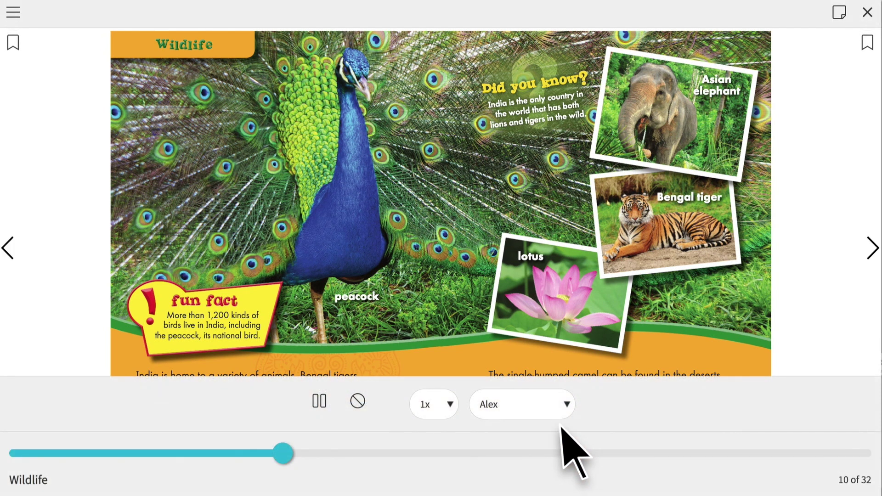
{"action": "left_click", "coordinate": [358, 401]}
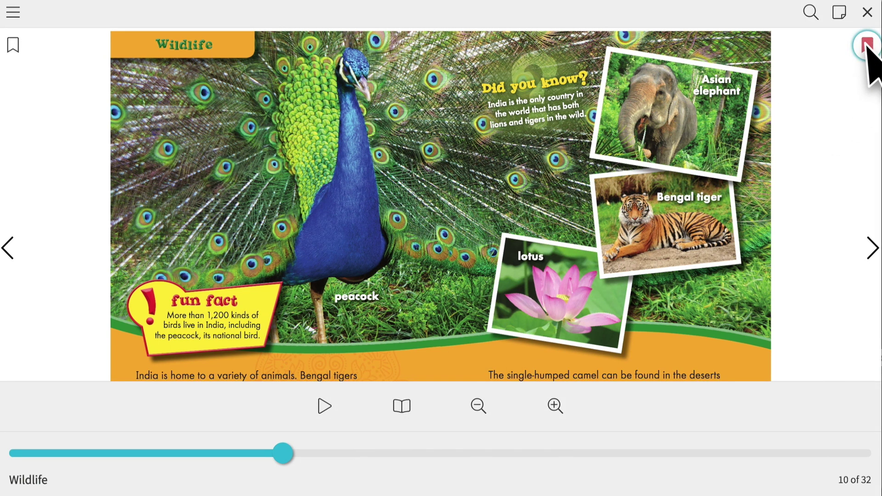
Jump from the Notebook's Notes/Highlights list to the page 12 population note
{"action": "left_click", "coordinate": [840, 14]}
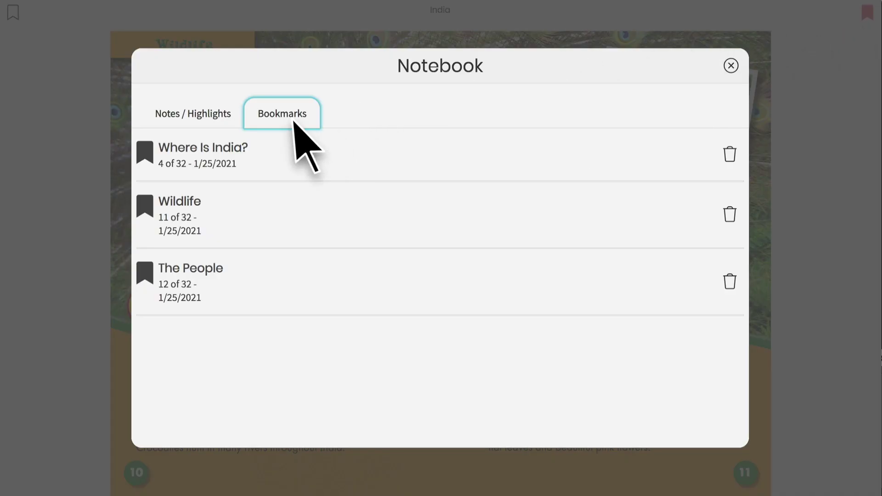
{"action": "left_click", "coordinate": [225, 121]}
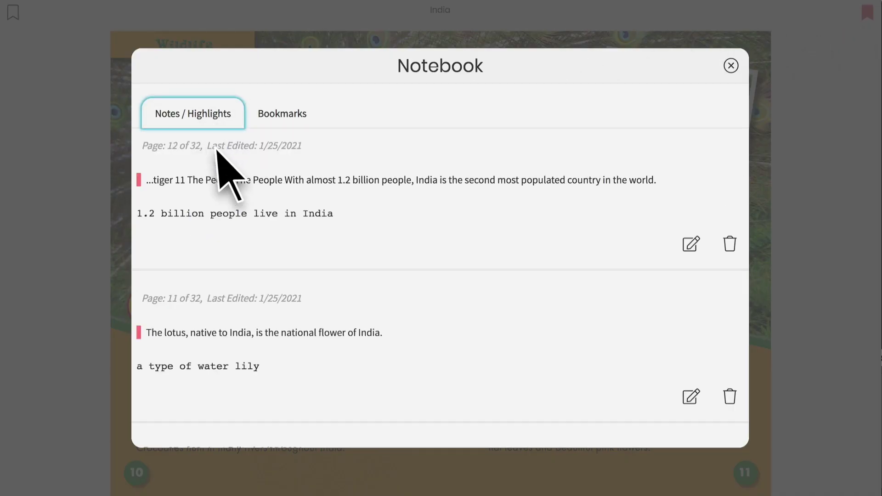
{"action": "scroll", "coordinate": [251, 385], "scroll_direction": "down", "scroll_amount": 3}
{"action": "scroll", "coordinate": [251, 385], "scroll_direction": "up", "scroll_amount": 3}
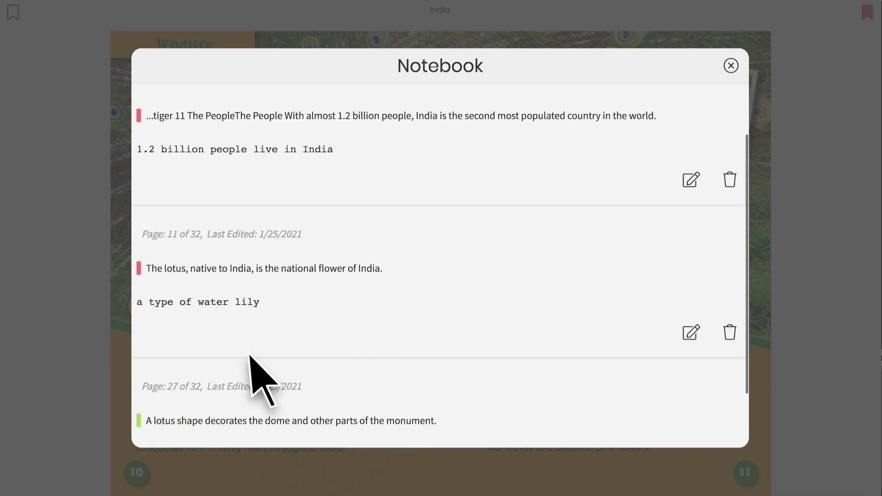
{"action": "left_click", "coordinate": [250, 182]}
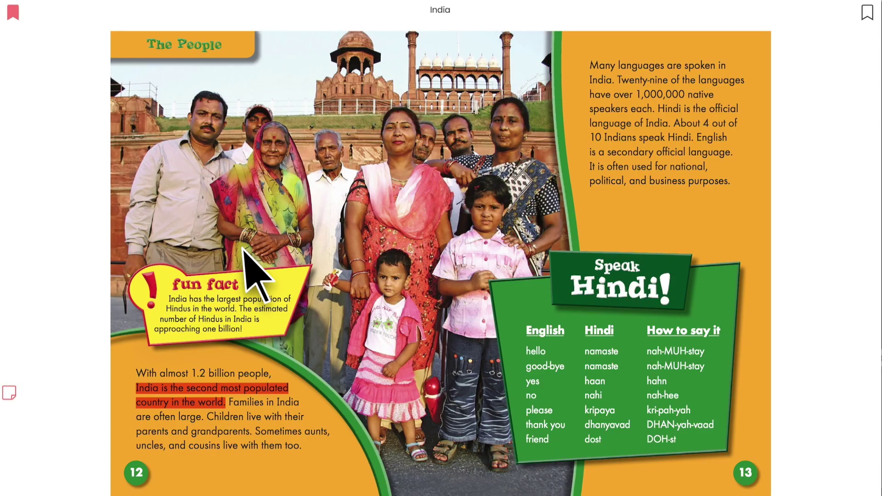
{"action": "left_click", "coordinate": [224, 388]}
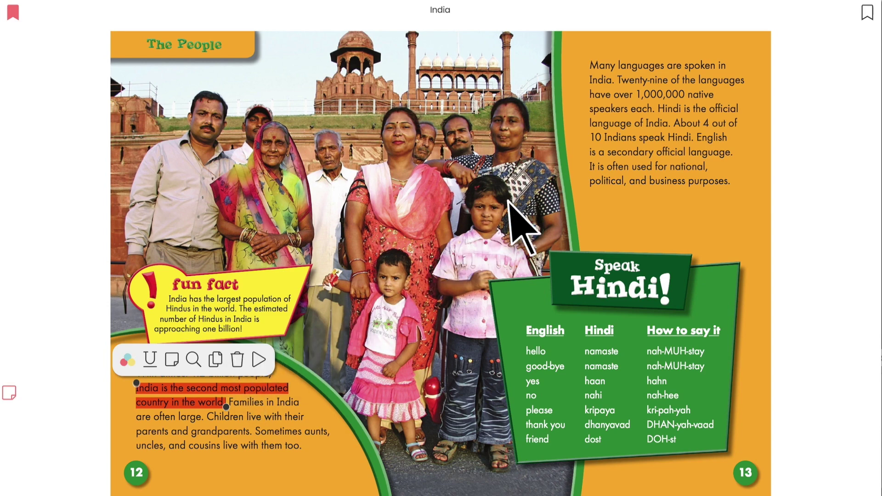
Reopen and close the Notebook, then bring up the book's main menu
{"action": "left_click", "coordinate": [839, 14]}
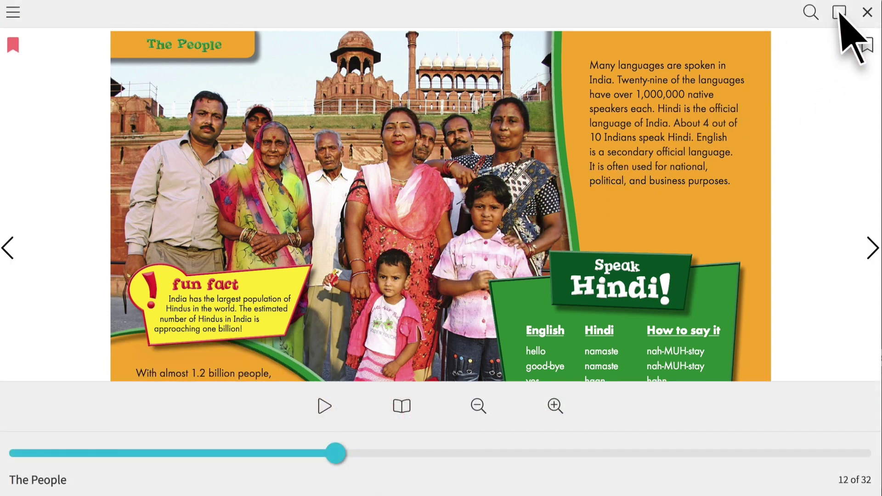
{"action": "left_click", "coordinate": [839, 14]}
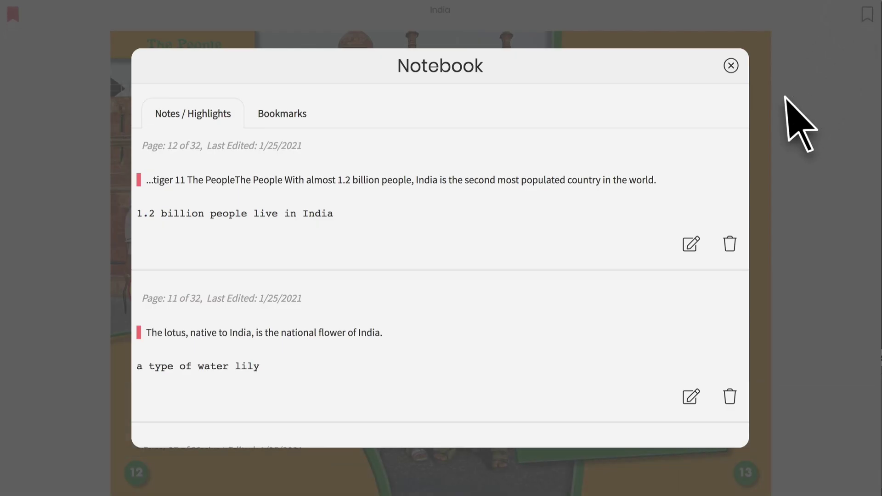
{"action": "left_click", "coordinate": [730, 66]}
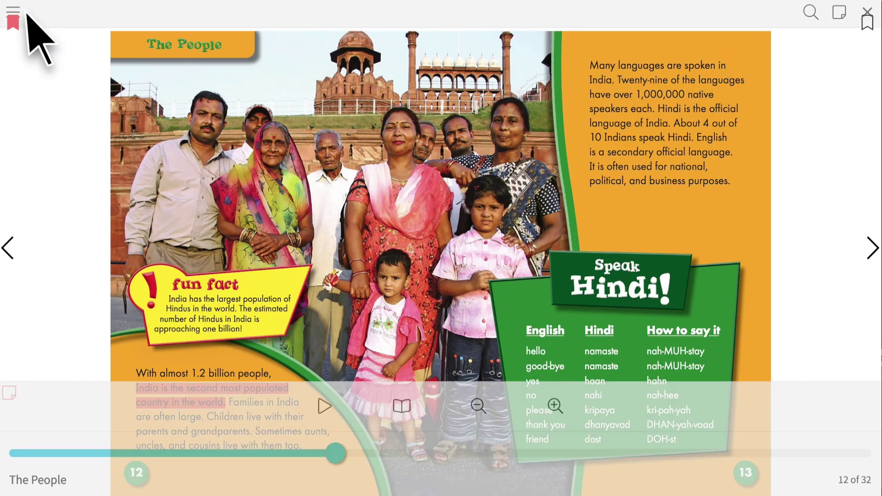
{"action": "left_click", "coordinate": [13, 12]}
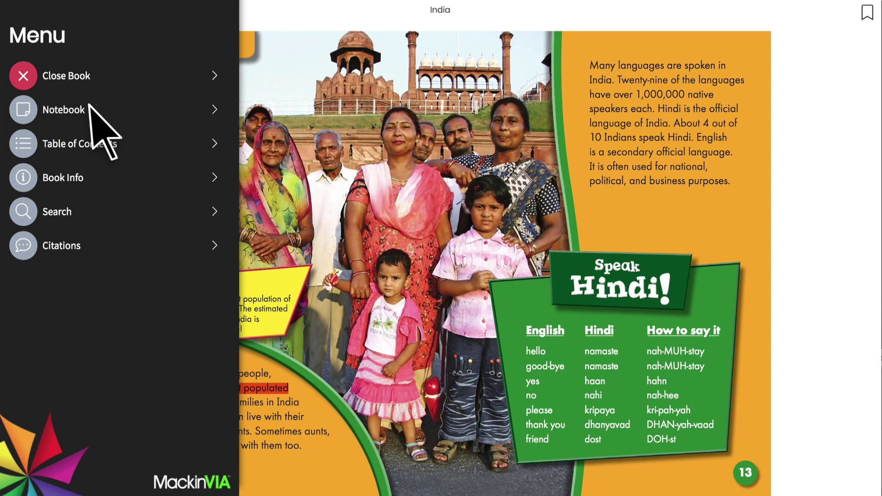
Close the India book and return it, leaving only Laws of Motion checked out
{"action": "left_click", "coordinate": [96, 81]}
{"action": "mouse_move", "coordinate": [415, 275]}
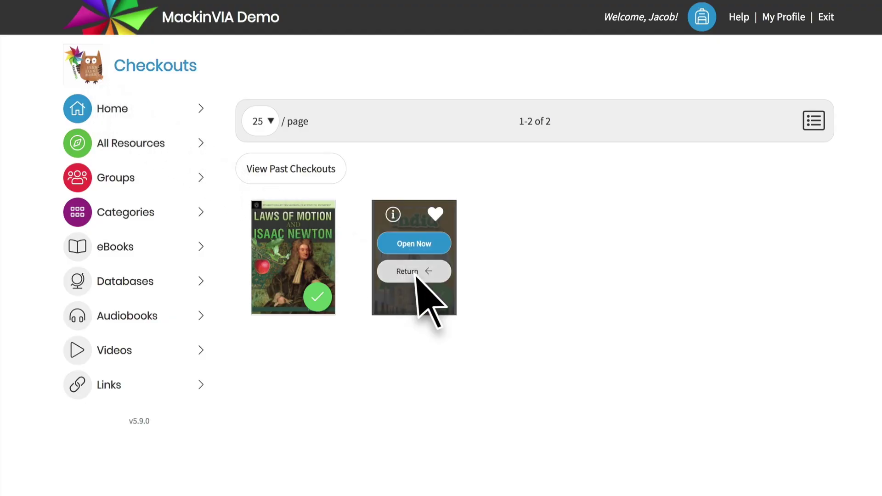
{"action": "left_click", "coordinate": [416, 272]}
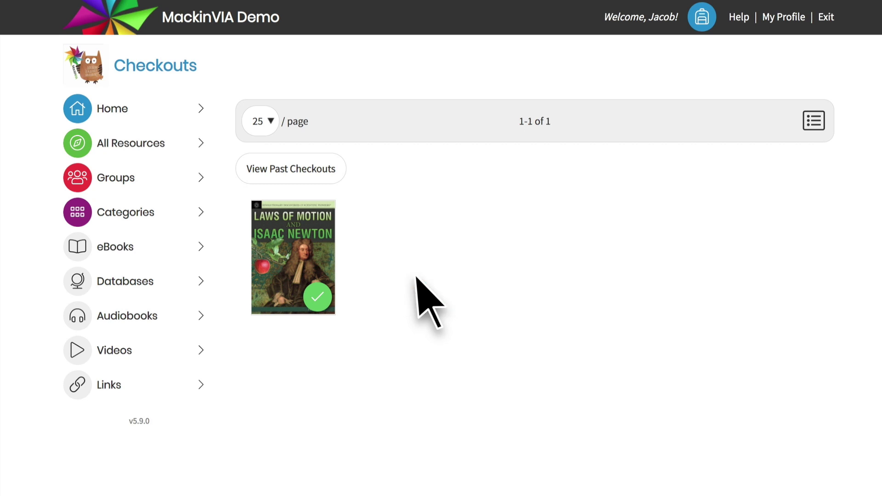
{"action": "left_click", "coordinate": [702, 18]}
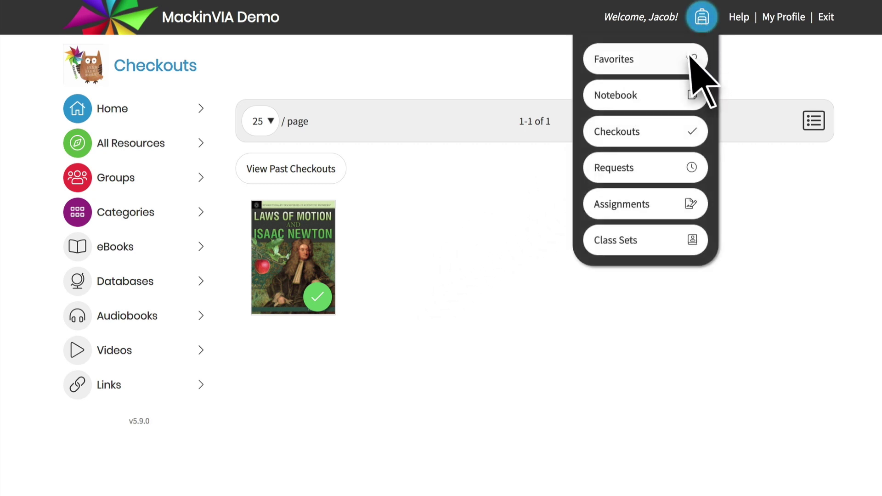
Open the Notebook, browse the saved notes and refresh the list
{"action": "left_click", "coordinate": [675, 95]}
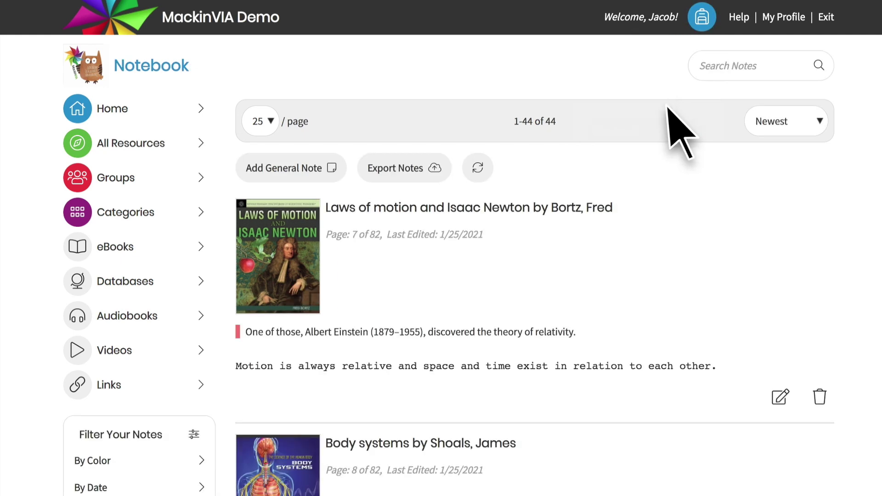
{"action": "scroll", "coordinate": [600, 236], "scroll_direction": "down", "scroll_amount": 10}
{"action": "scroll", "coordinate": [610, 255], "scroll_direction": "down", "scroll_amount": 1}
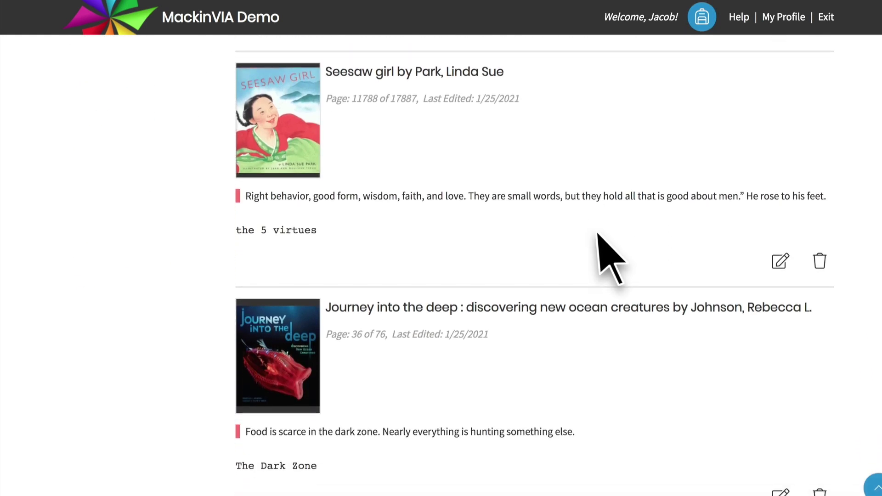
{"action": "scroll", "coordinate": [598, 242], "scroll_direction": "down", "scroll_amount": 8}
{"action": "scroll", "coordinate": [597, 248], "scroll_direction": "up", "scroll_amount": 3}
{"action": "scroll", "coordinate": [600, 257], "scroll_direction": "up", "scroll_amount": 15}
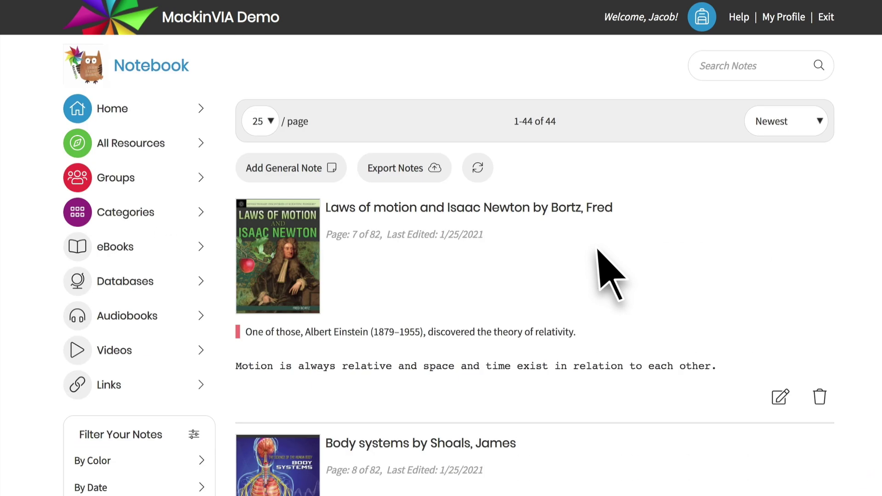
{"action": "left_click", "coordinate": [478, 168]}
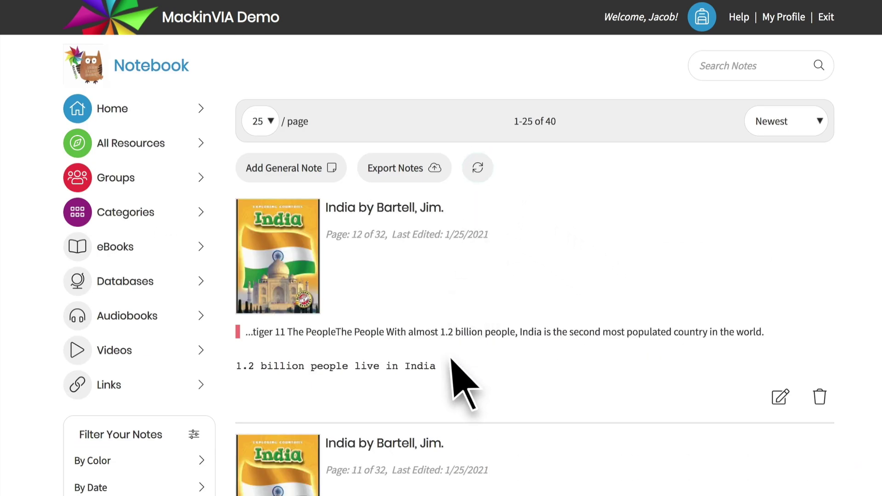
Check the export options, then add the general note 'Today a reader, tomorrow a leader.'
{"action": "left_click", "coordinate": [426, 175]}
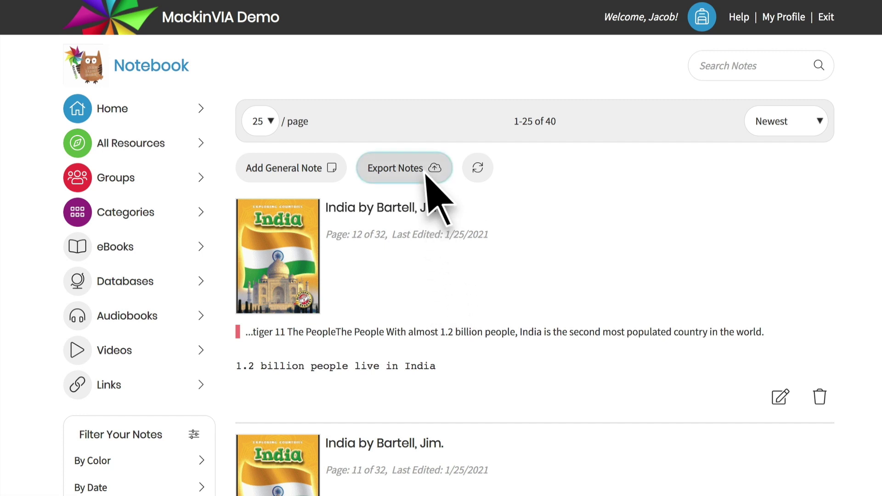
{"action": "left_click", "coordinate": [419, 186]}
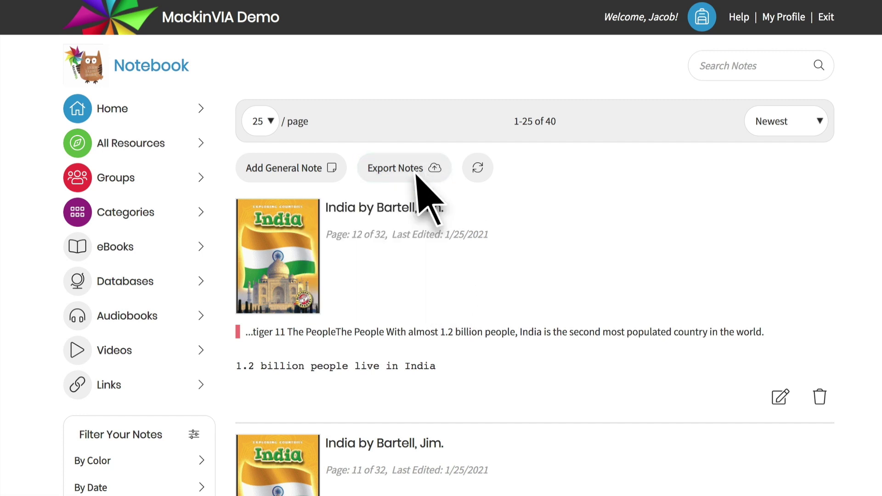
{"action": "left_click", "coordinate": [302, 174]}
{"action": "type", "text": "\"Today a reader, tomorrow a leader."}
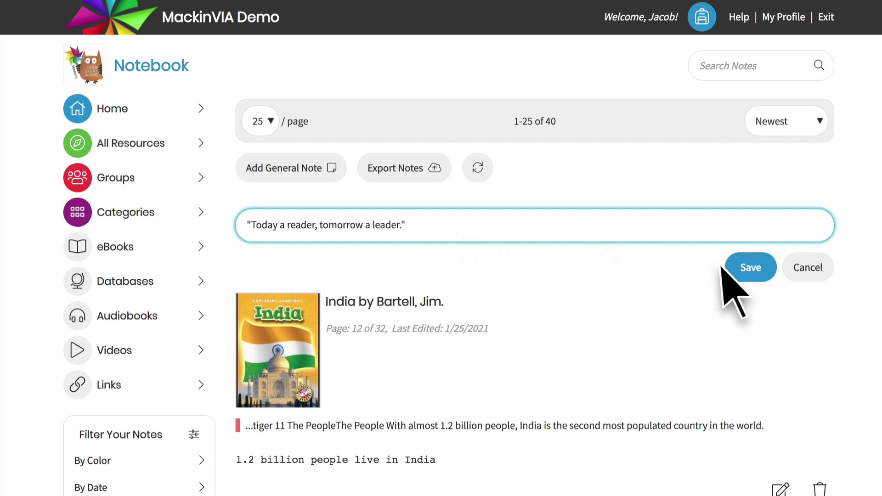
{"action": "left_click", "coordinate": [752, 270]}
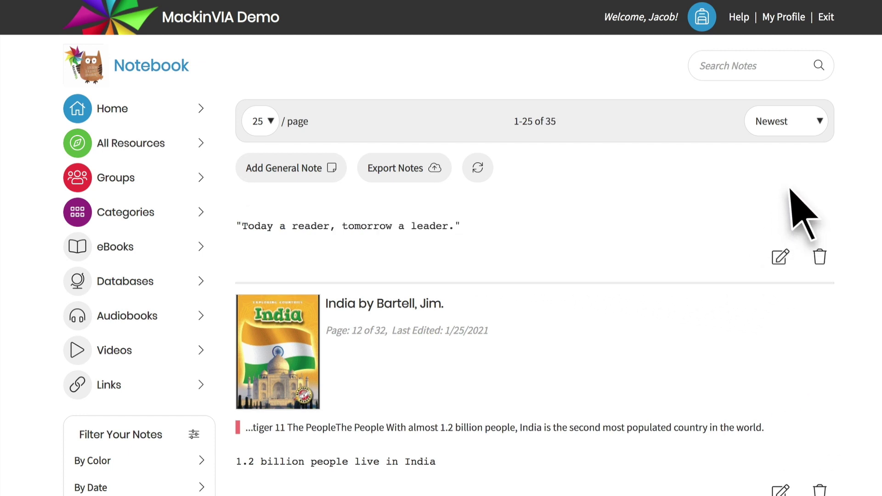
{"action": "left_click", "coordinate": [819, 131]}
Sort the Notebook by Resource A–Z and open the India book's page
{"action": "left_click", "coordinate": [817, 153]}
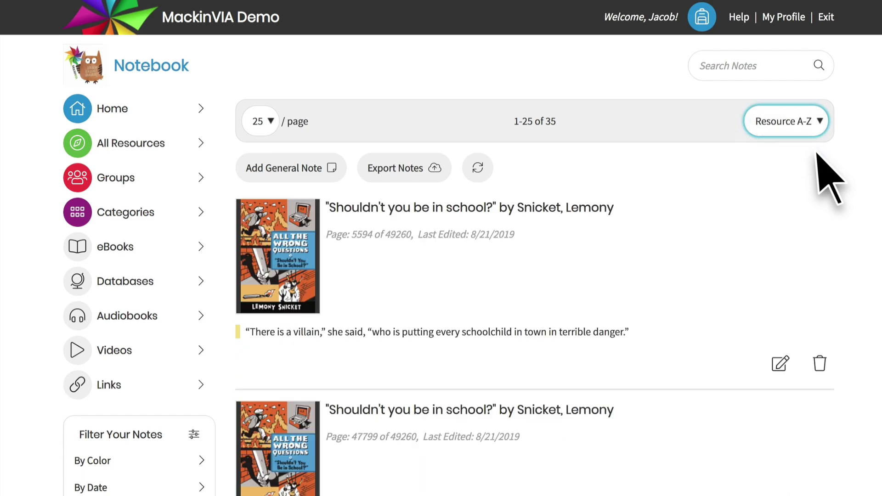
{"action": "scroll", "coordinate": [817, 154], "scroll_direction": "down", "scroll_amount": 10}
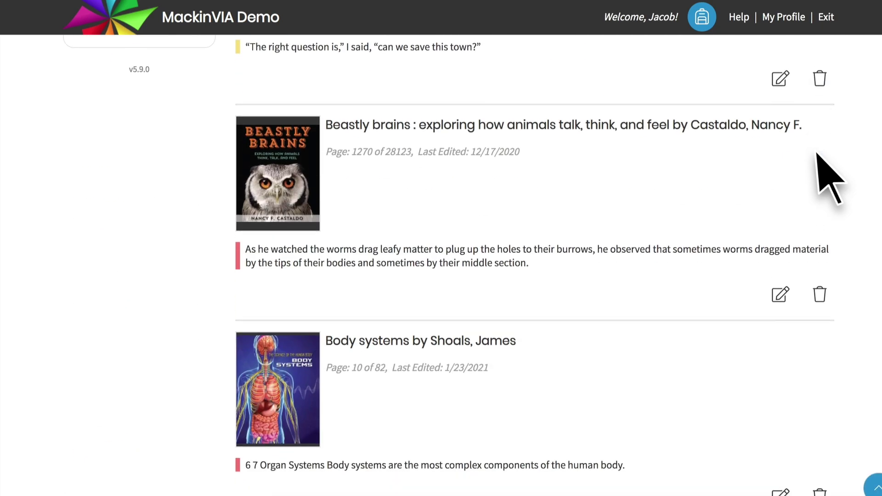
{"action": "scroll", "coordinate": [817, 155], "scroll_direction": "down", "scroll_amount": 13}
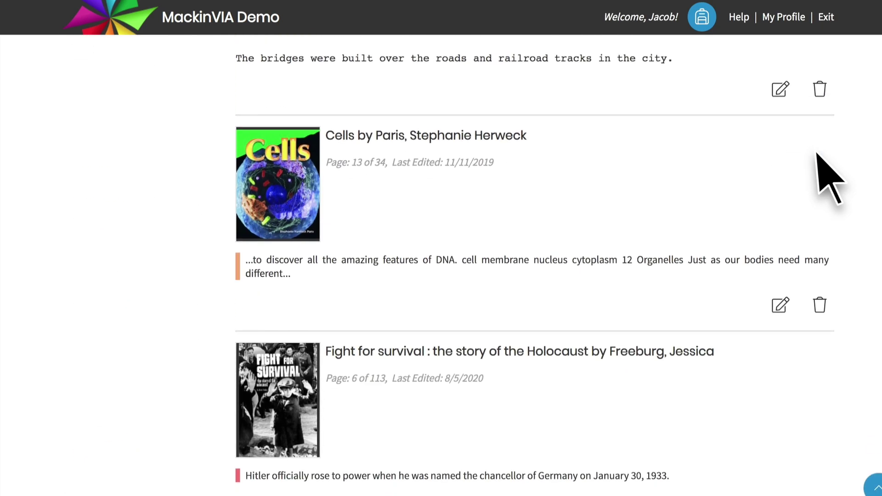
{"action": "scroll", "coordinate": [817, 154], "scroll_direction": "down", "scroll_amount": 15}
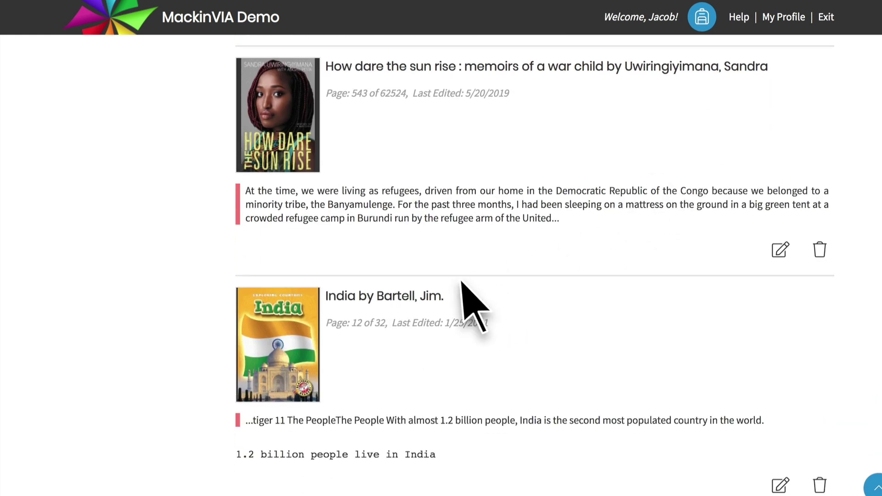
{"action": "left_click", "coordinate": [283, 345]}
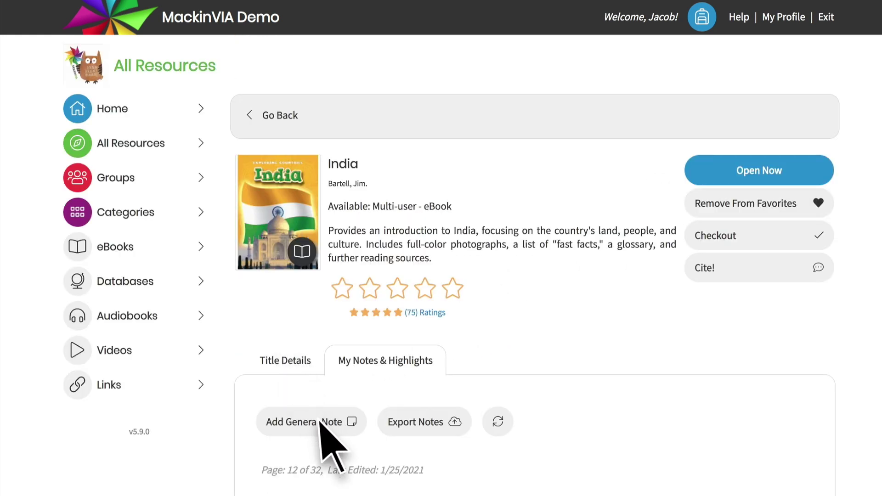
Edit the India note to '17.5% of the world's population' with a purple highlight
{"action": "scroll", "coordinate": [321, 338], "scroll_direction": "down", "scroll_amount": 5}
{"action": "scroll", "coordinate": [322, 143], "scroll_direction": "down", "scroll_amount": 1}
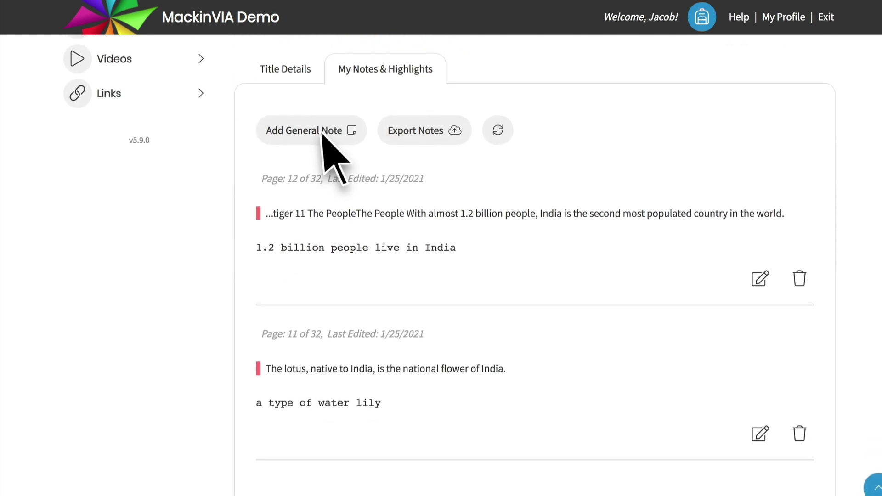
{"action": "left_click", "coordinate": [761, 278]}
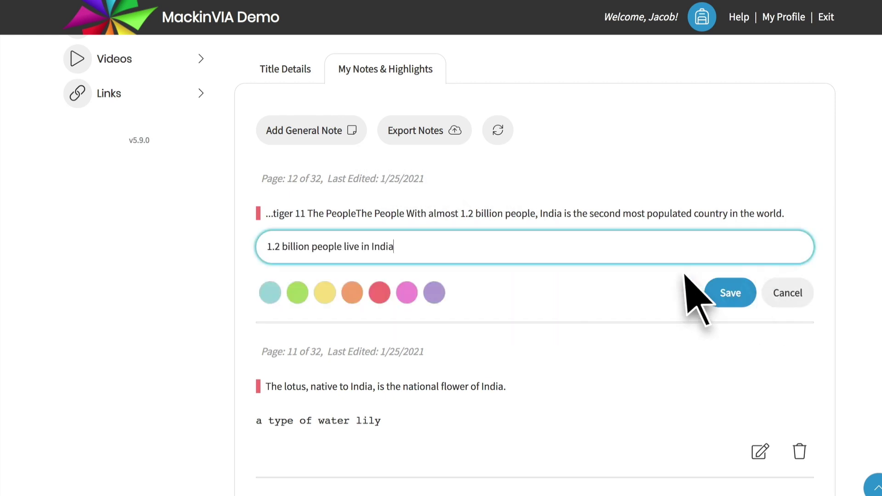
{"action": "type", "text": "17.5% of the world's population"}
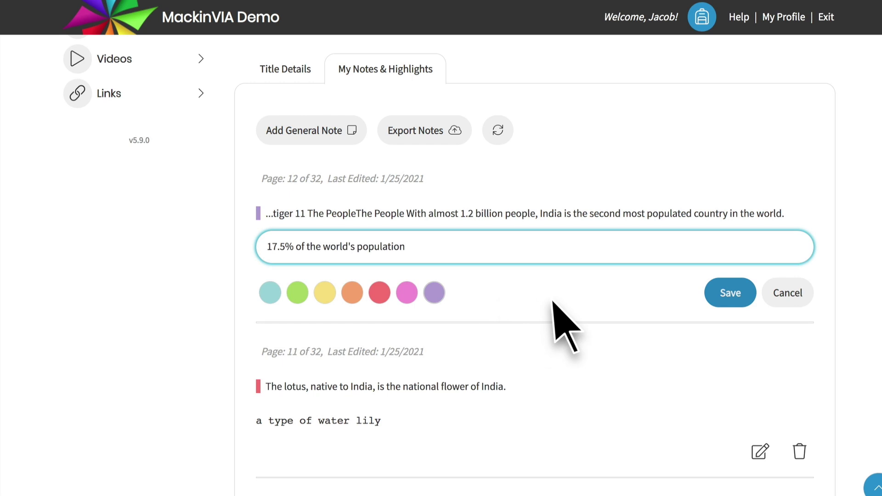
{"action": "left_click", "coordinate": [730, 293]}
Start deleting the India note but cancel, then view the book's export options
{"action": "left_click", "coordinate": [800, 278]}
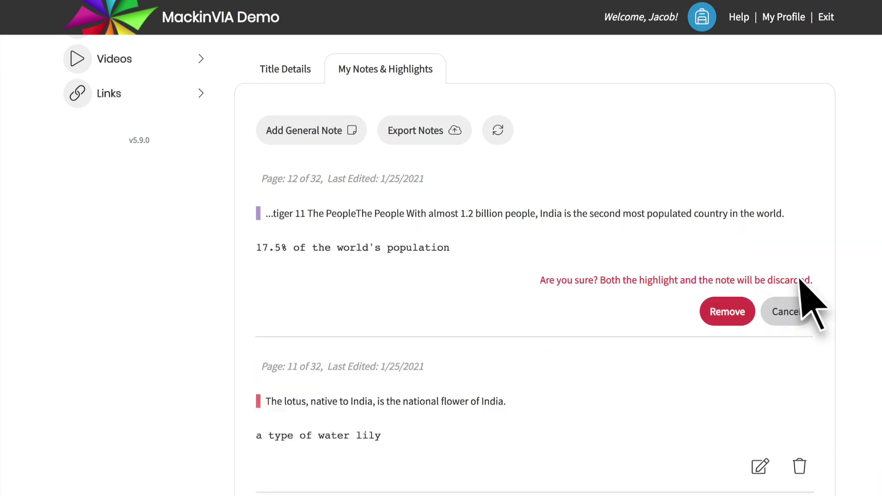
{"action": "left_click", "coordinate": [786, 312]}
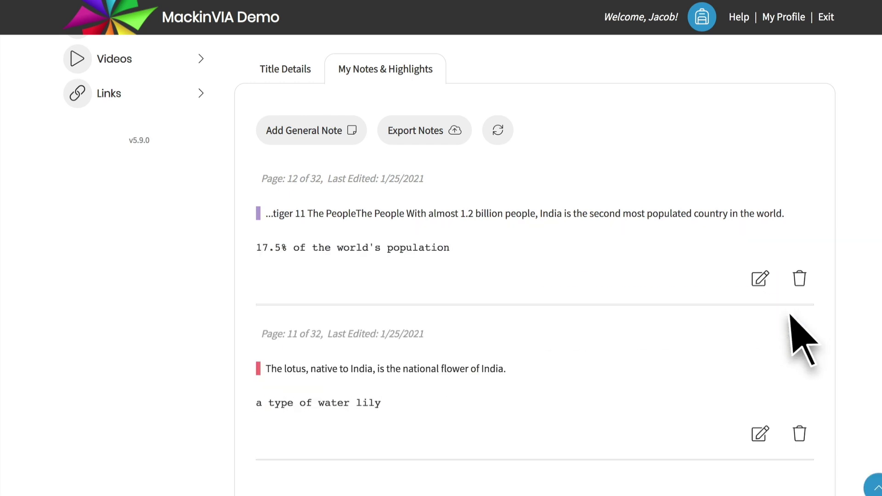
{"action": "scroll", "coordinate": [792, 338], "scroll_direction": "up", "scroll_amount": 5}
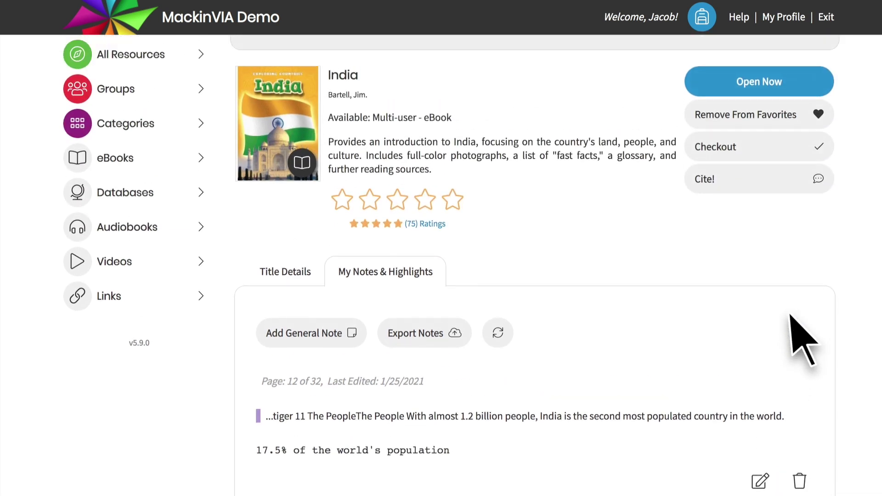
{"action": "left_click", "coordinate": [425, 336]}
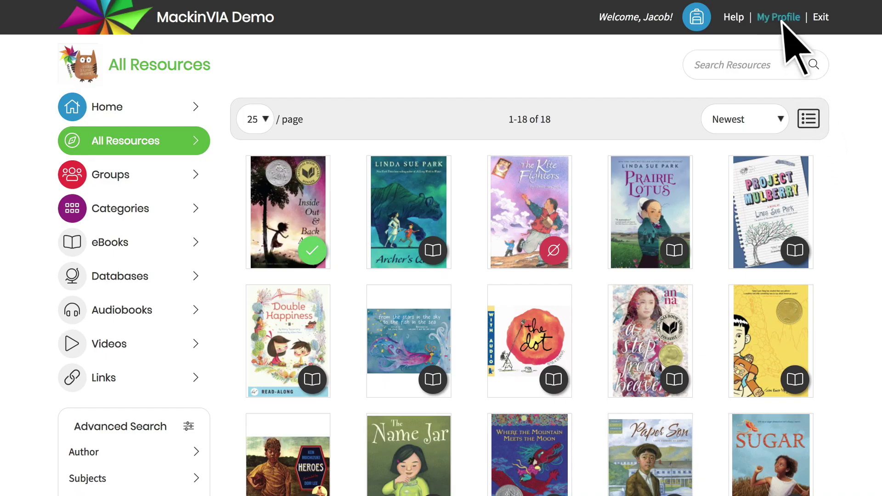
Keep English in the profile's Language dropdown, then view the Help page FAQs
{"action": "left_click", "coordinate": [784, 23]}
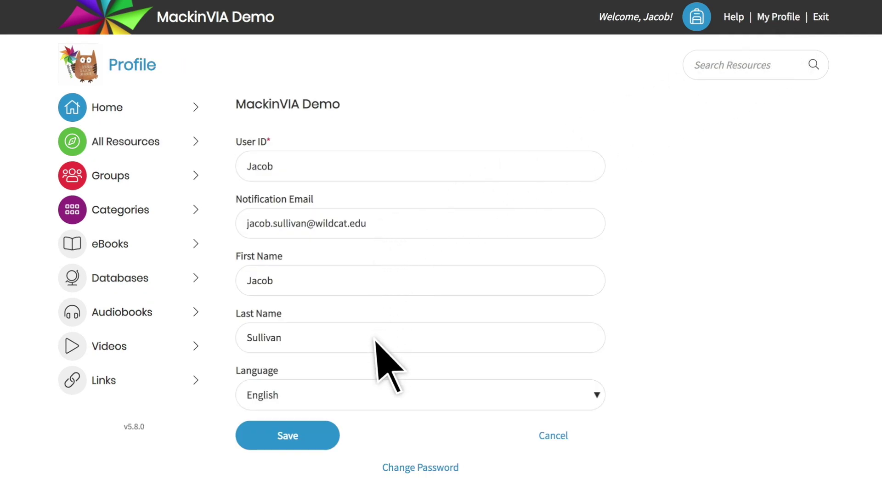
{"action": "left_click", "coordinate": [394, 400]}
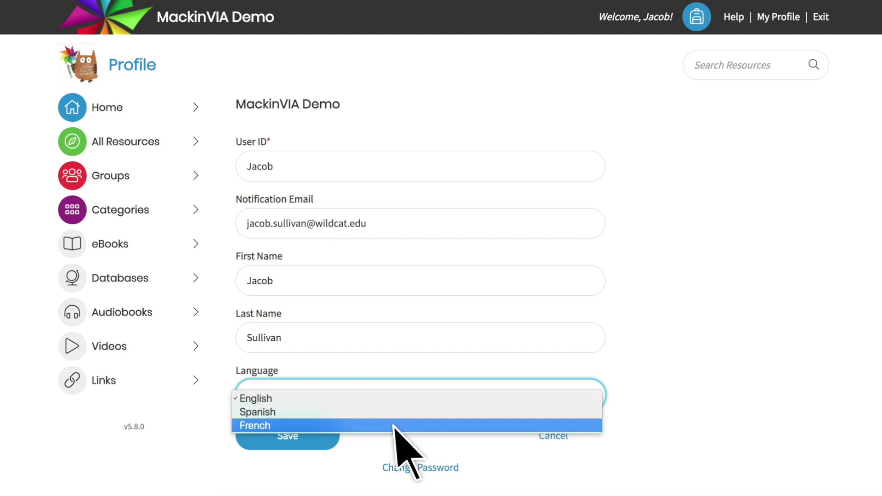
{"action": "left_click", "coordinate": [396, 399]}
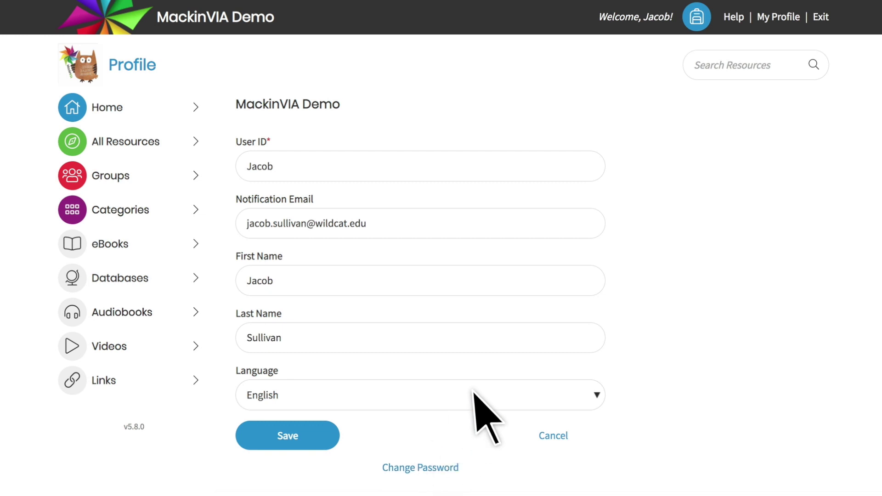
{"action": "left_click", "coordinate": [736, 21]}
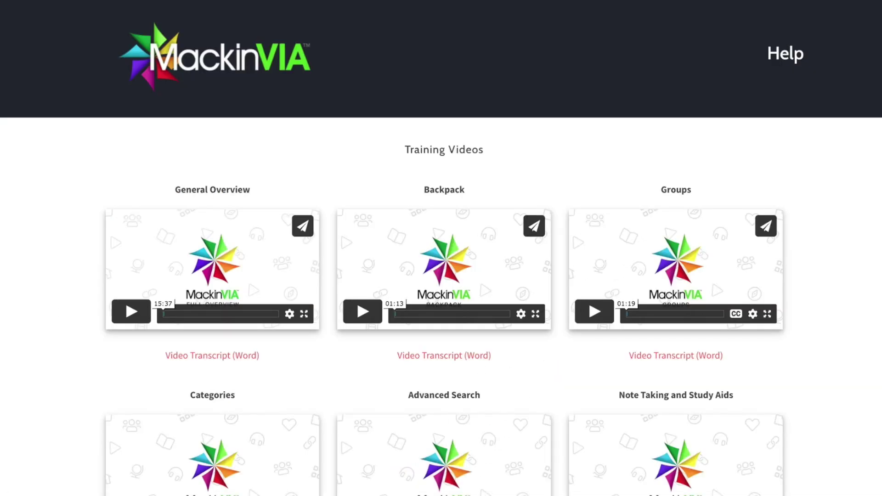
{"action": "scroll", "coordinate": [441, 248], "scroll_direction": "down", "scroll_amount": 15}
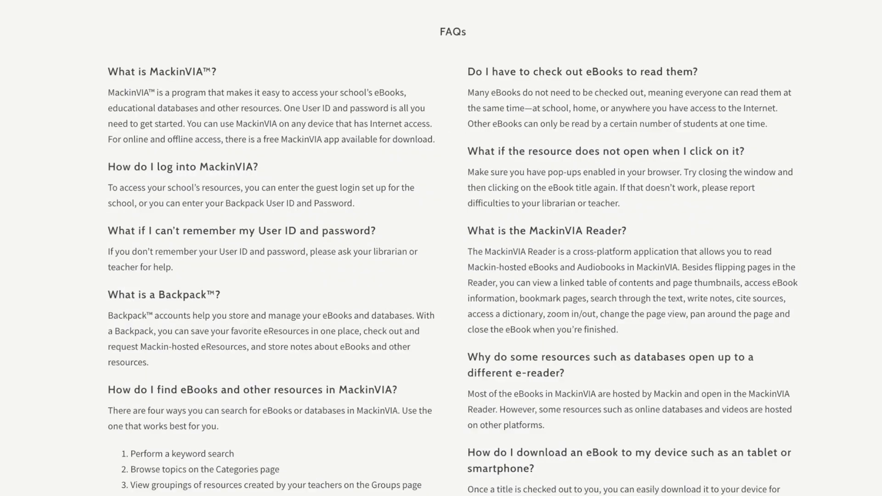